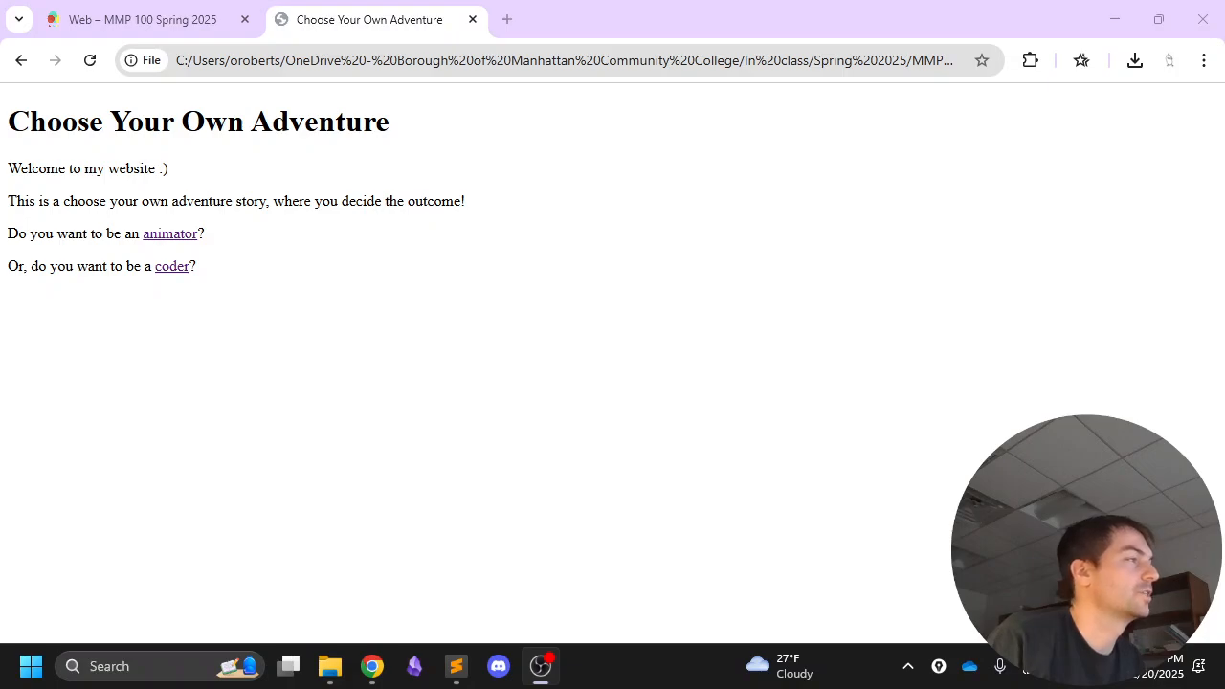
Open github.com in a new browser tab and dismiss the Copilot promotion on the dashboard
click(268, 172)
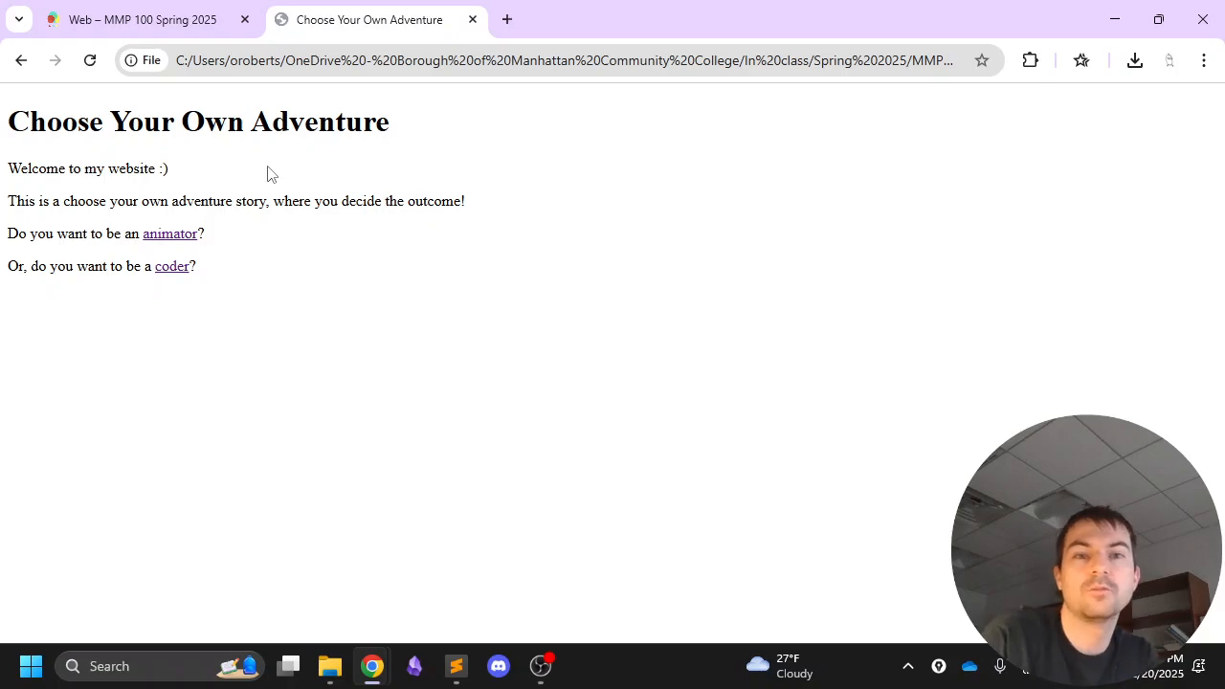
click(205, 61)
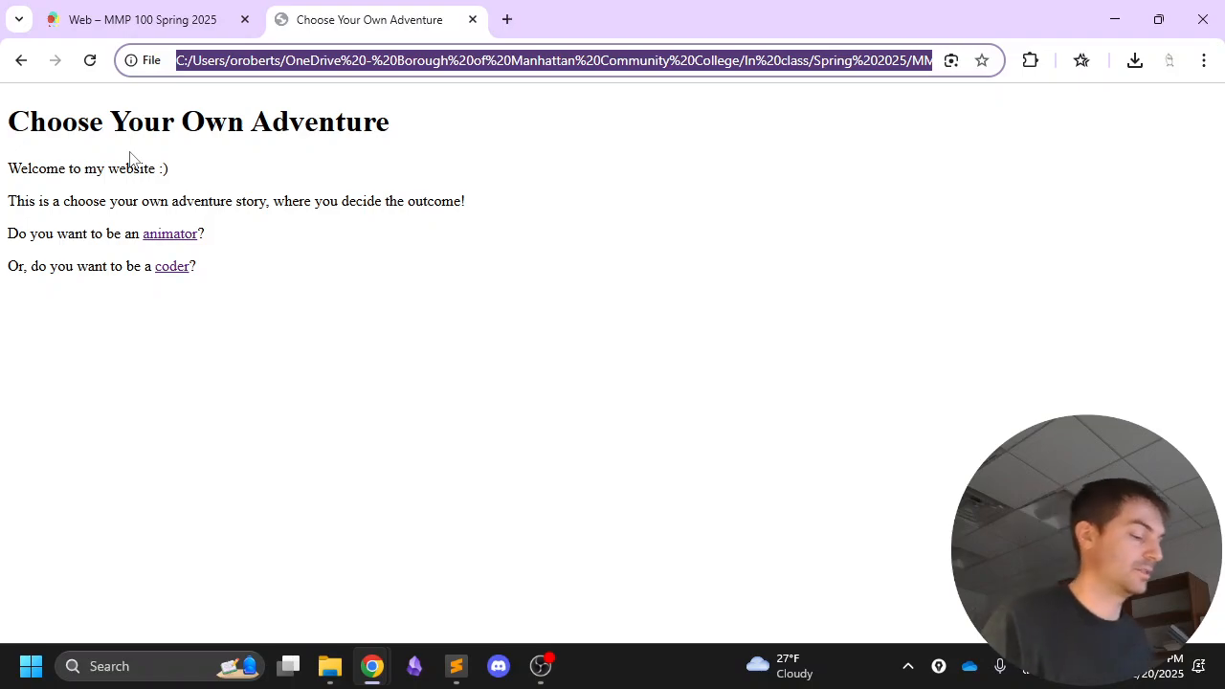
click(507, 19)
text(github.com)
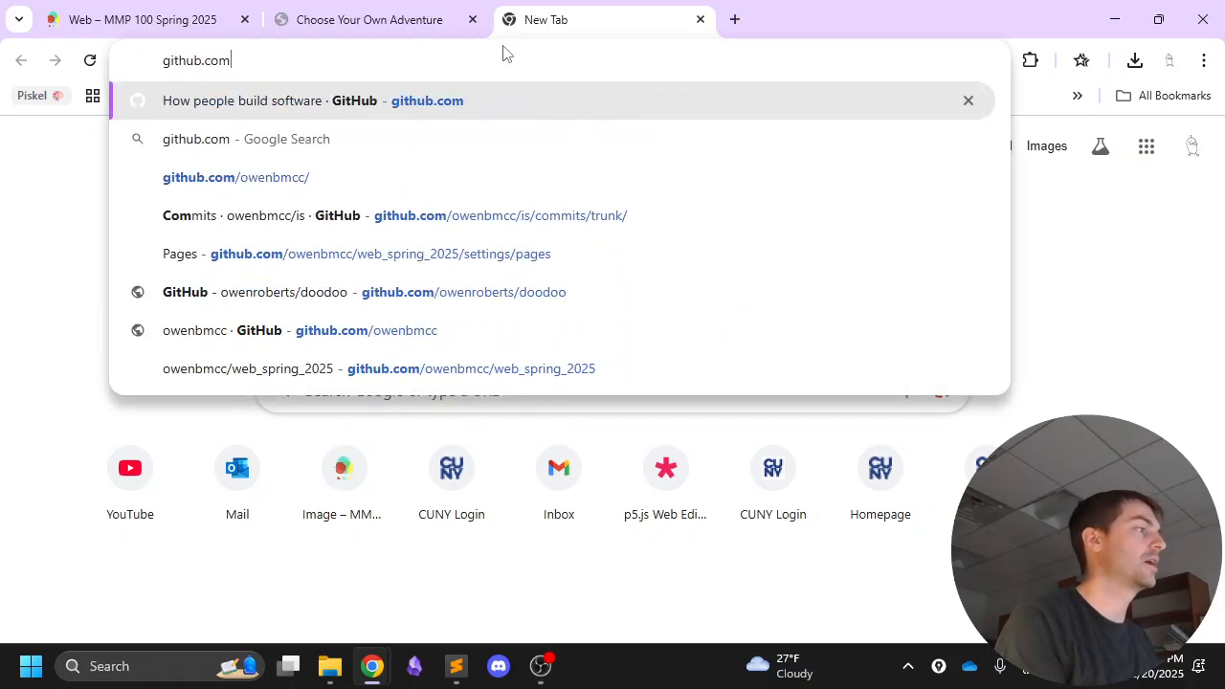
key(Return)
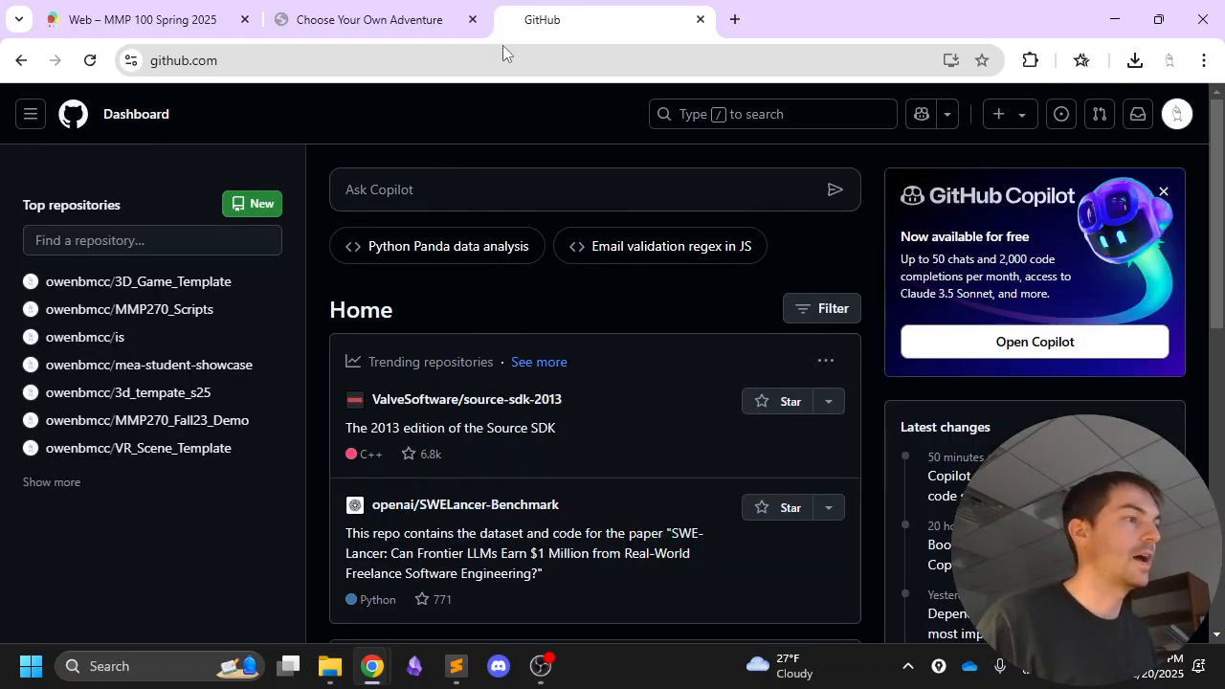
click(1163, 193)
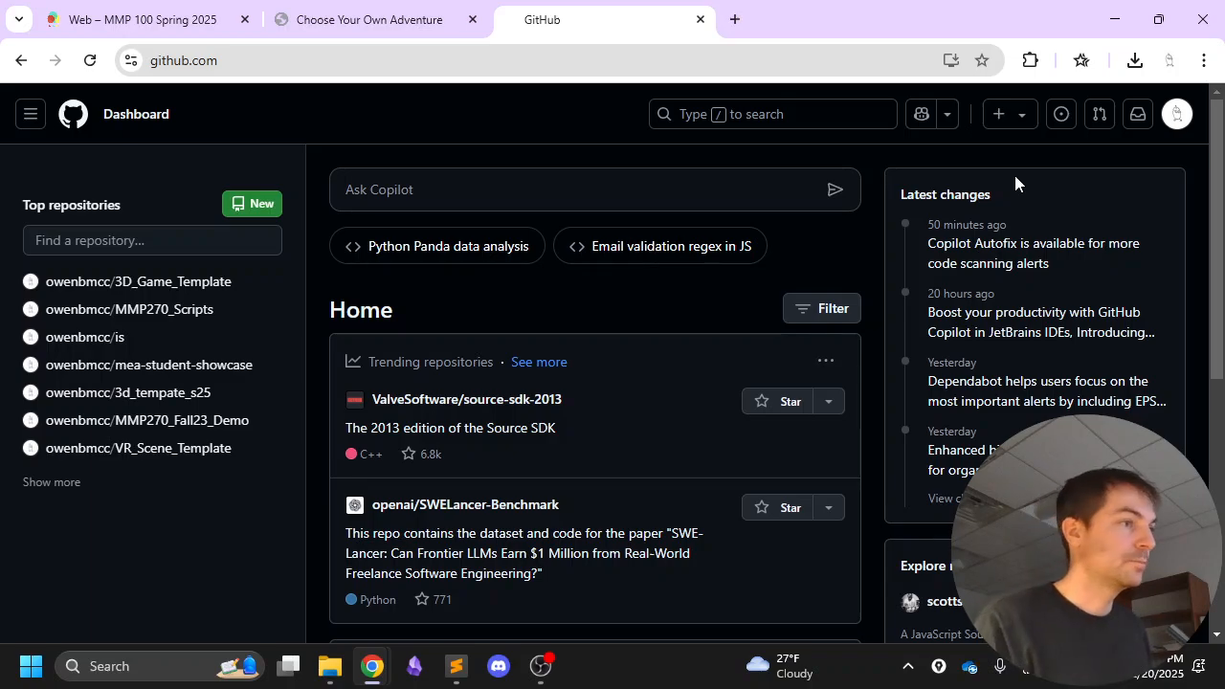
click(1177, 115)
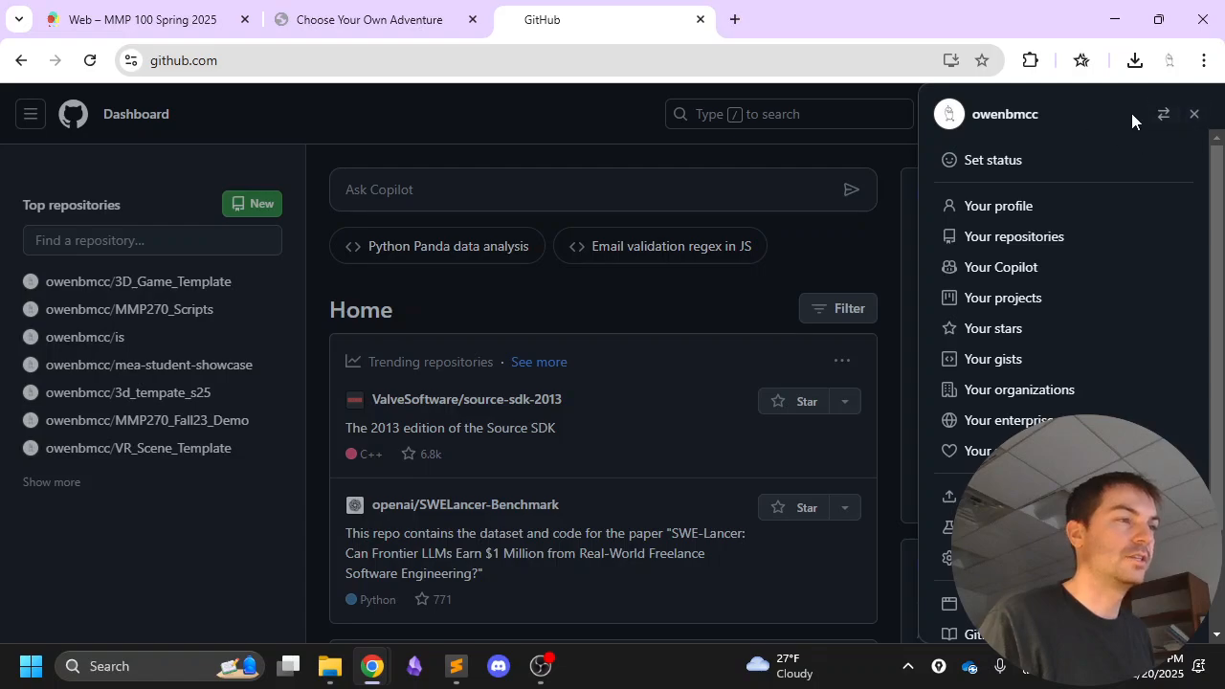
click(1194, 115)
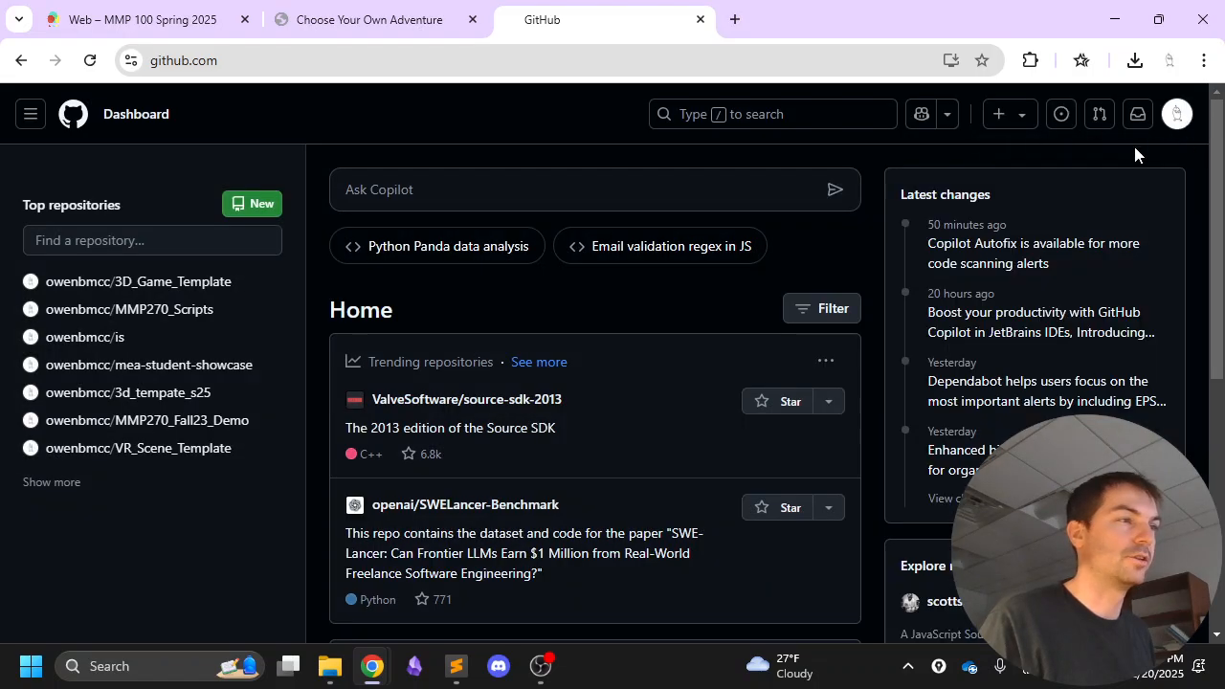
Create a new public repository named web_spring_2025, keeping the default initialization options
click(1003, 128)
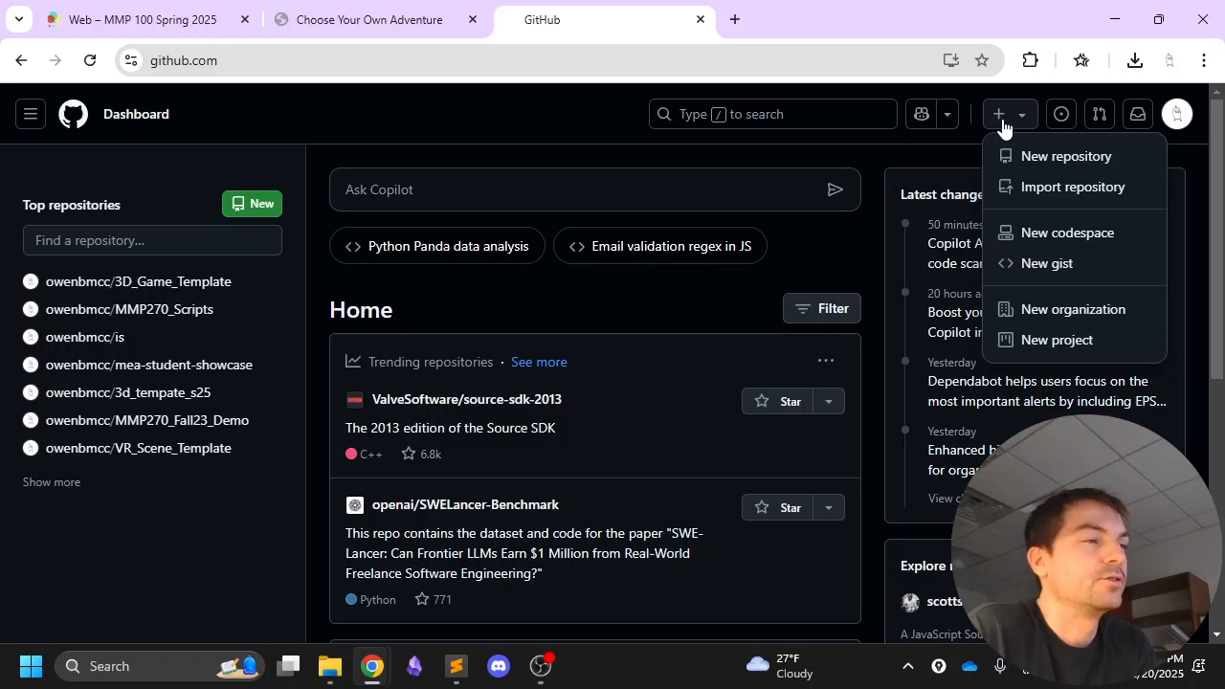
click(1066, 158)
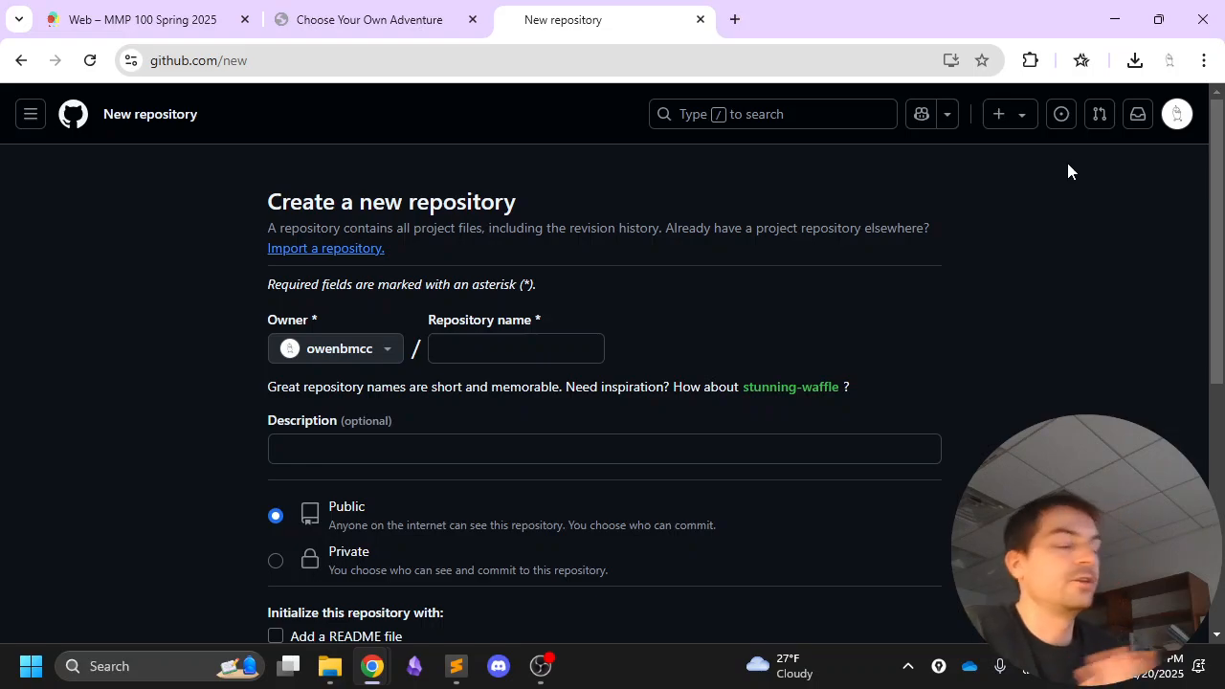
click(537, 353)
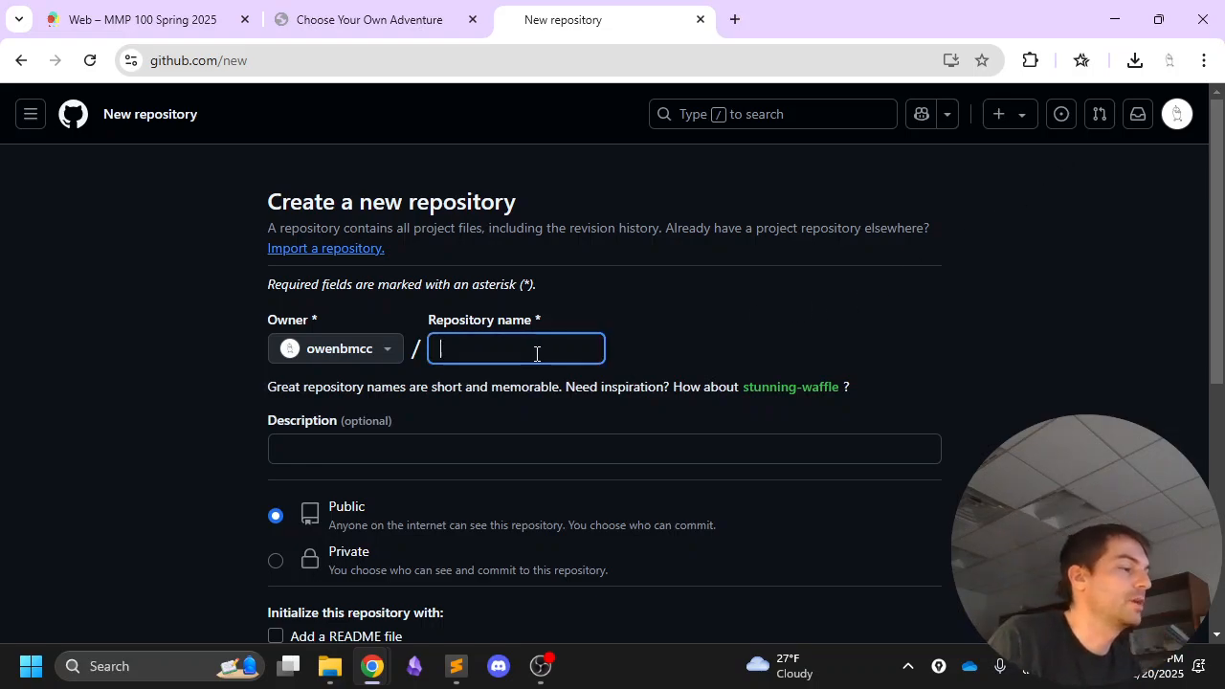
text(web_)
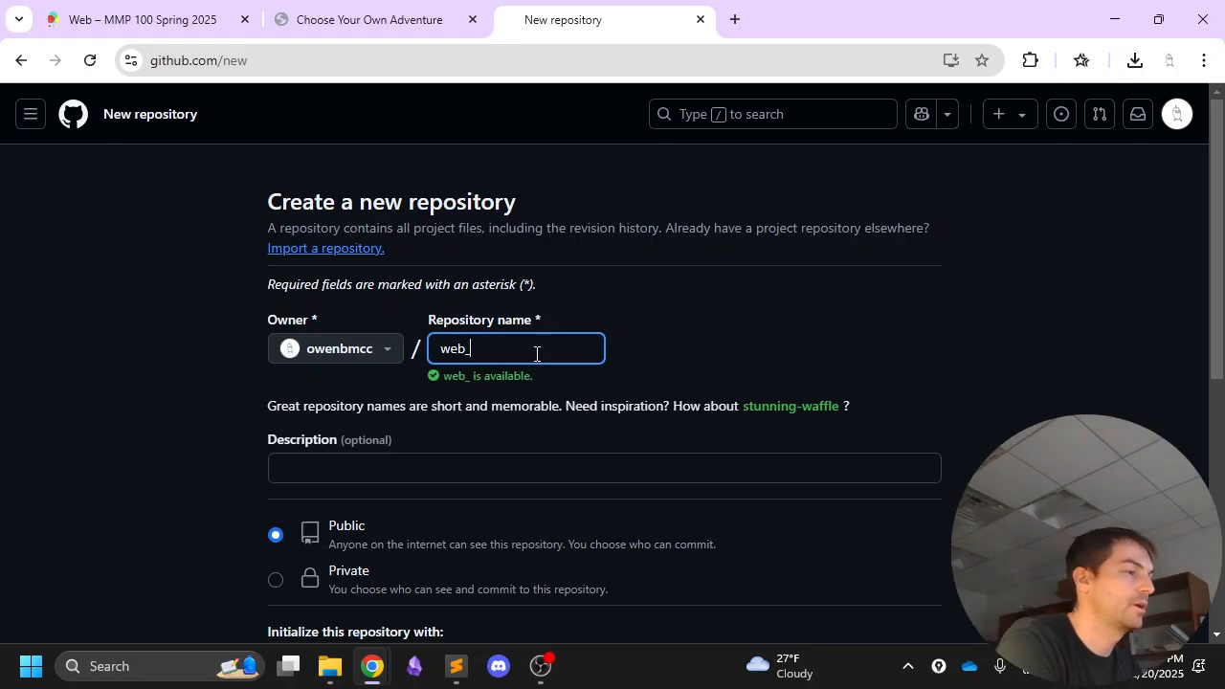
text(spring_2025)
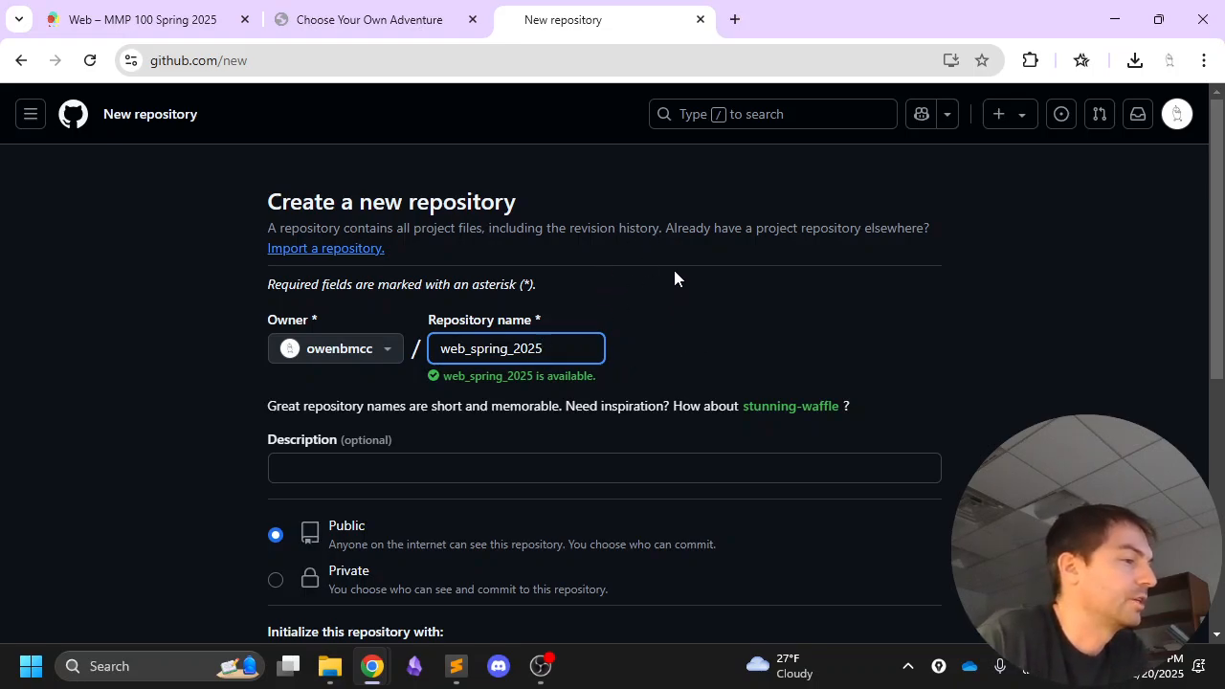
scroll(676, 277, down, 2)
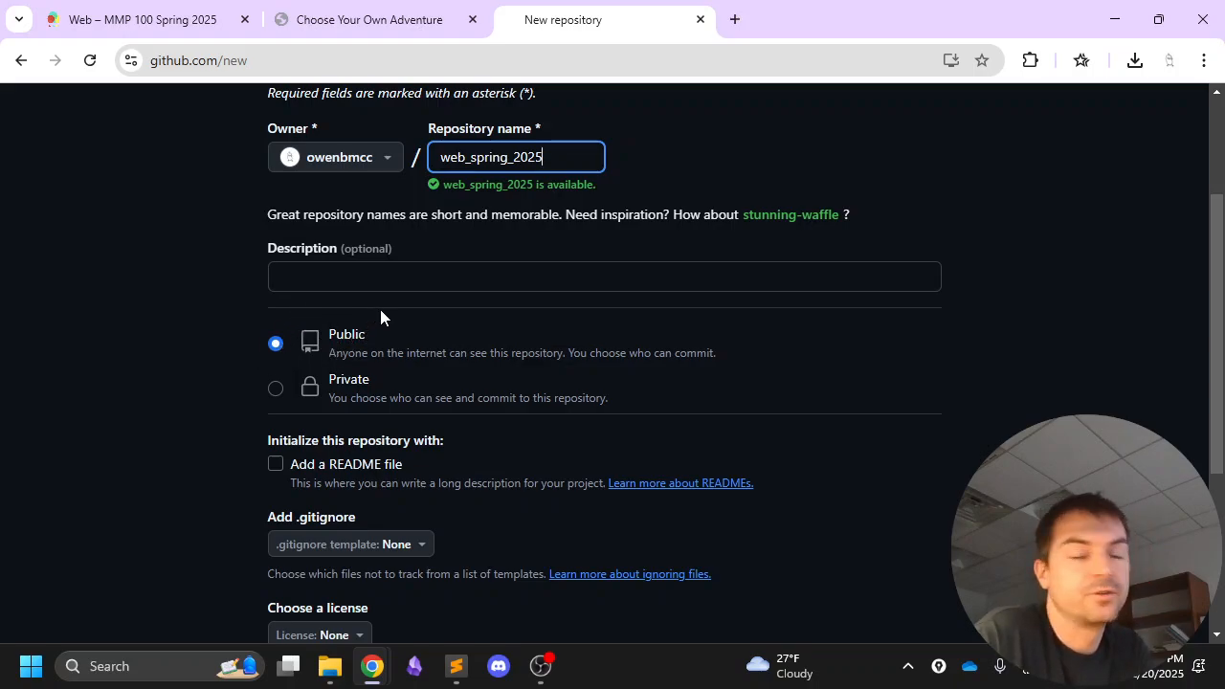
scroll(399, 290, down, 3)
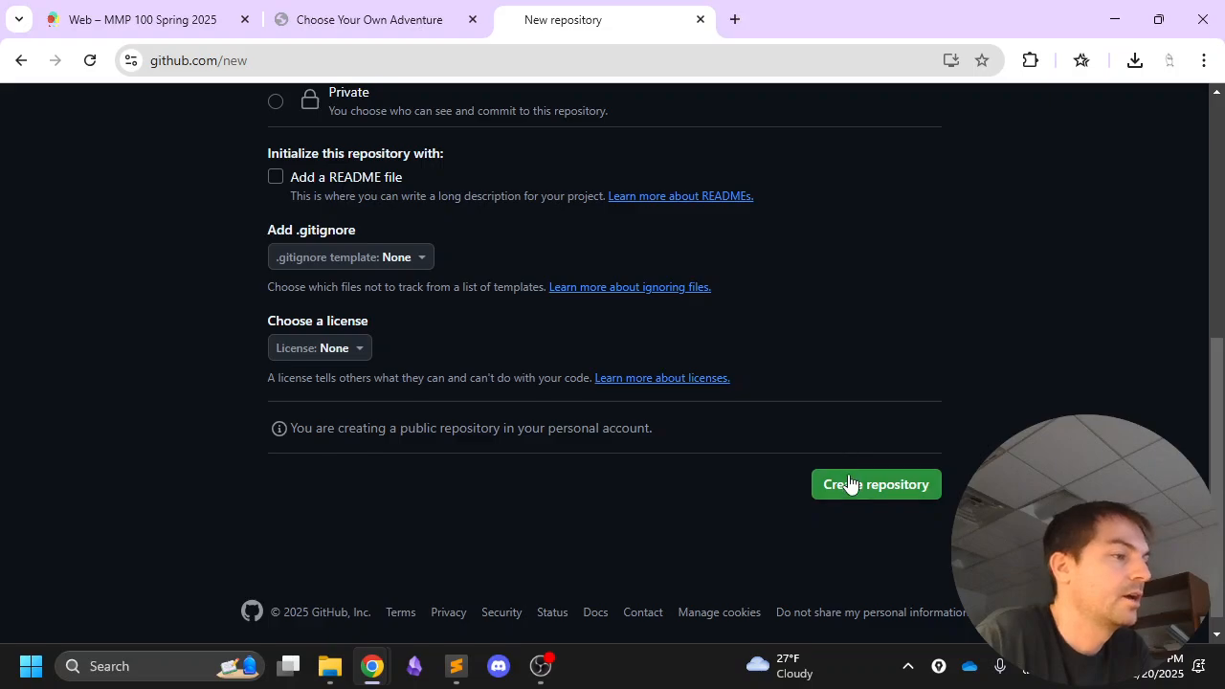
click(848, 485)
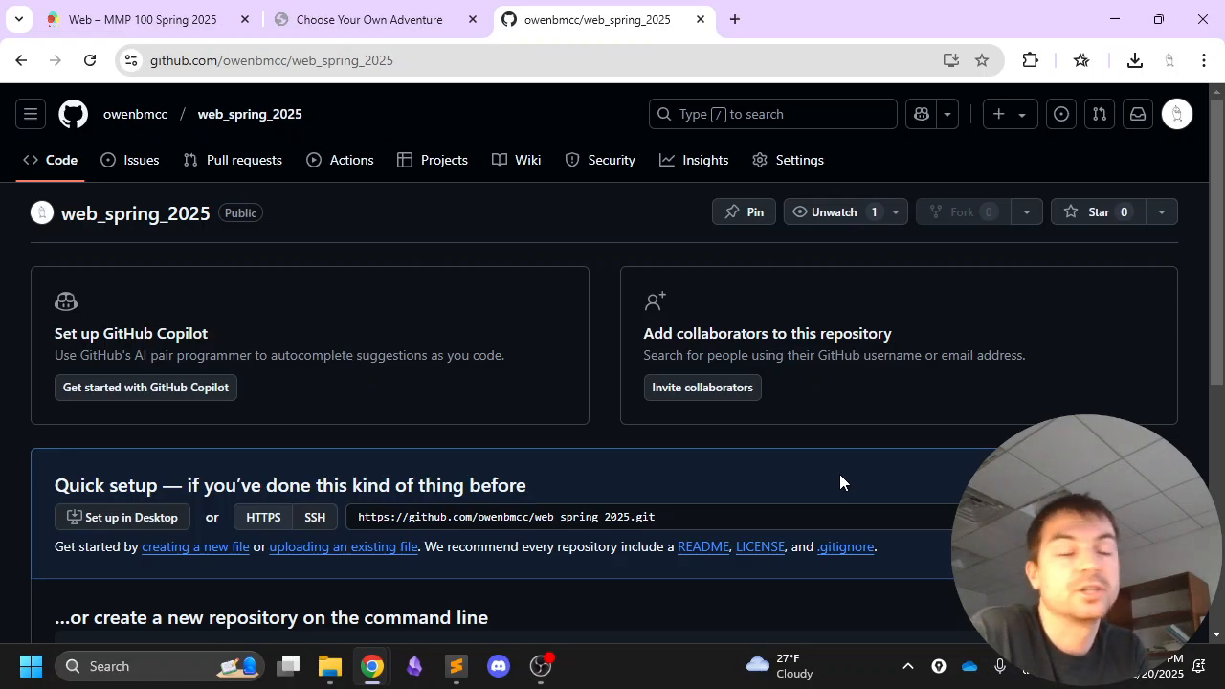
Open the page for uploading existing files to the empty web_spring_2025 repository from its quick setup section
click(60, 161)
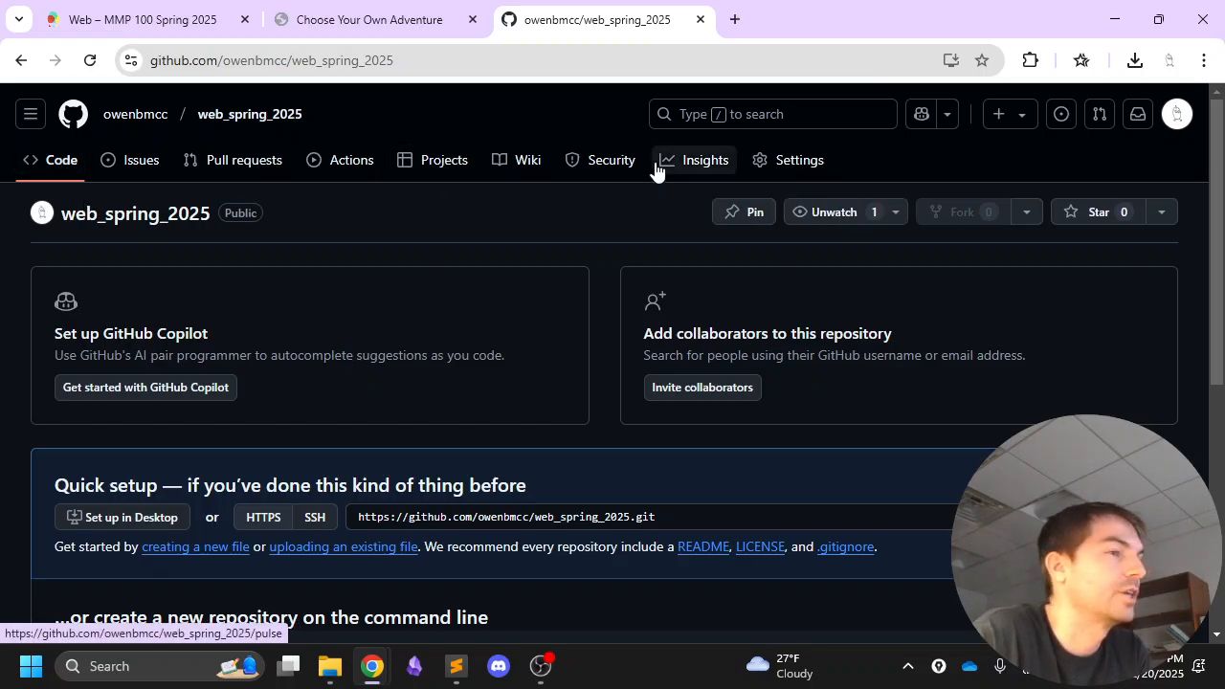
scroll(587, 231, down, 2)
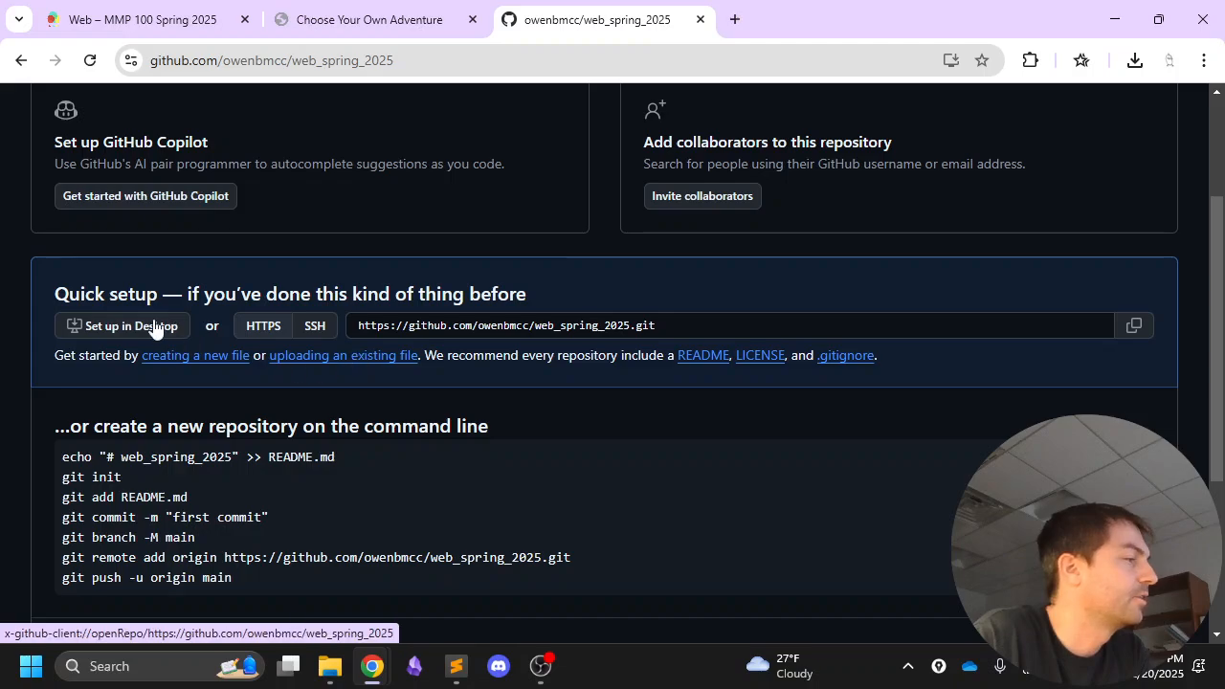
drag(72, 295, 546, 240)
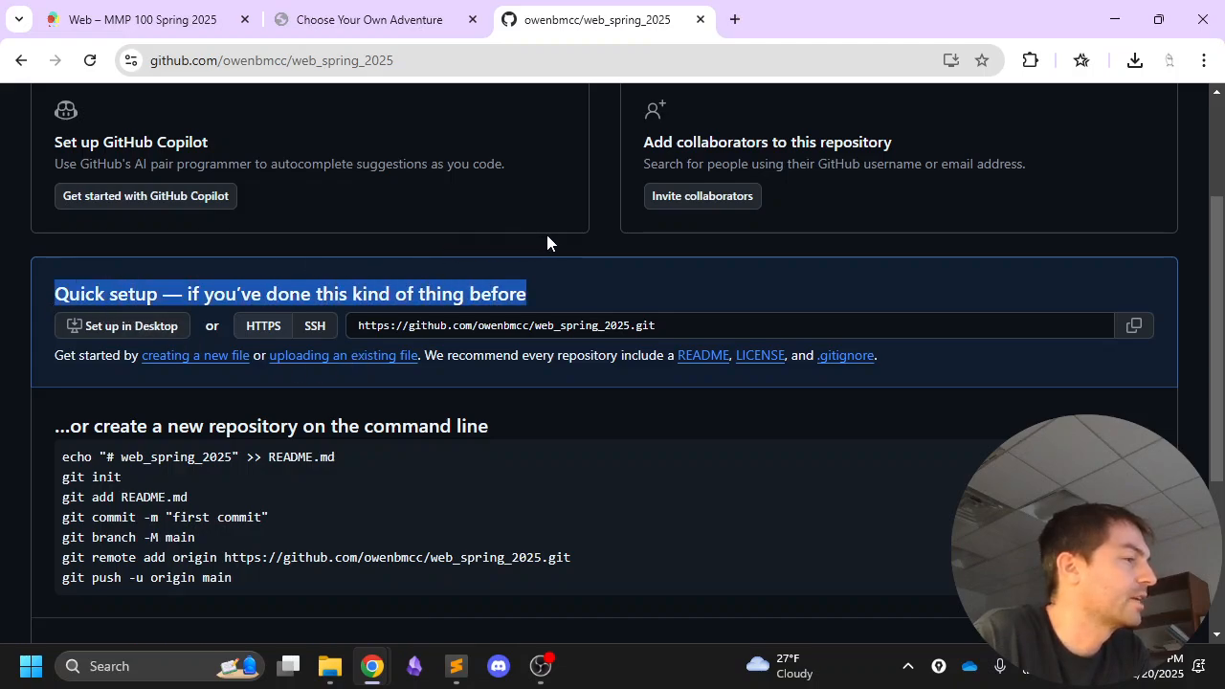
click(371, 340)
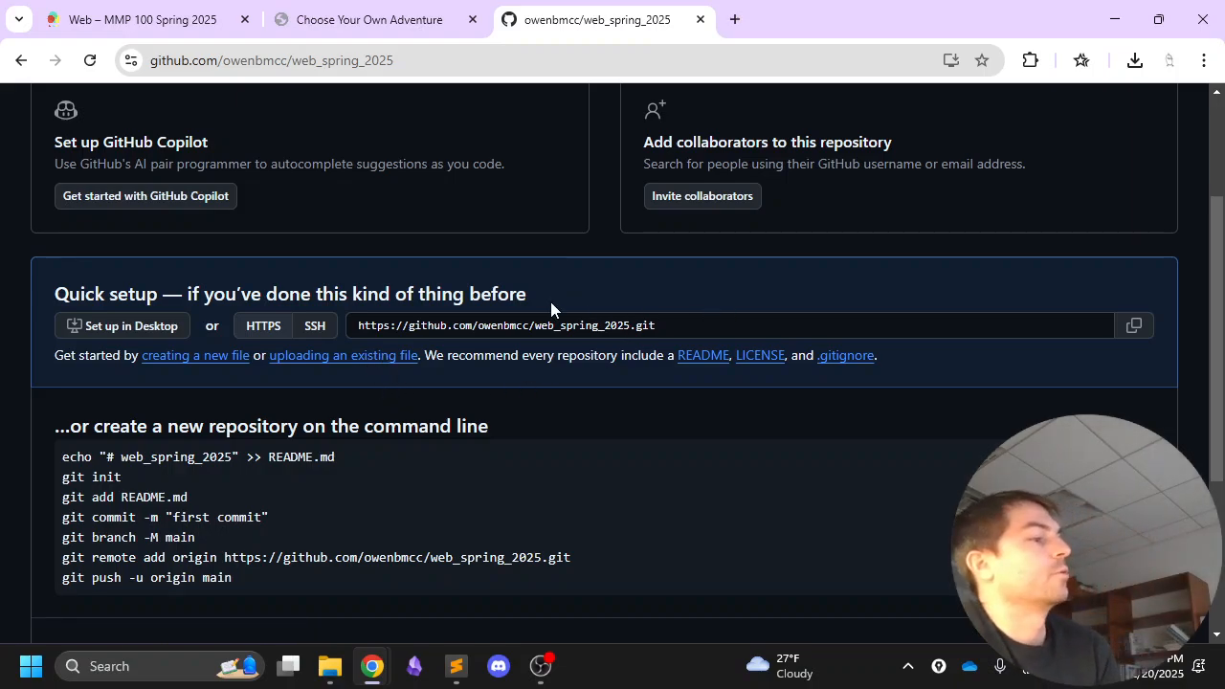
click(362, 361)
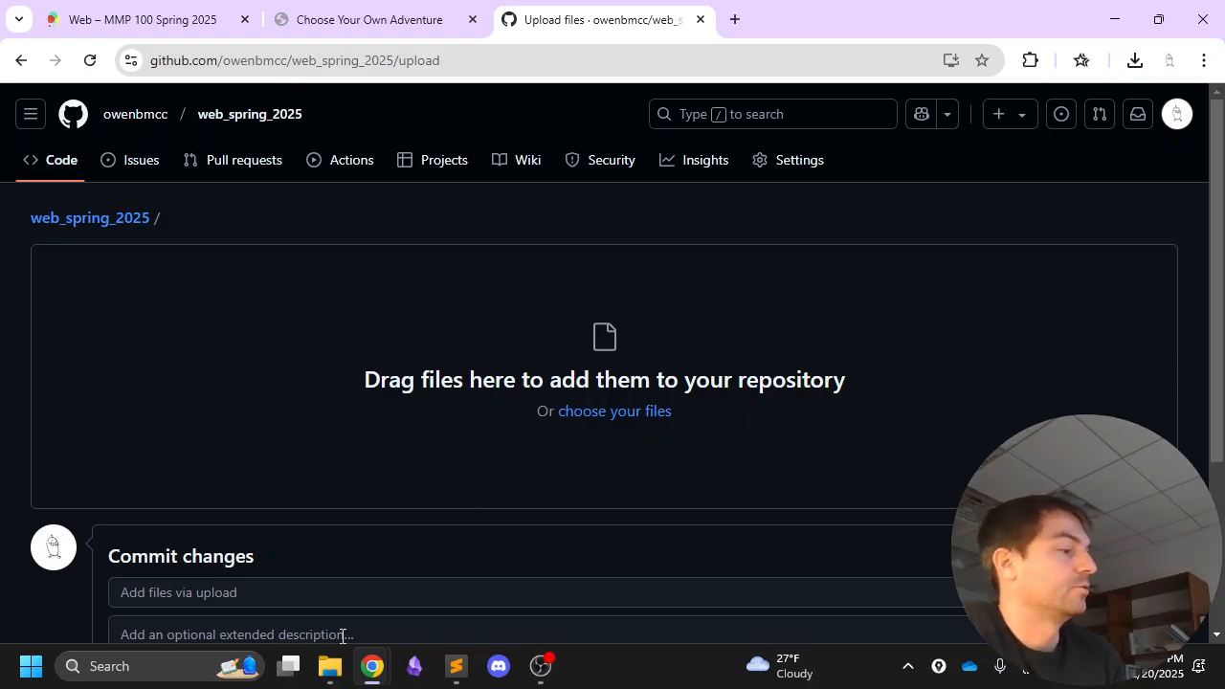
Add index.html from the local MMP 100 Web folder to the repository upload
click(329, 667)
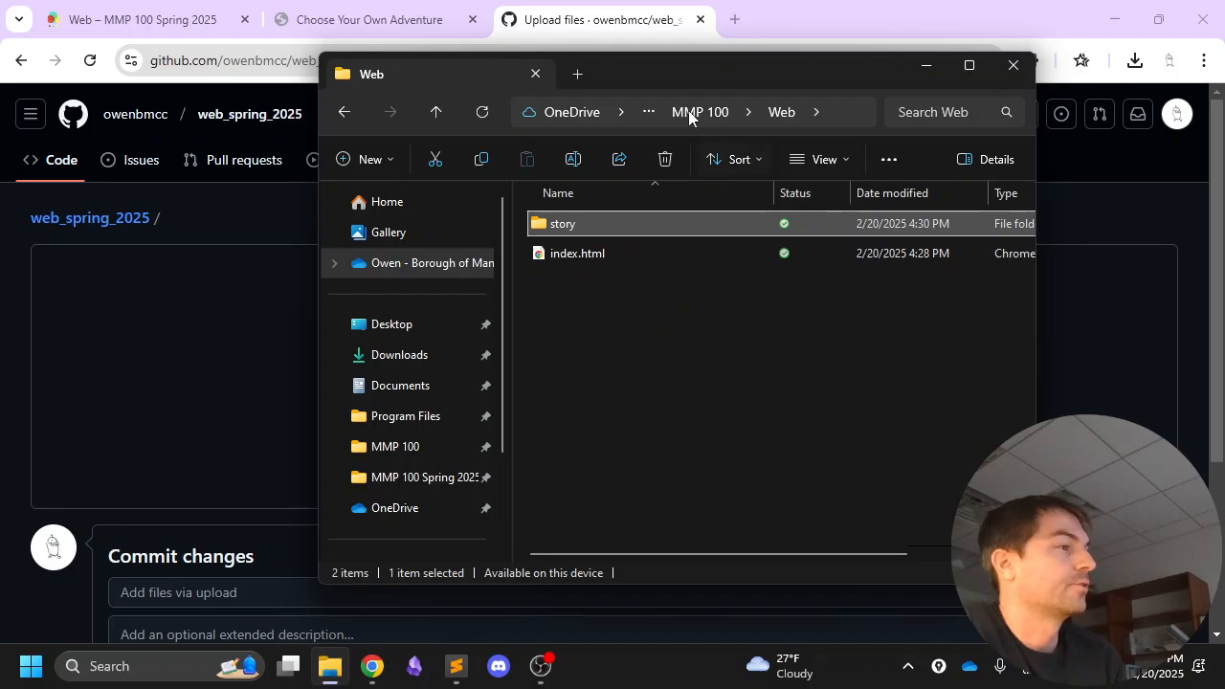
drag(688, 67, 879, 62)
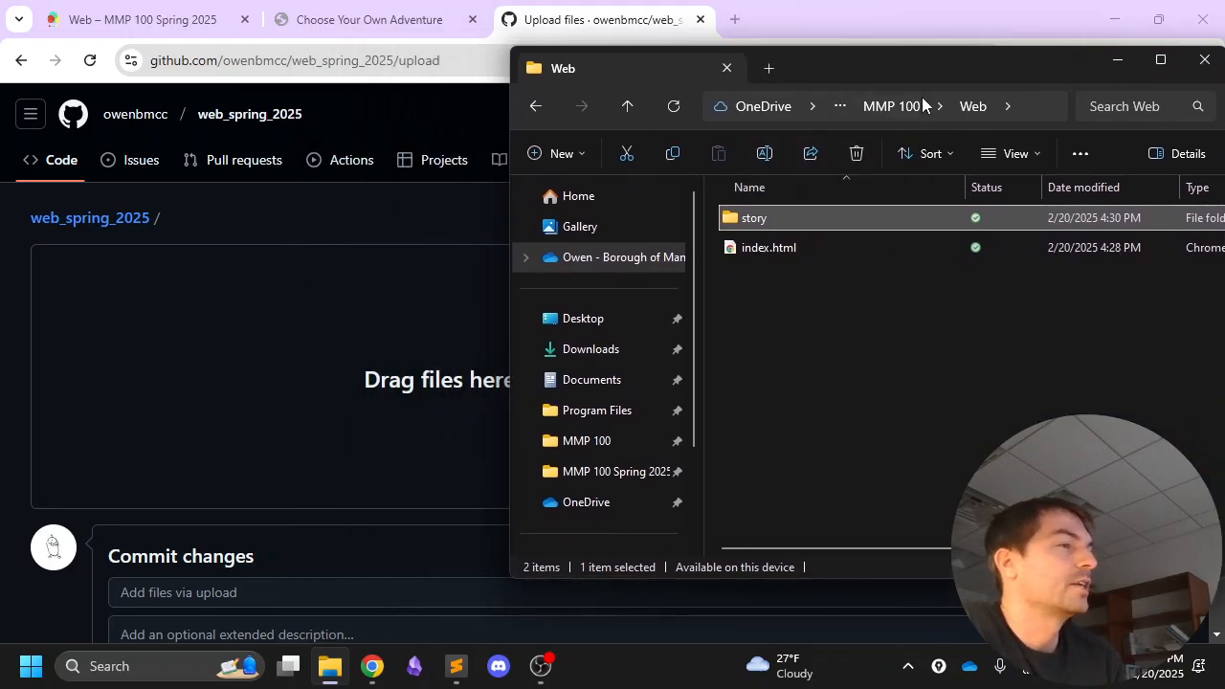
click(904, 113)
drag(727, 312, 884, 315)
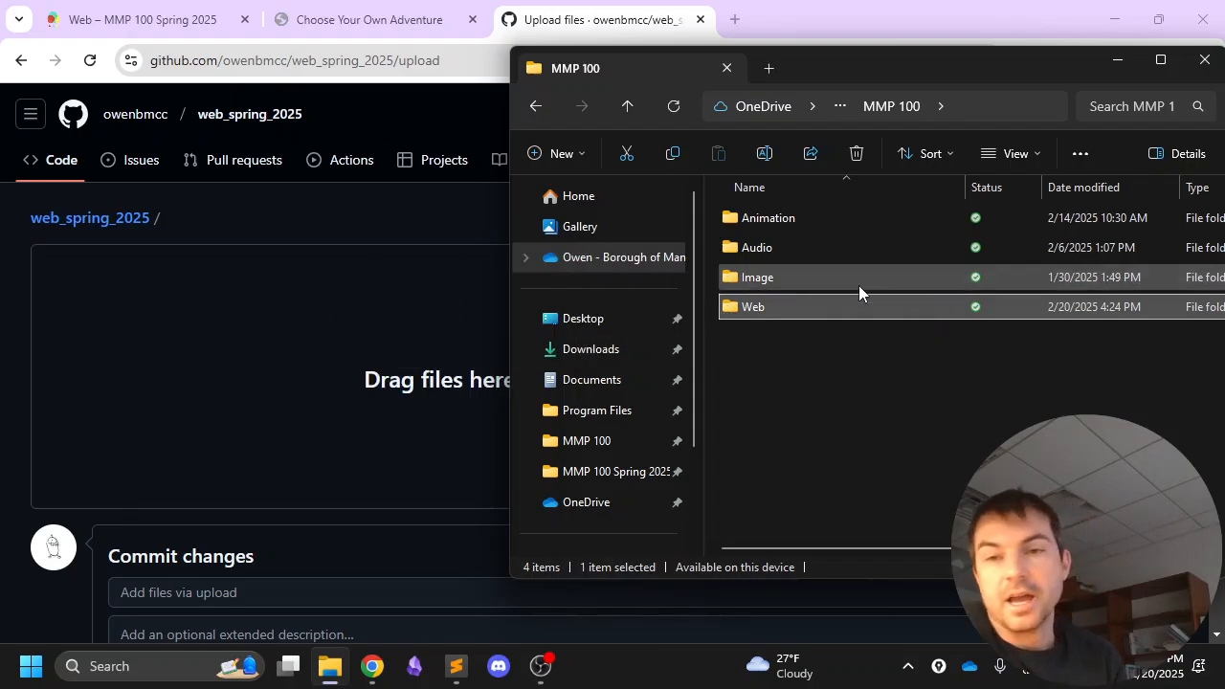
click(735, 348)
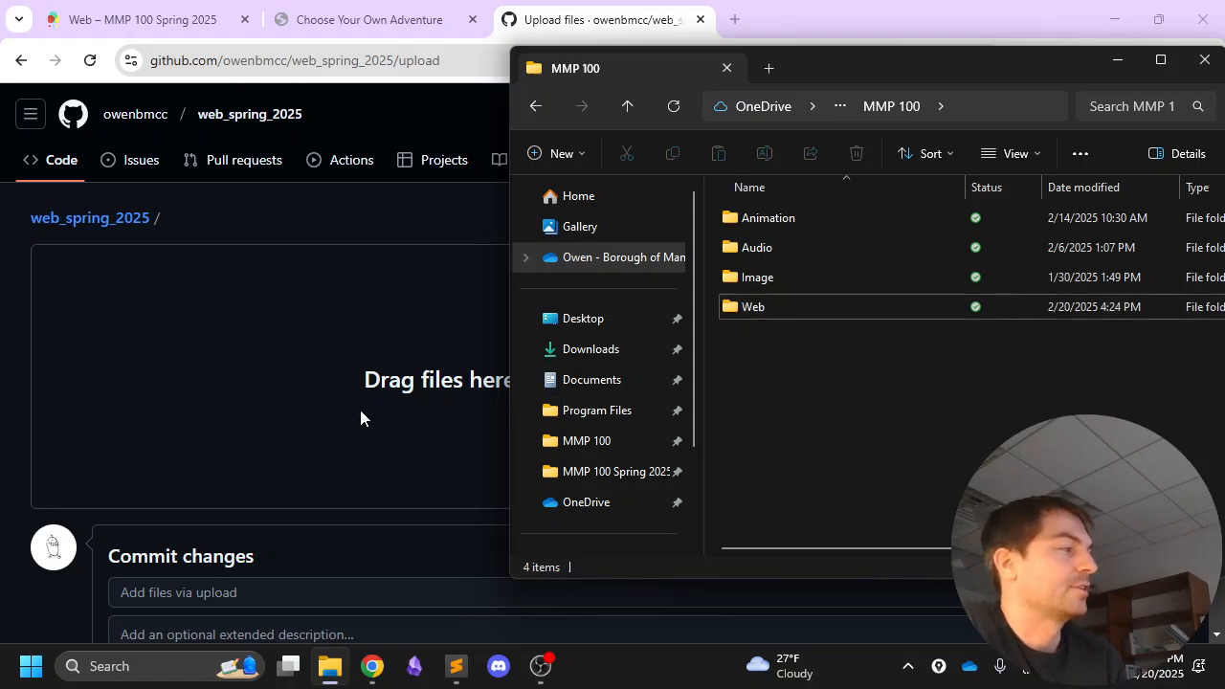
double_click(762, 312)
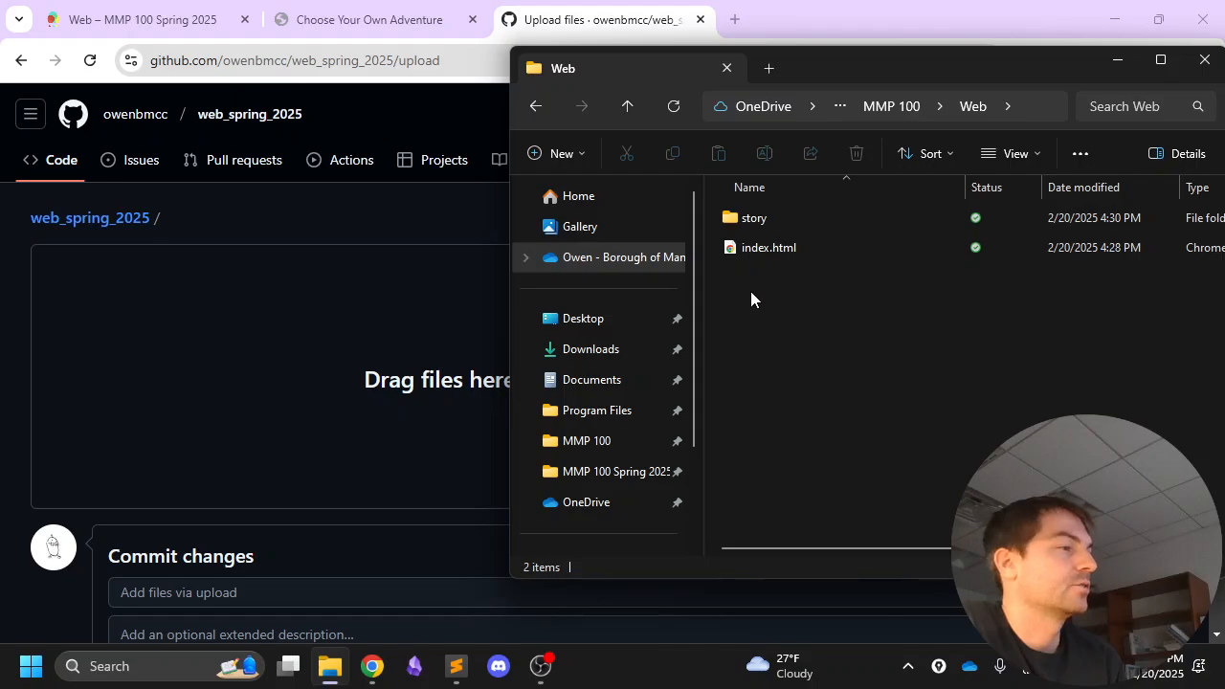
drag(730, 248, 362, 337)
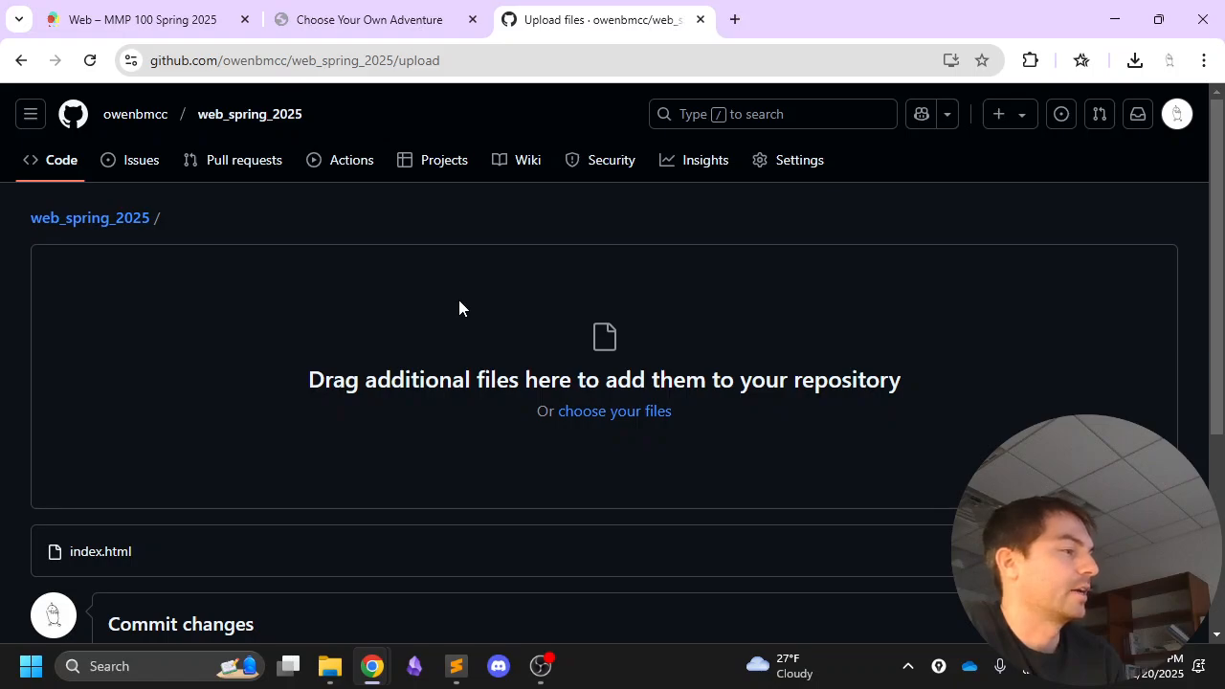
Add the story folder from the local Web folder to the same upload, alongside index.html
scroll(325, 569, down, 3)
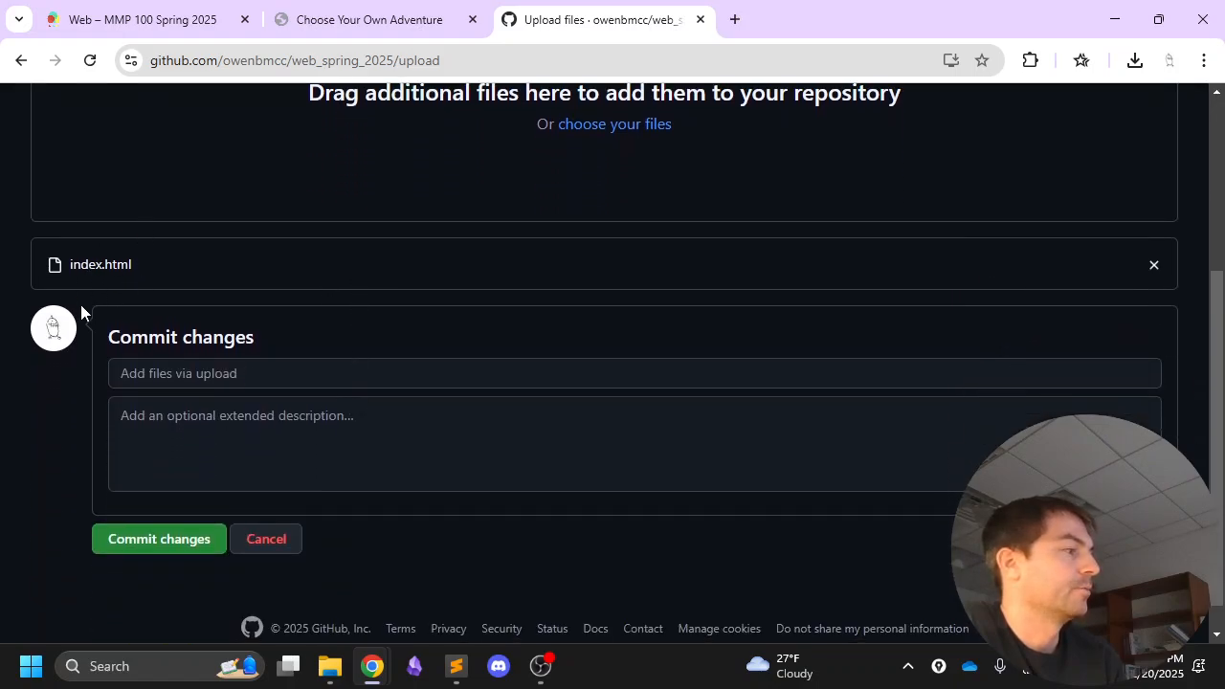
scroll(124, 264, up, 3)
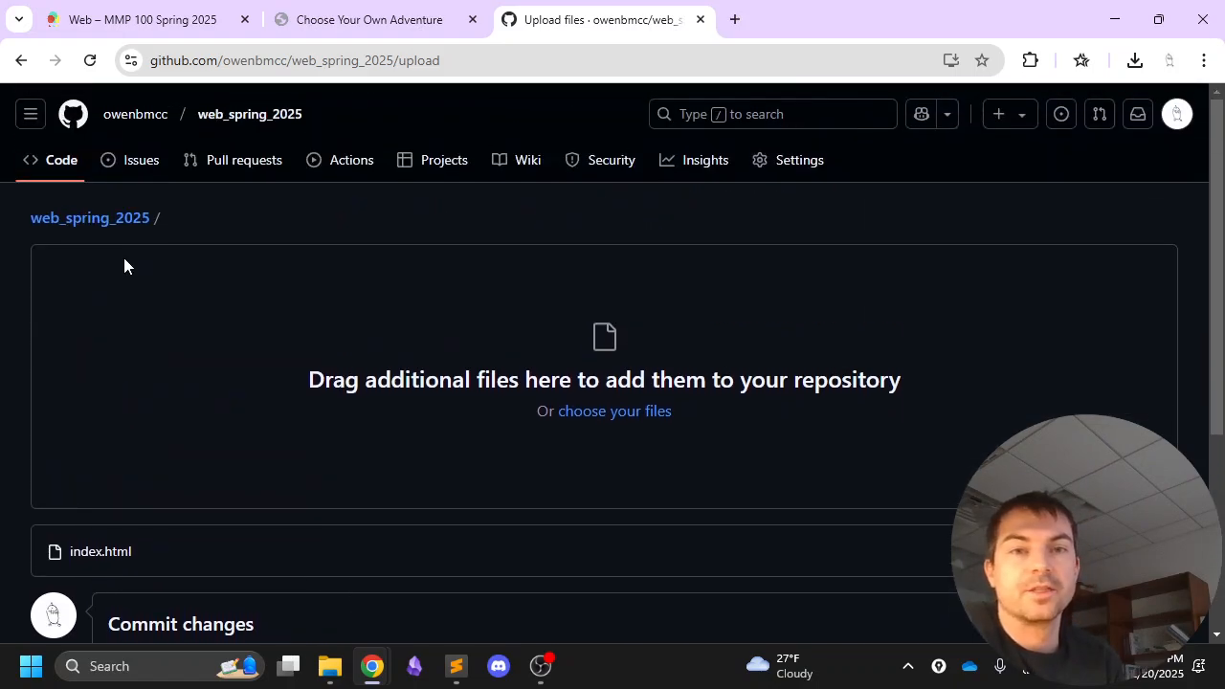
click(329, 667)
drag(757, 218, 376, 403)
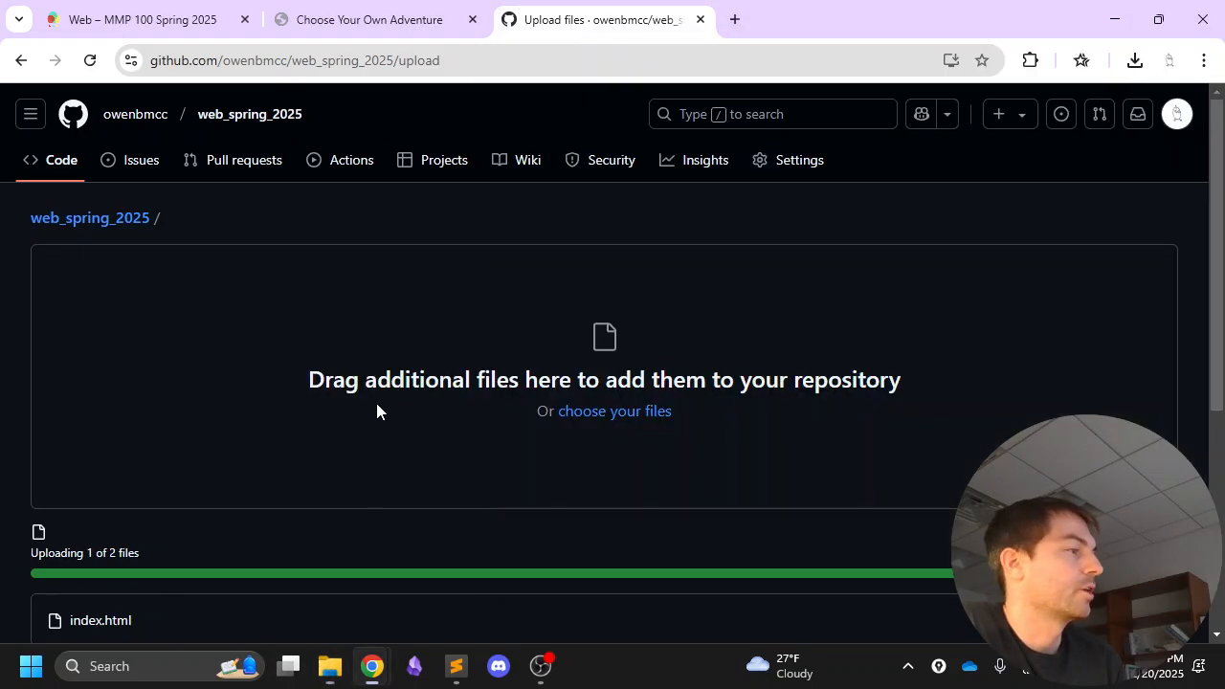
scroll(532, 221, down, 2)
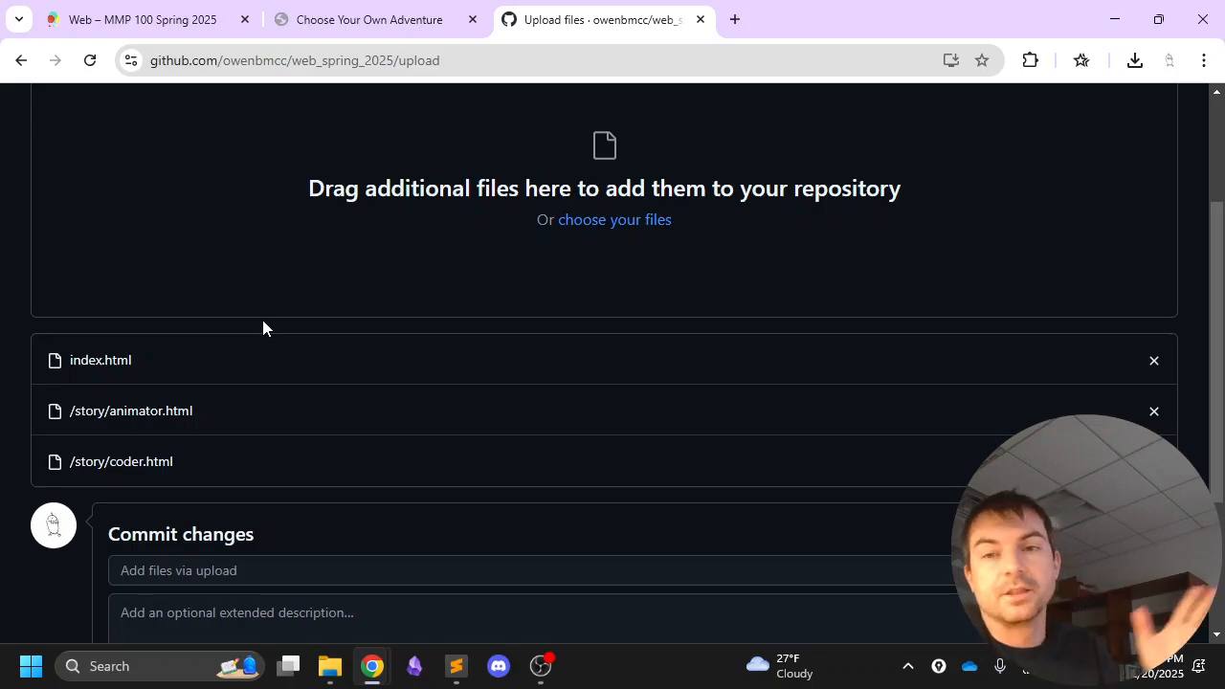
scroll(388, 230, up, 2)
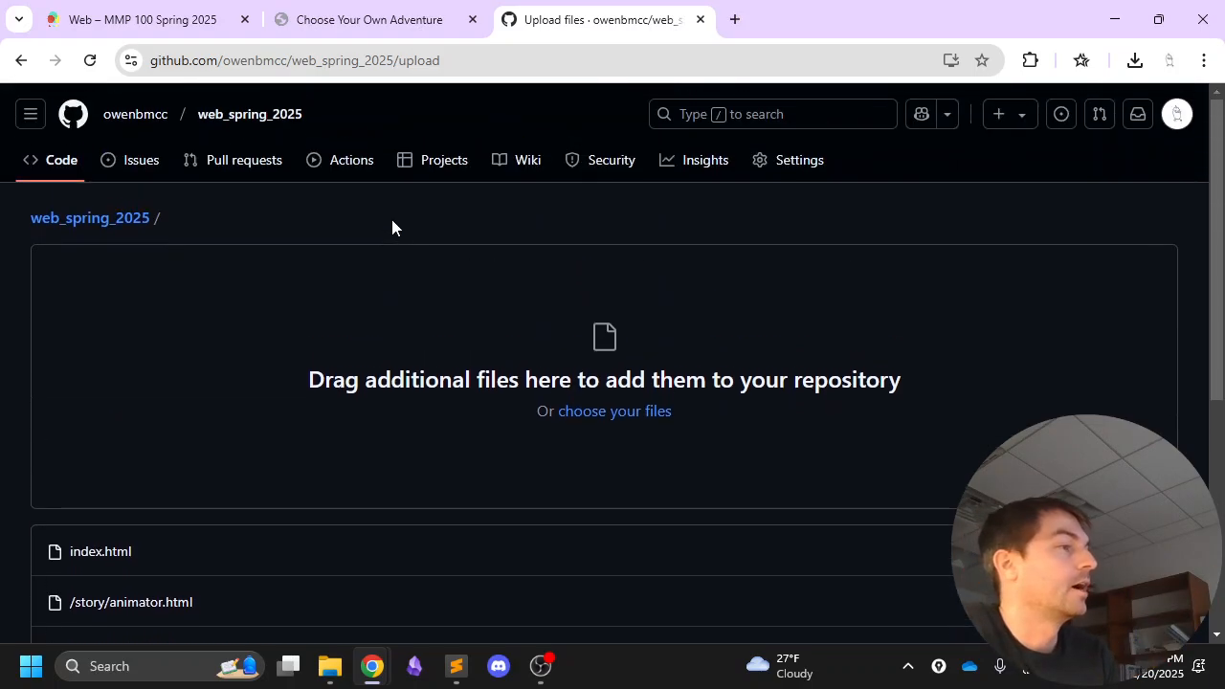
Review the files queued for upload and commit them to the repository with the message "first website upload"
scroll(487, 202, down, 2)
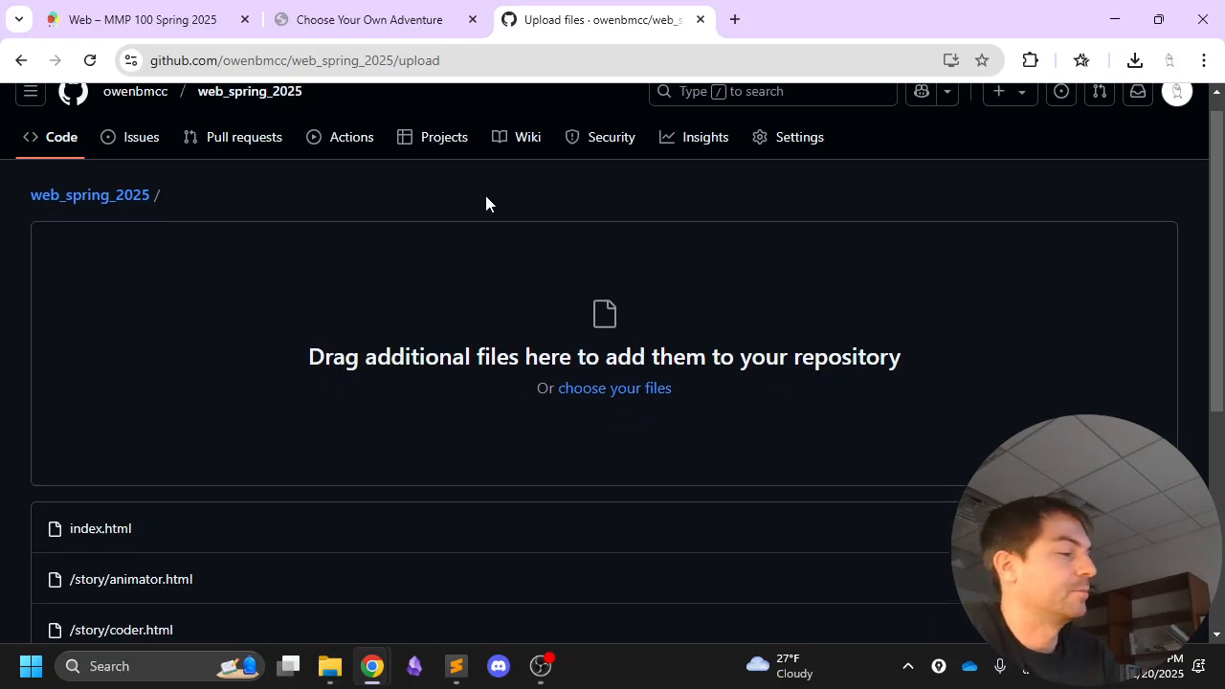
scroll(484, 182, down, 1)
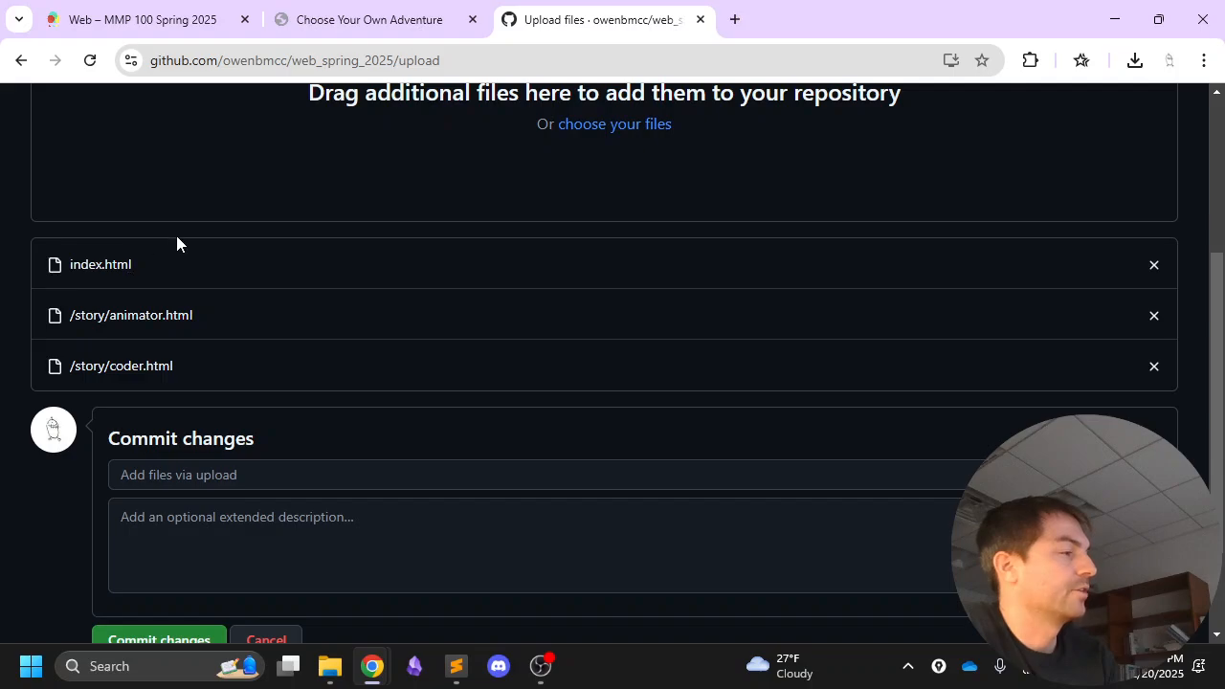
scroll(175, 233, down, 1)
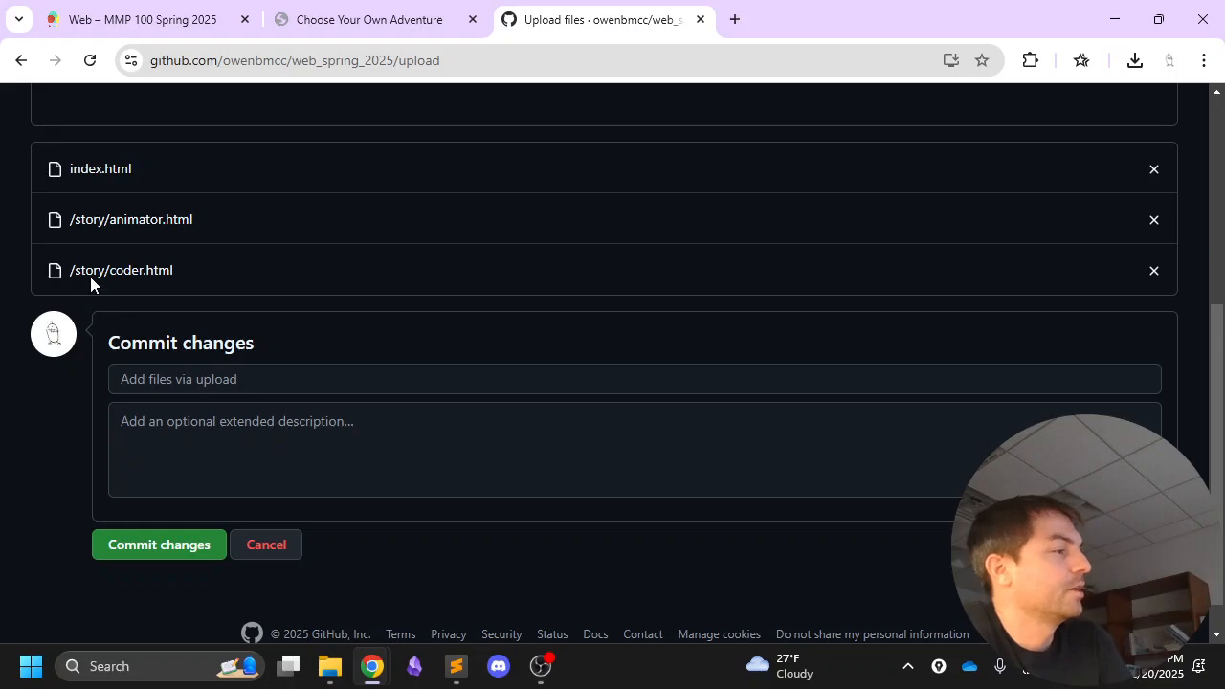
scroll(222, 335, down, 1)
click(239, 340)
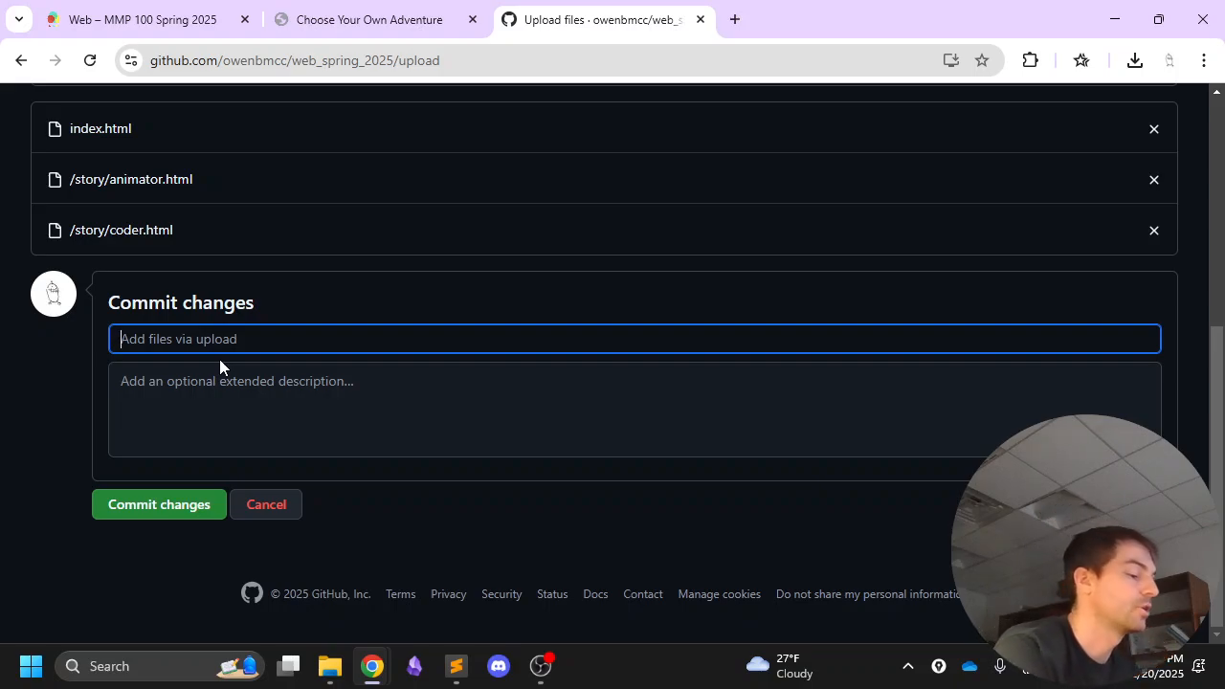
text(first )
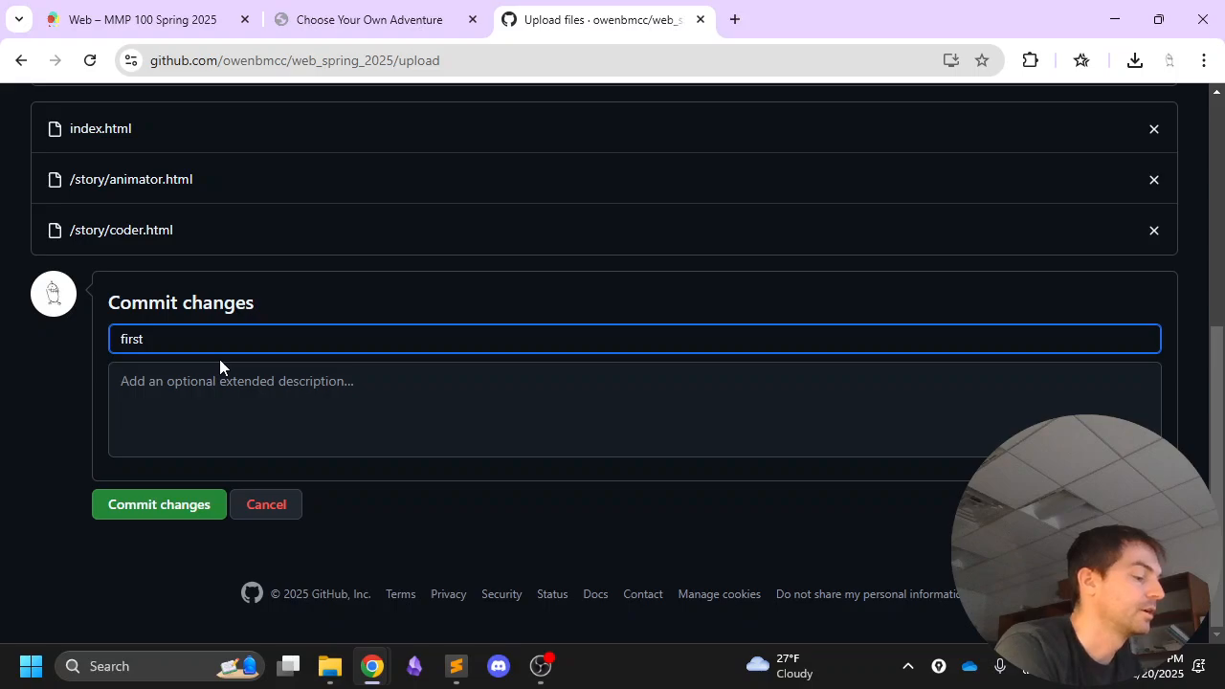
text(website upload)
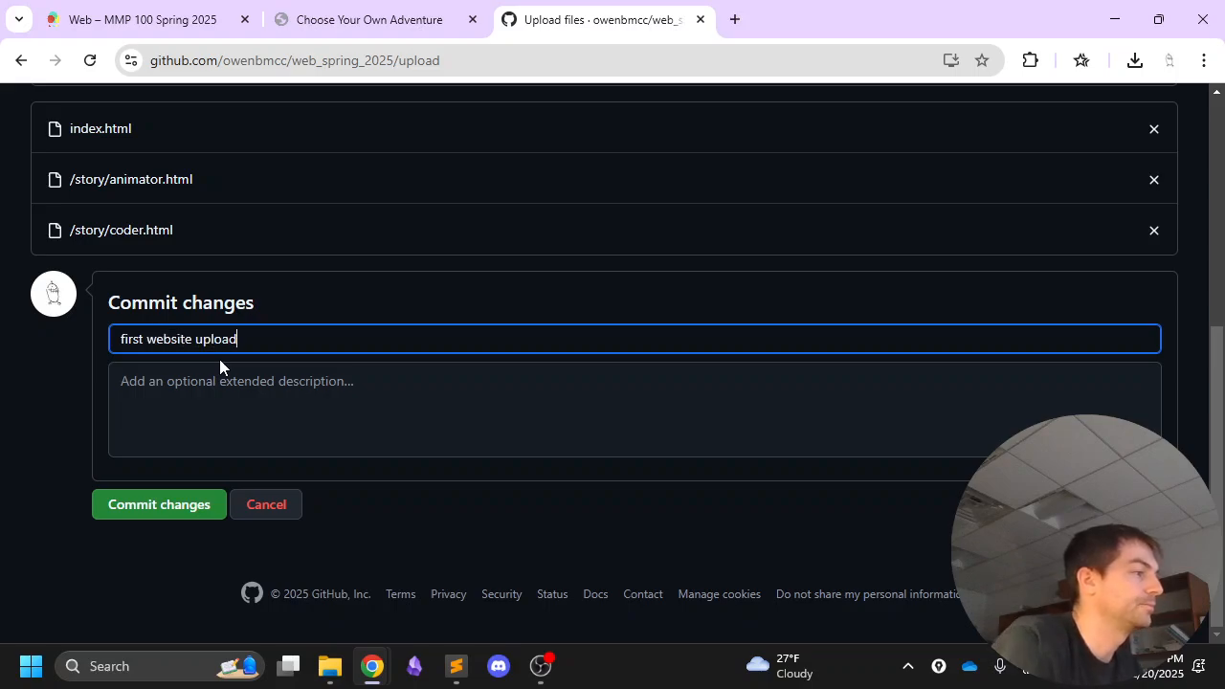
click(186, 507)
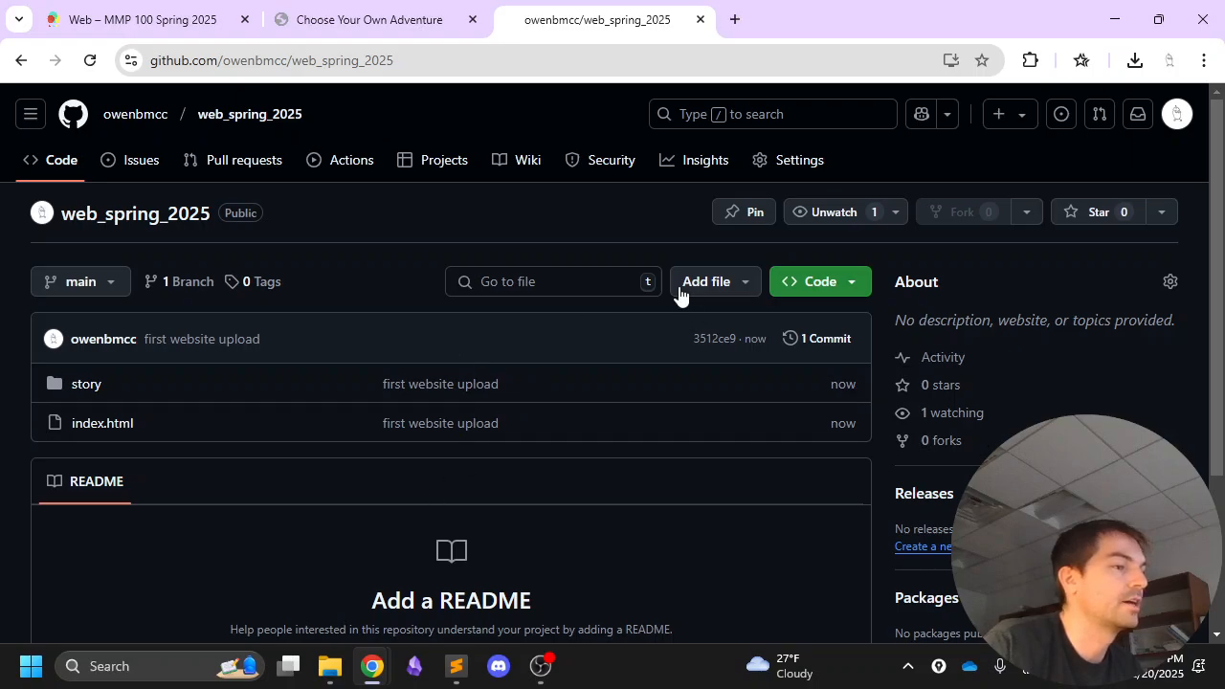
Examine the uploaded index.html, coder.html and animator.html code in the repository, and return to its main file list
scroll(730, 254, down, 2)
scroll(878, 256, up, 2)
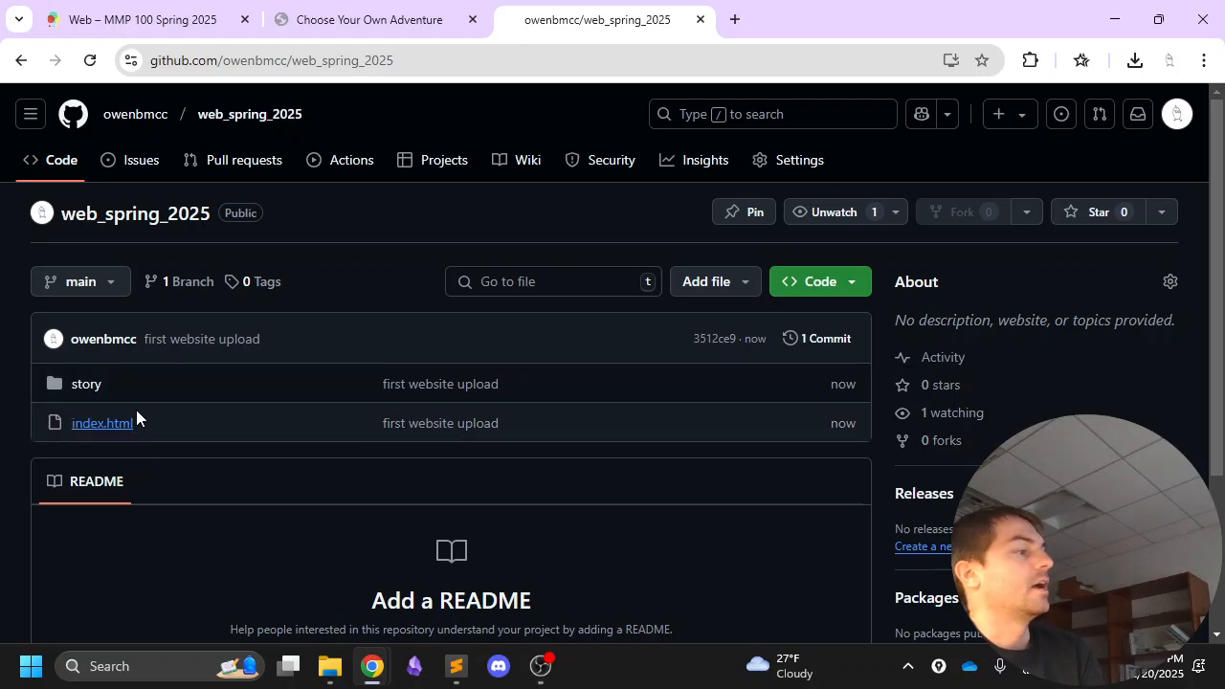
click(100, 426)
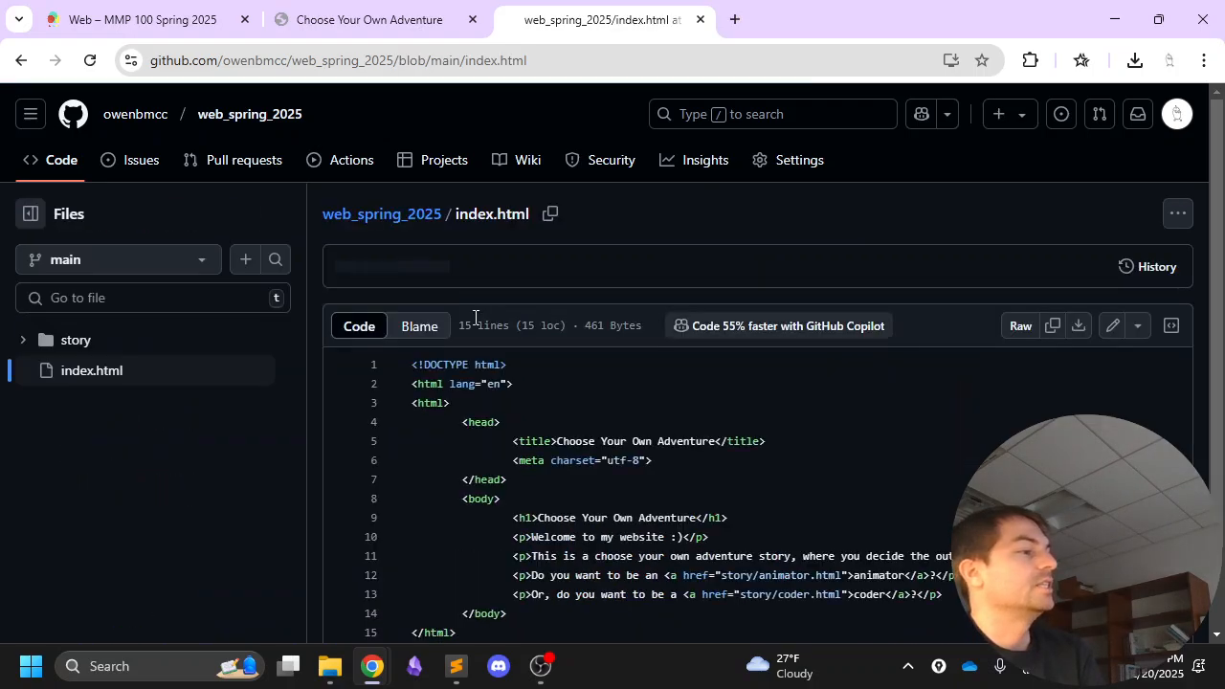
scroll(497, 304, down, 1)
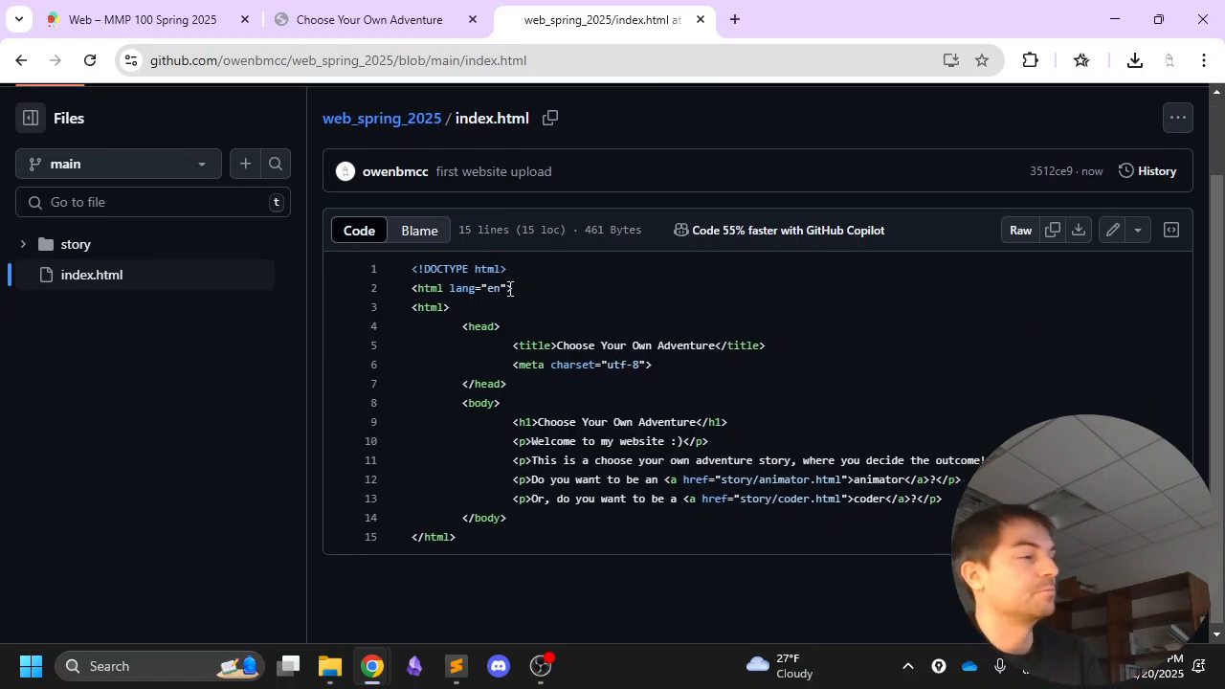
scroll(510, 288, up, 1)
scroll(631, 358, down, 1)
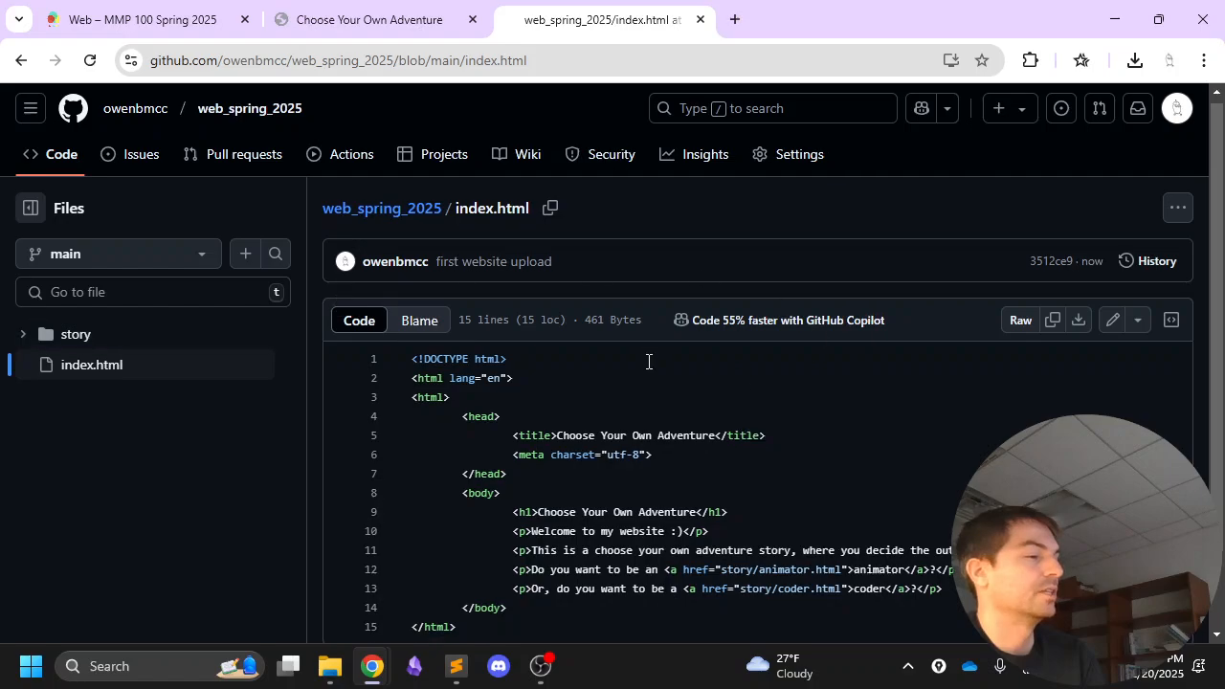
click(24, 245)
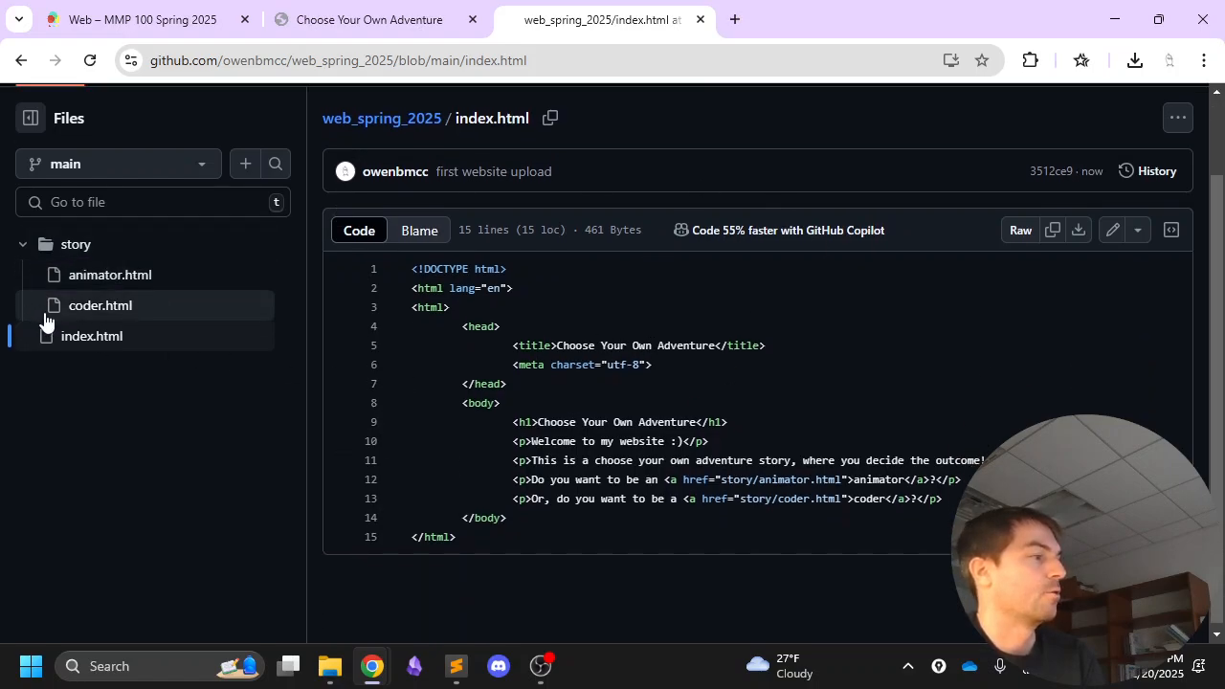
click(84, 309)
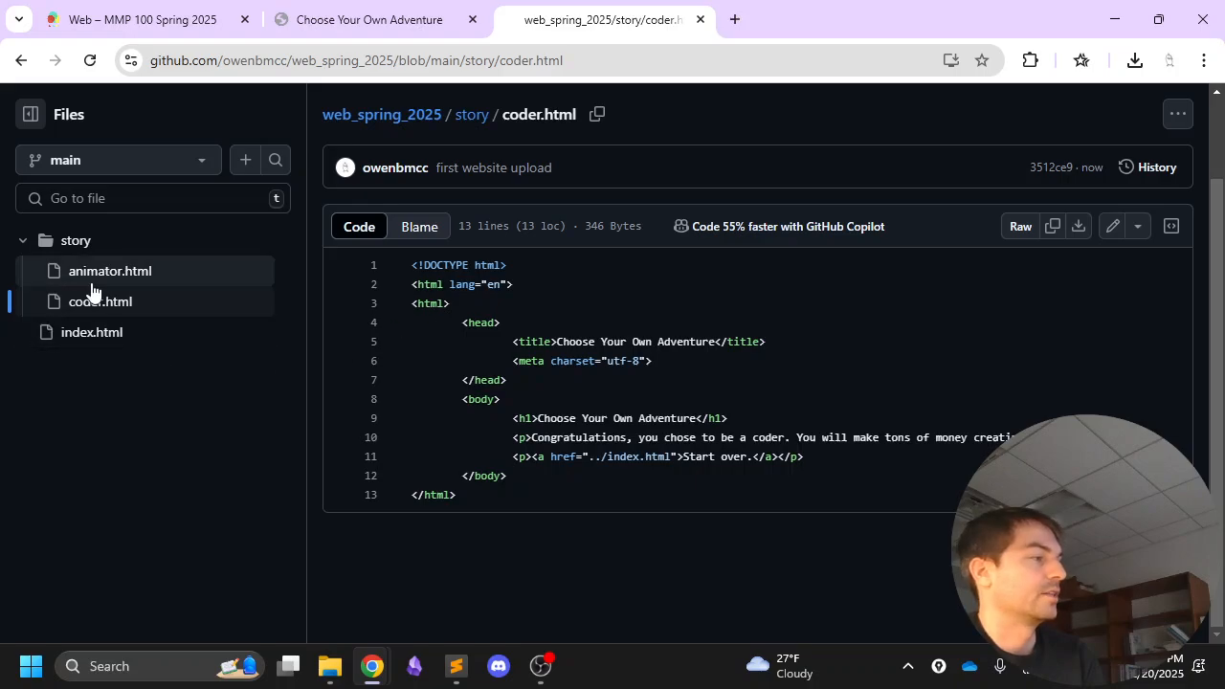
click(92, 275)
click(25, 240)
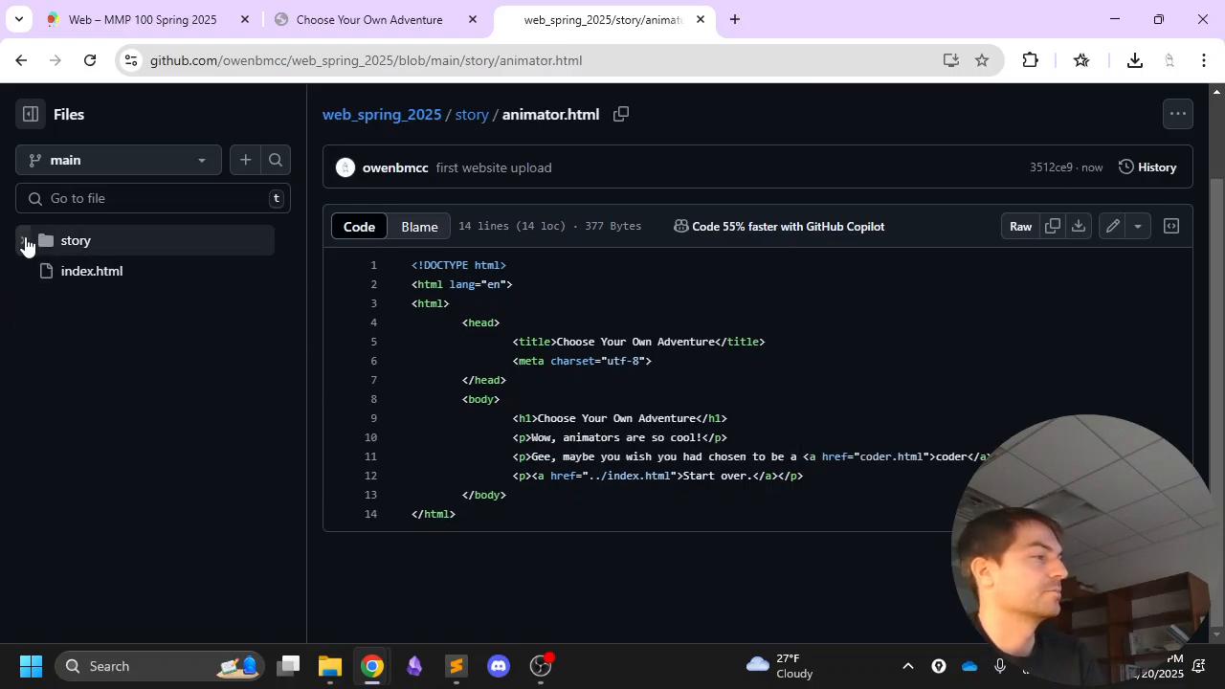
scroll(145, 346, up, 1)
click(61, 160)
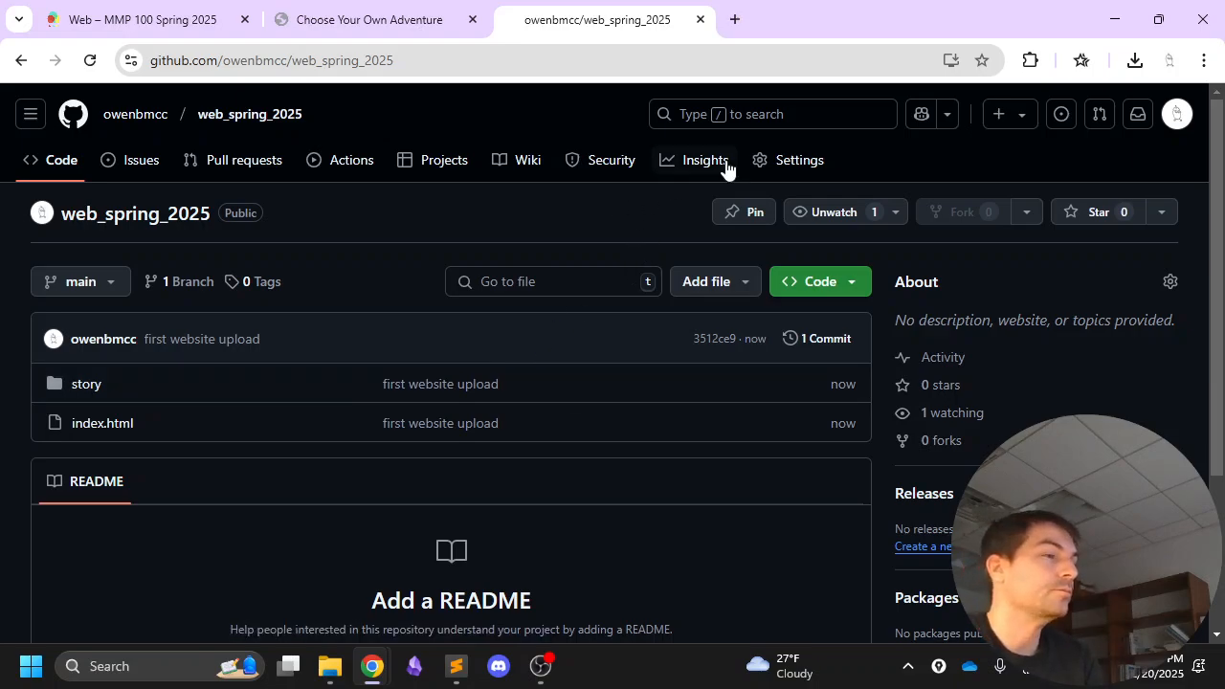
Open the GitHub Pages section of the web_spring_2025 repository's settings
click(780, 165)
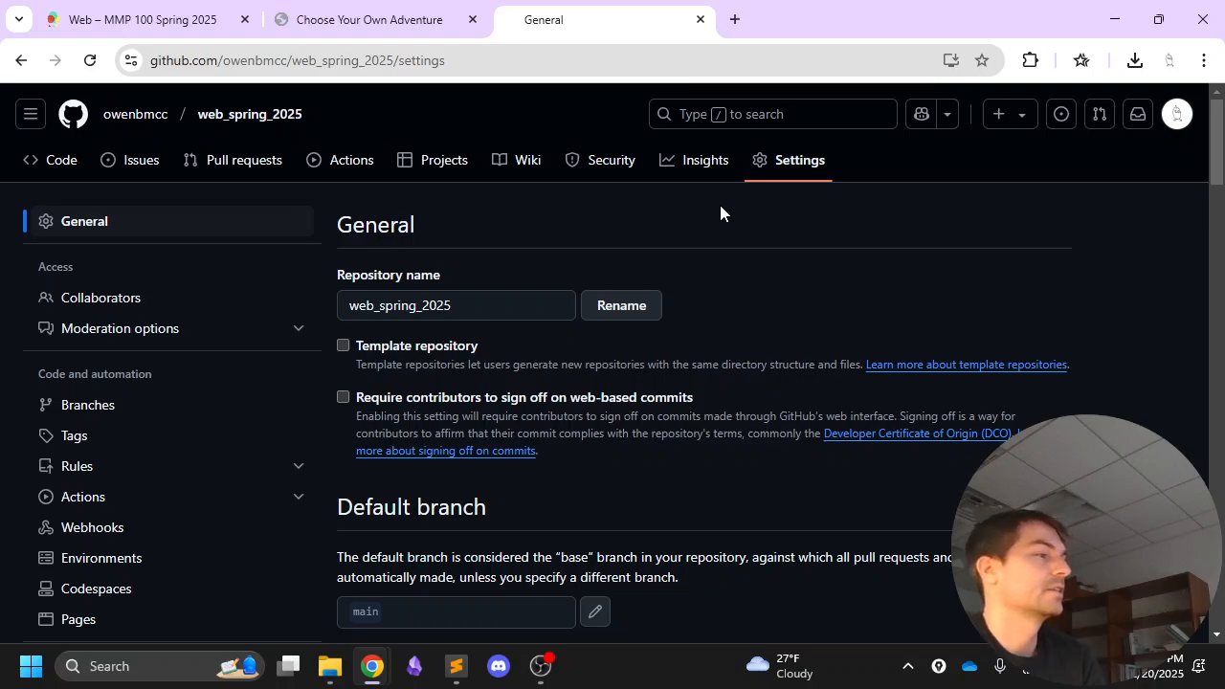
scroll(163, 350, down, 2)
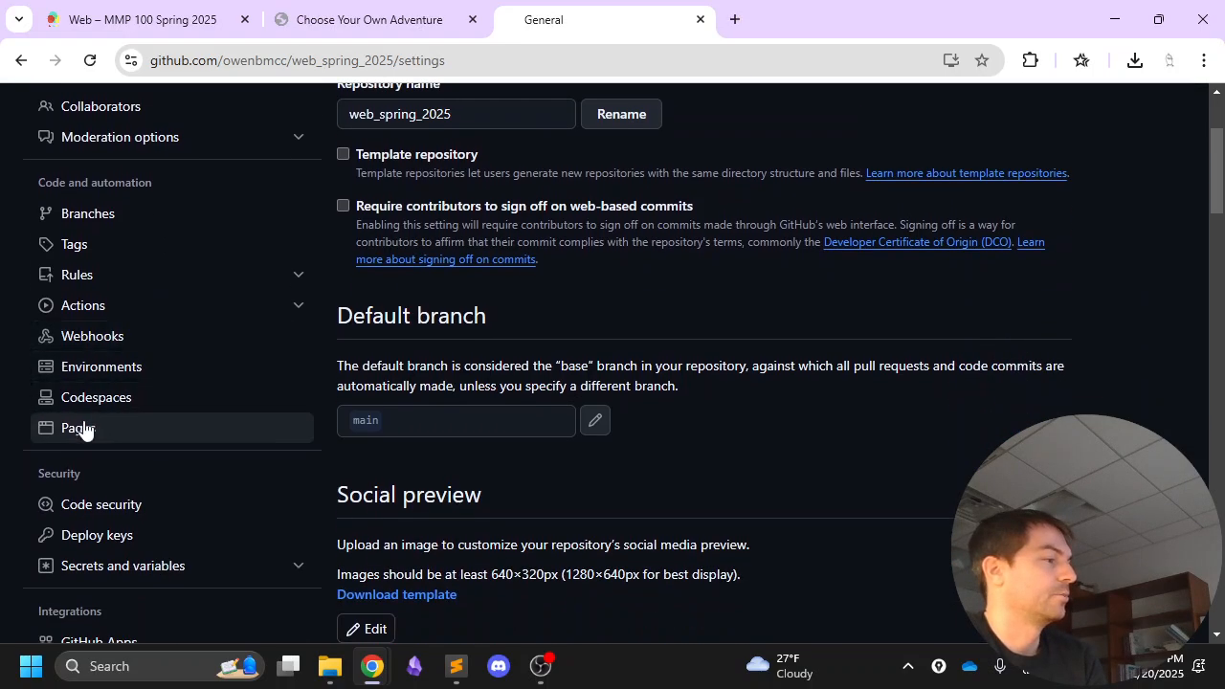
click(79, 433)
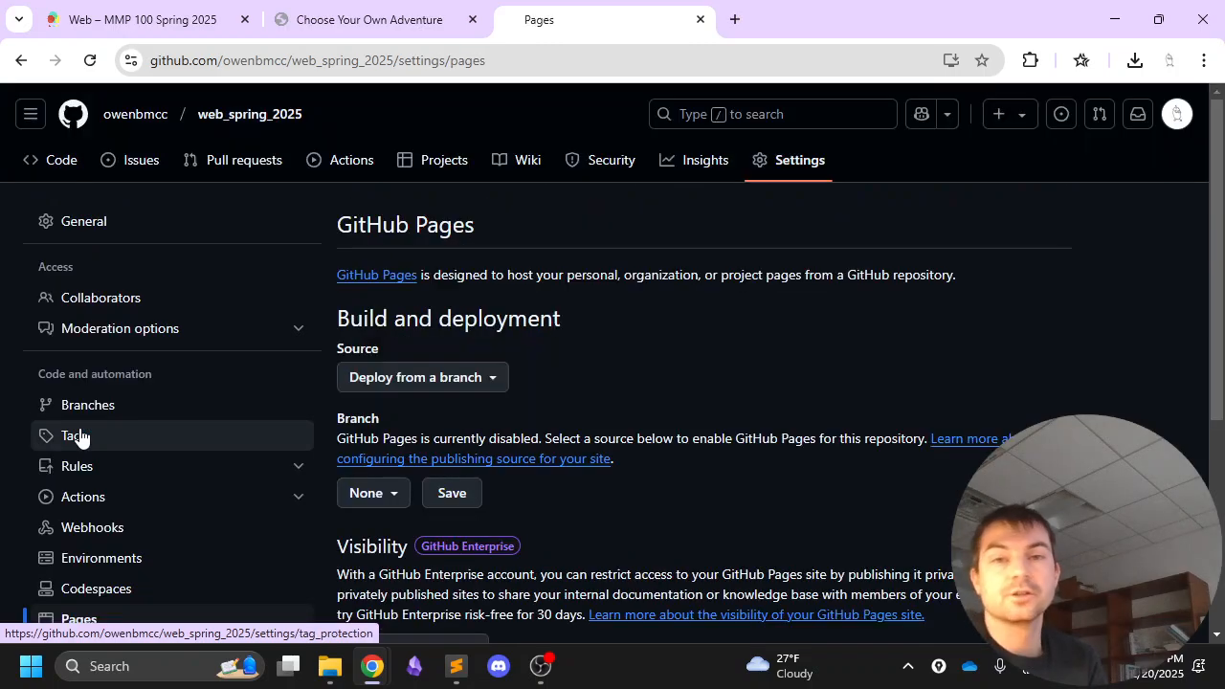
Set GitHub Pages to deploy from the main branch's root folder, save the source, and dismiss the notice
scroll(593, 292, down, 1)
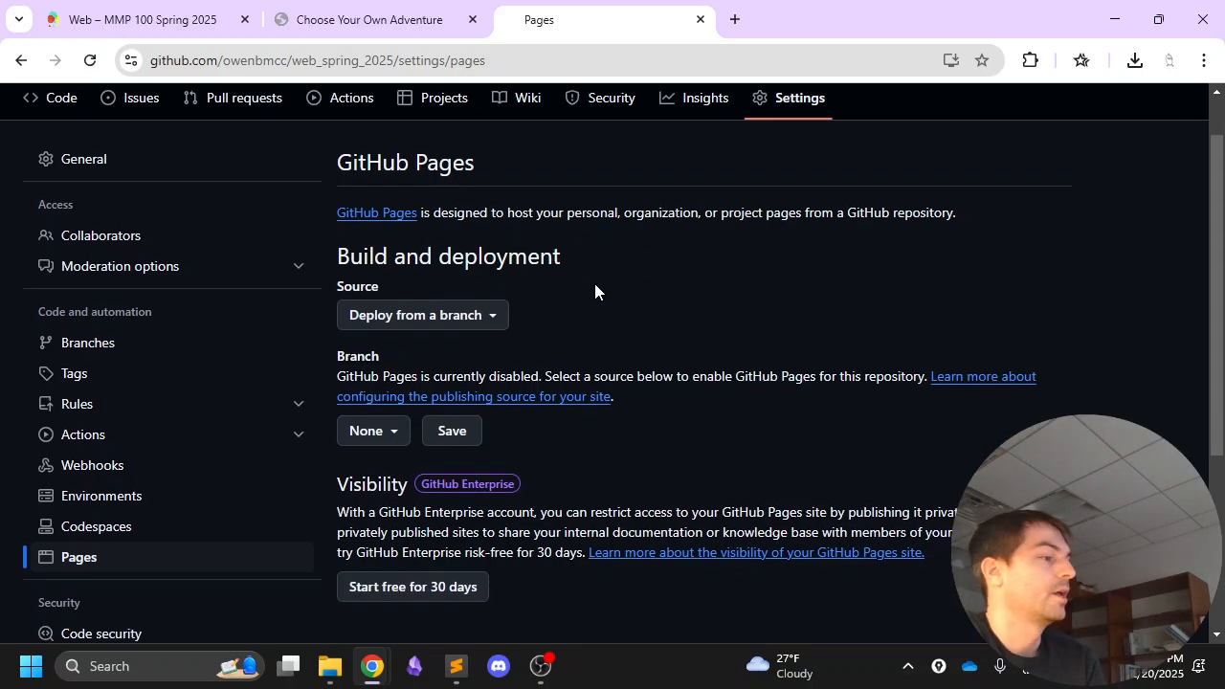
scroll(590, 287, down, 1)
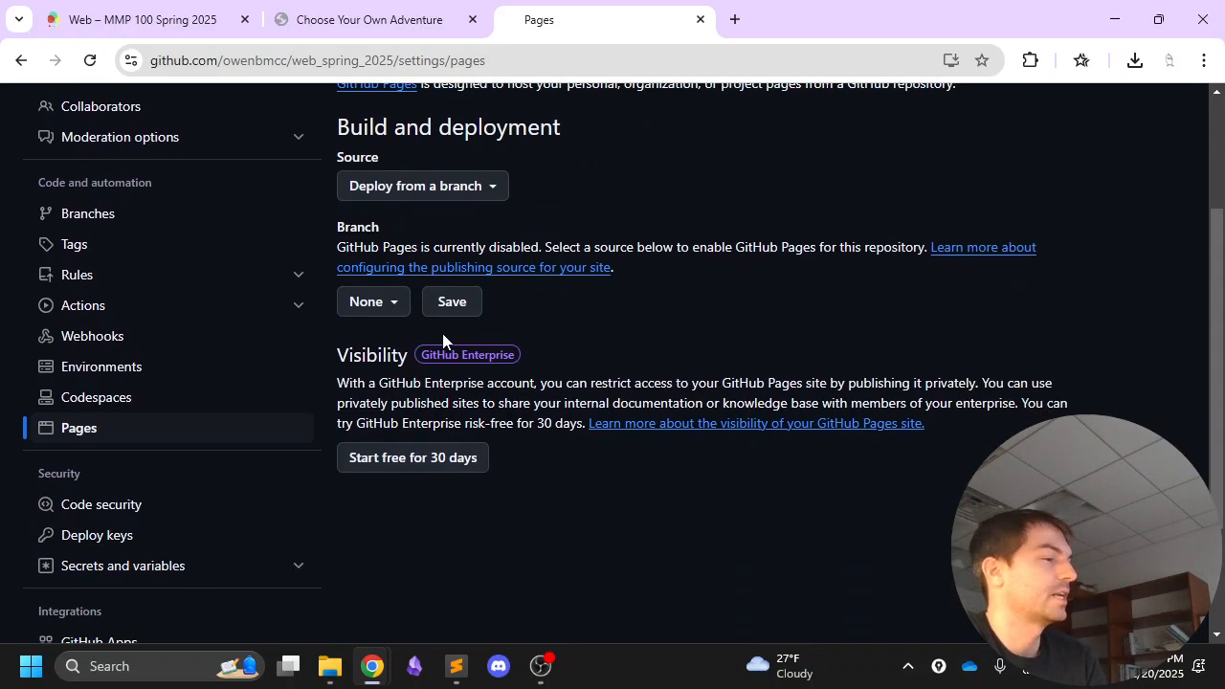
click(379, 303)
click(515, 287)
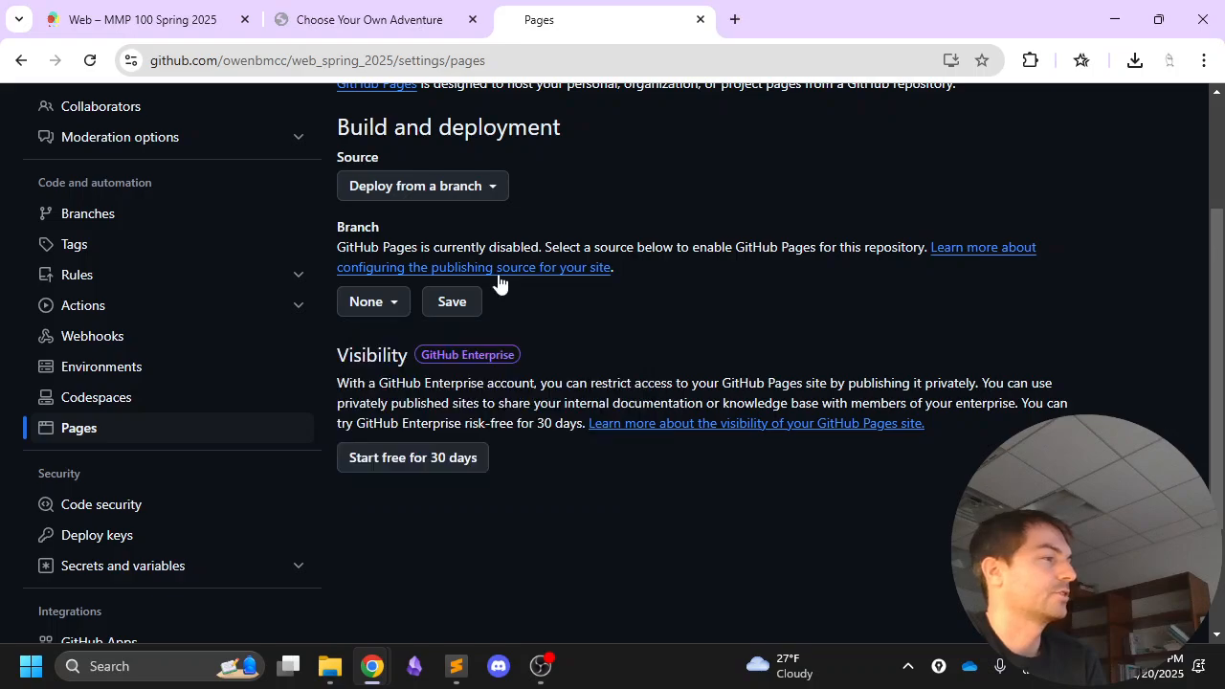
scroll(459, 268, up, 1)
click(379, 400)
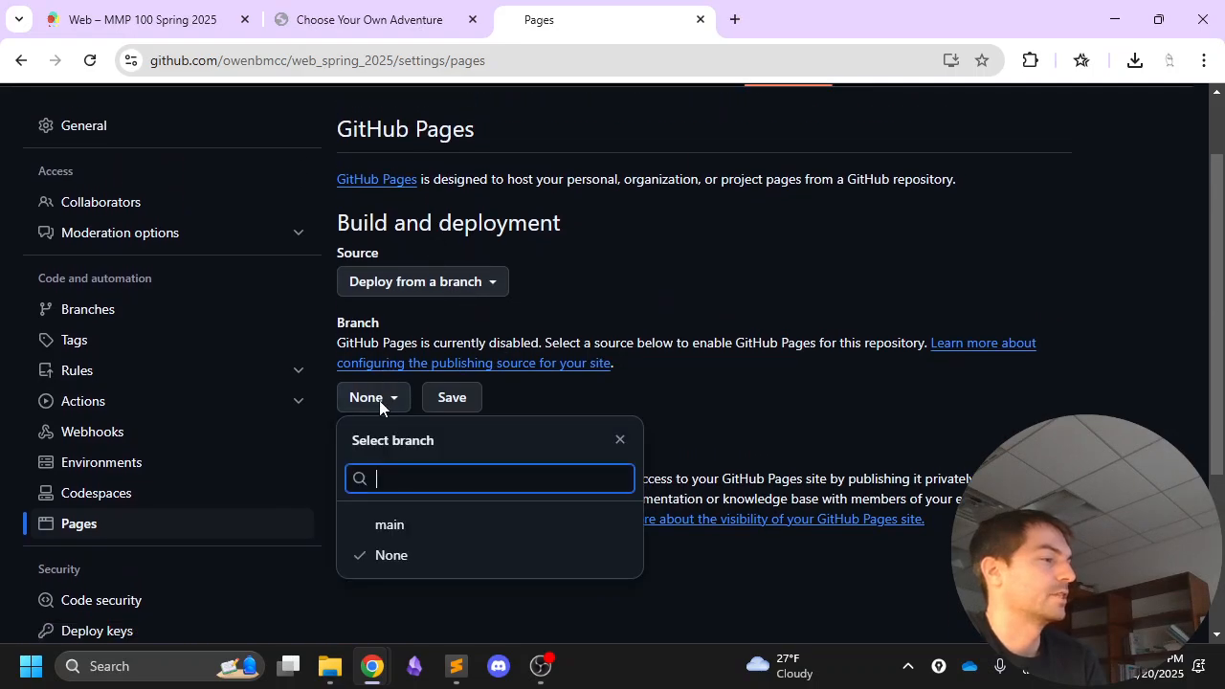
click(388, 531)
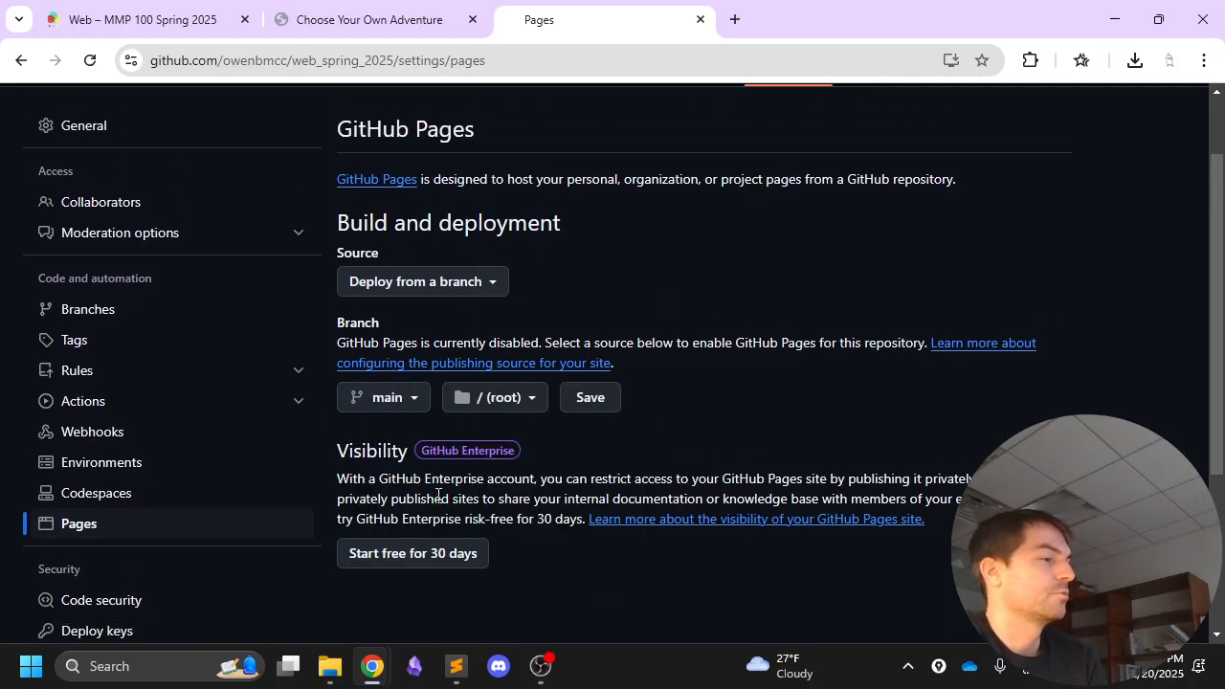
click(595, 404)
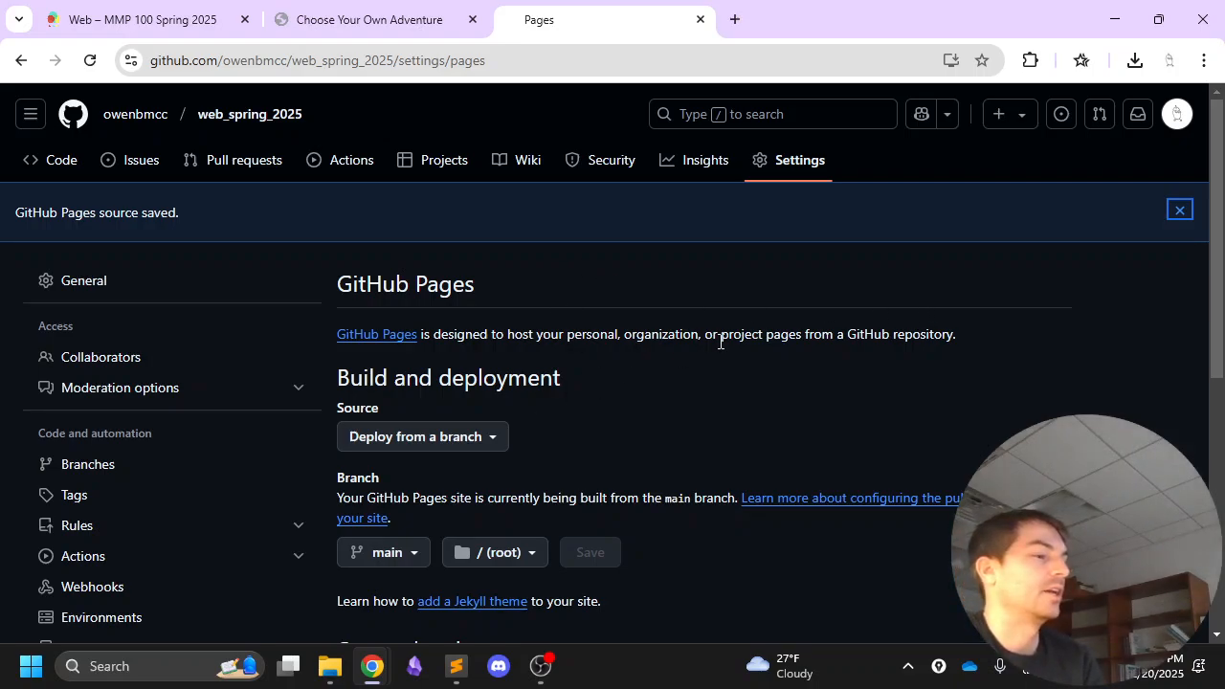
click(1180, 209)
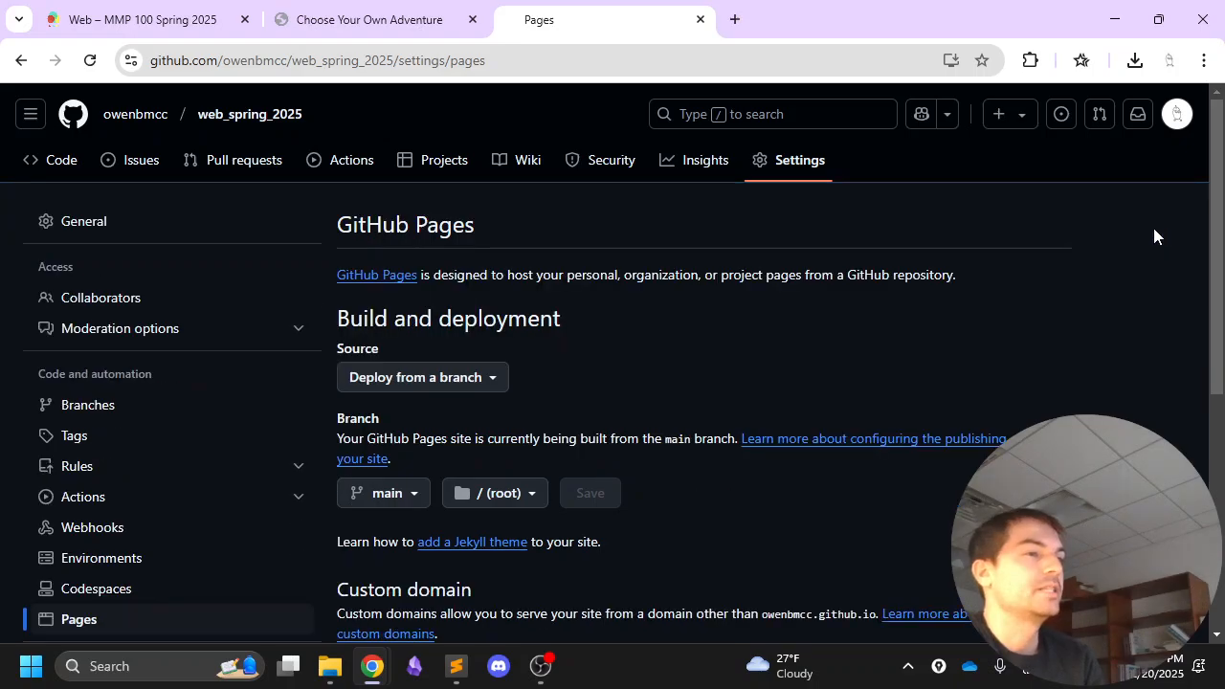
Check the repository's pages build and deployment run, and open the live site through its address in the GitHub Pages settings
click(352, 161)
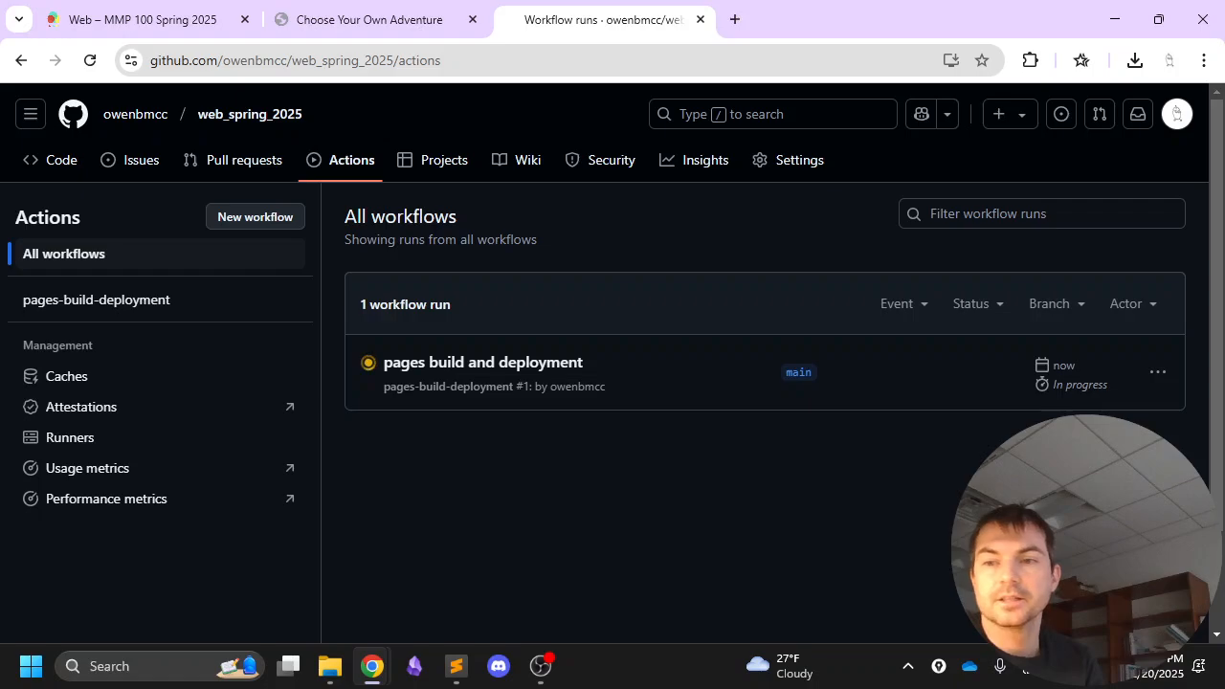
key(alt+Tab)
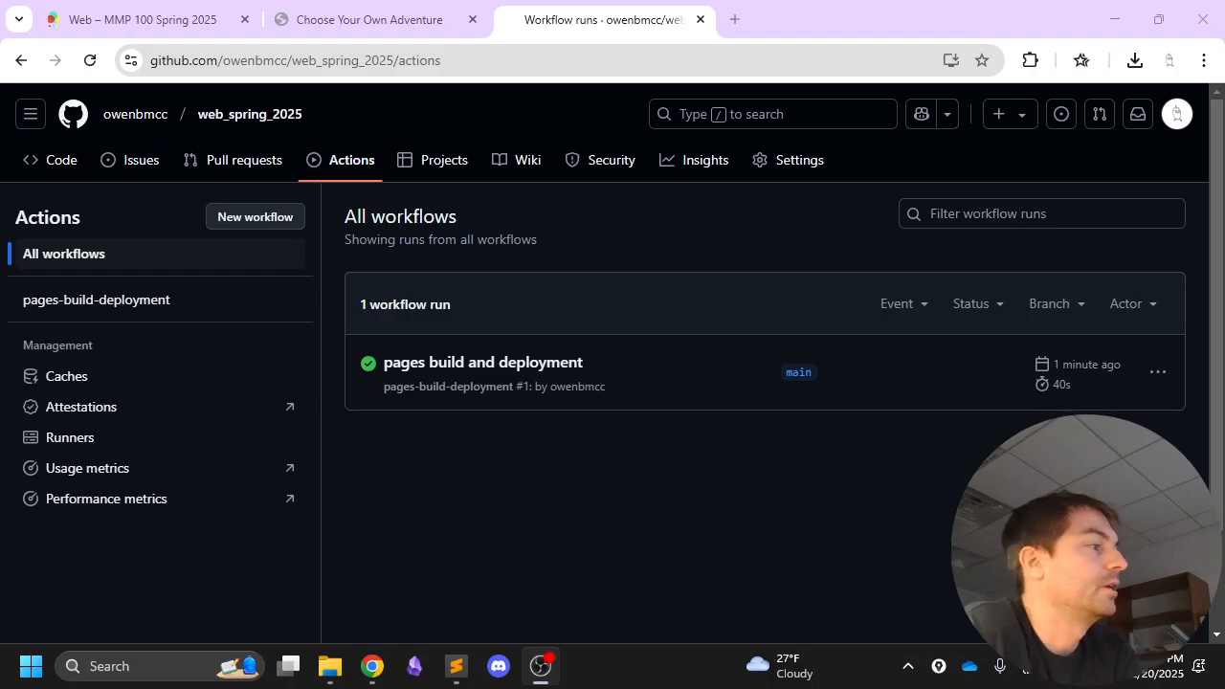
click(802, 163)
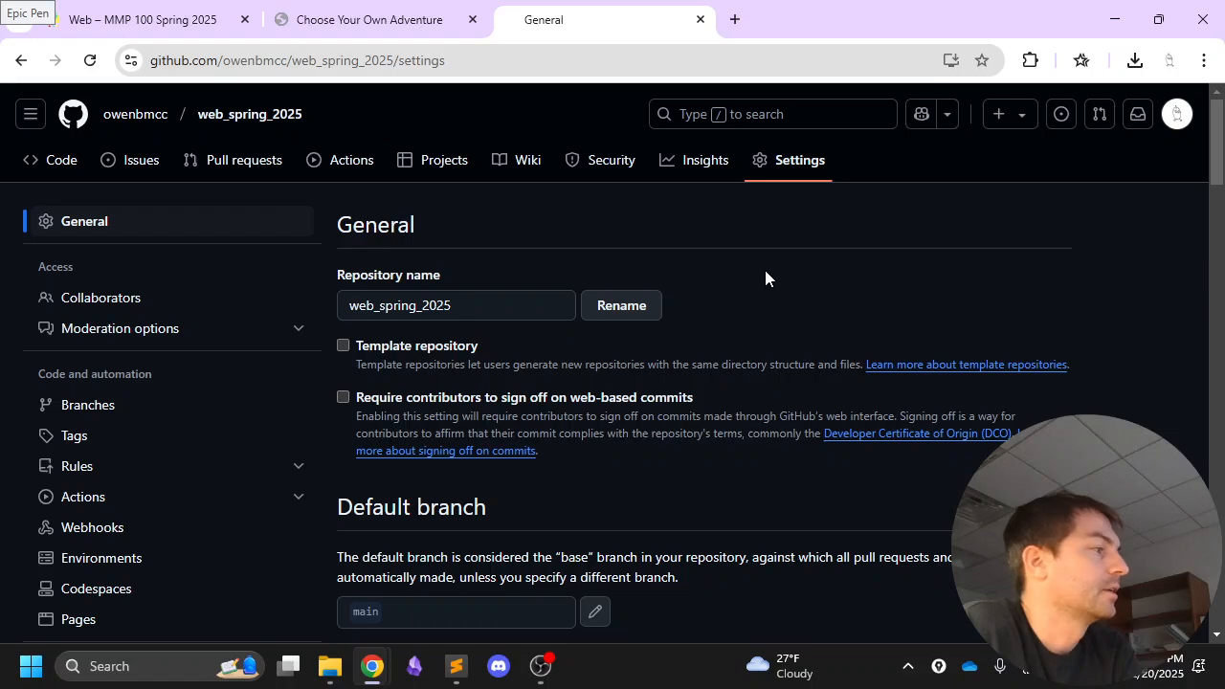
scroll(153, 494, down, 2)
click(159, 441)
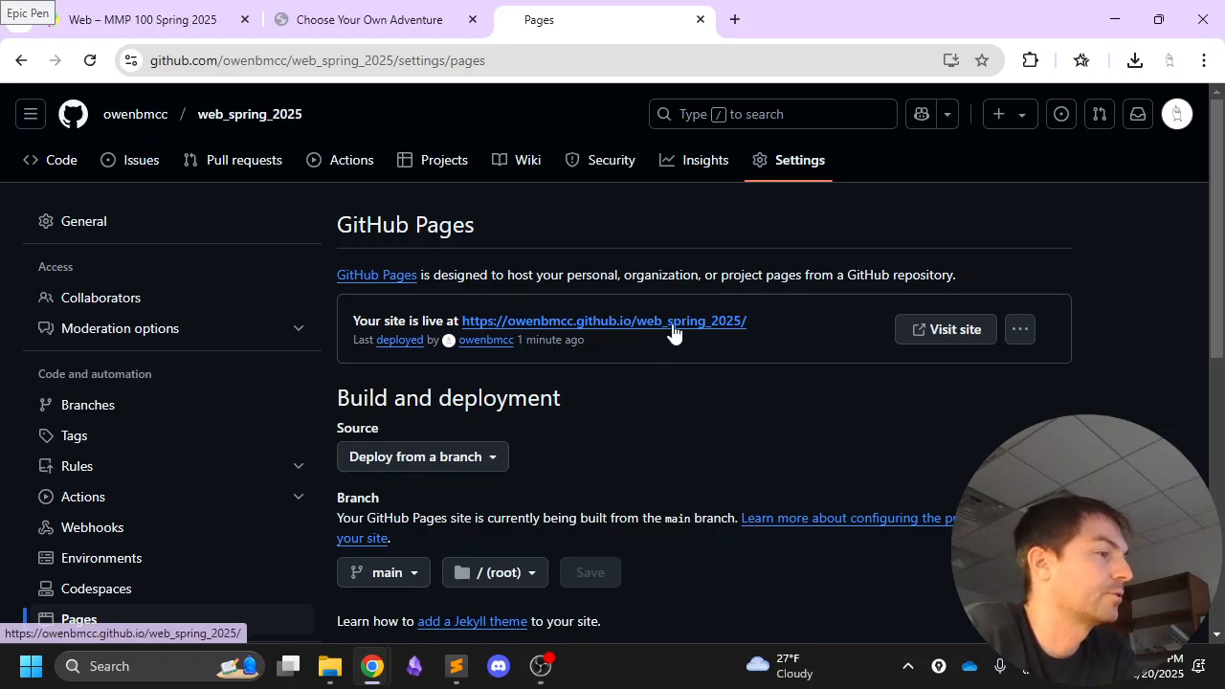
click(670, 326)
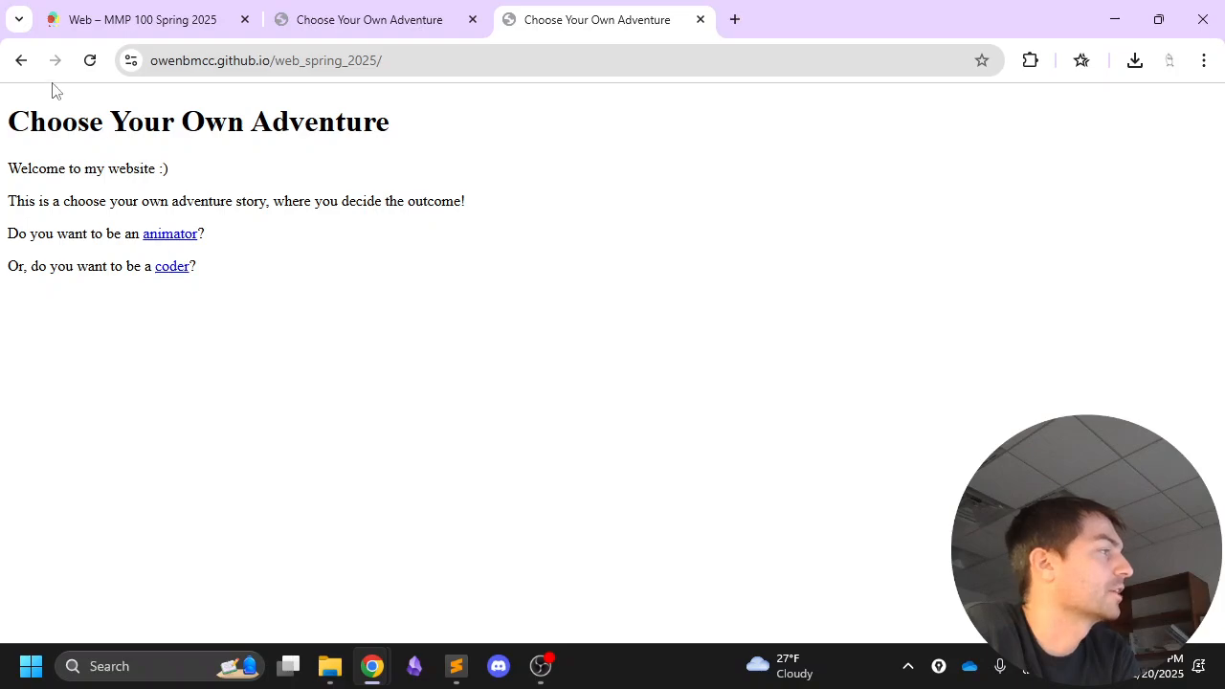
Go back from the live site to the repository's file list, and switch to Sublime Text to open the local index.html
click(21, 60)
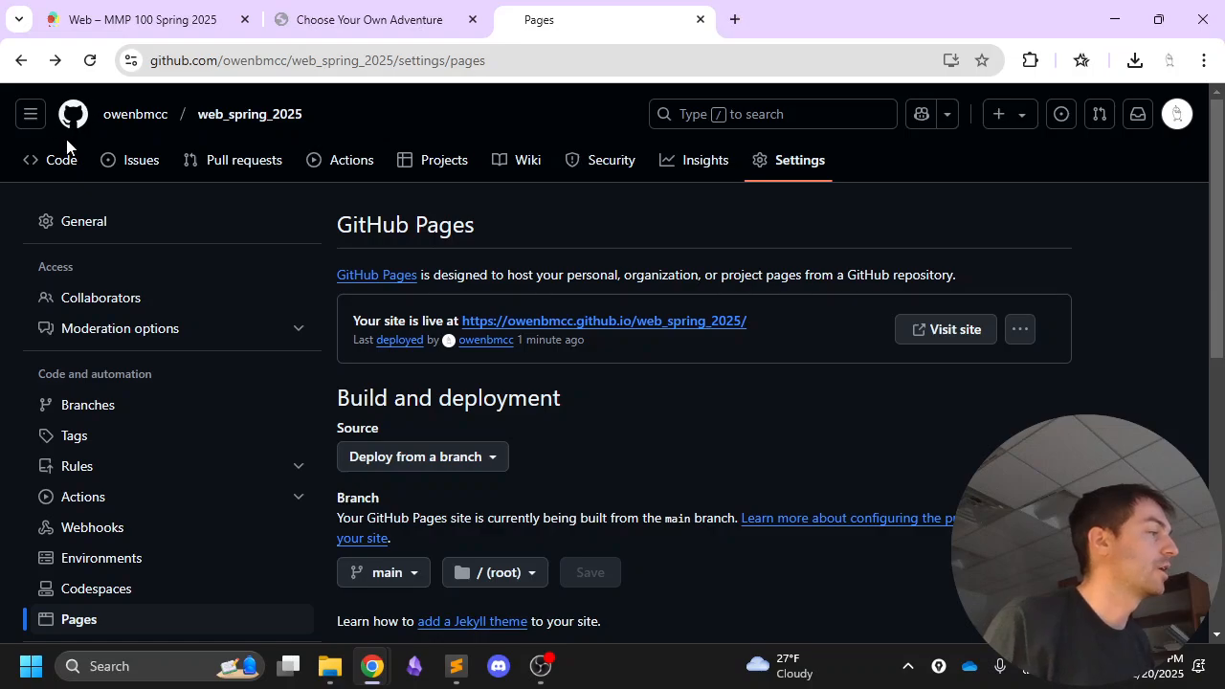
click(54, 162)
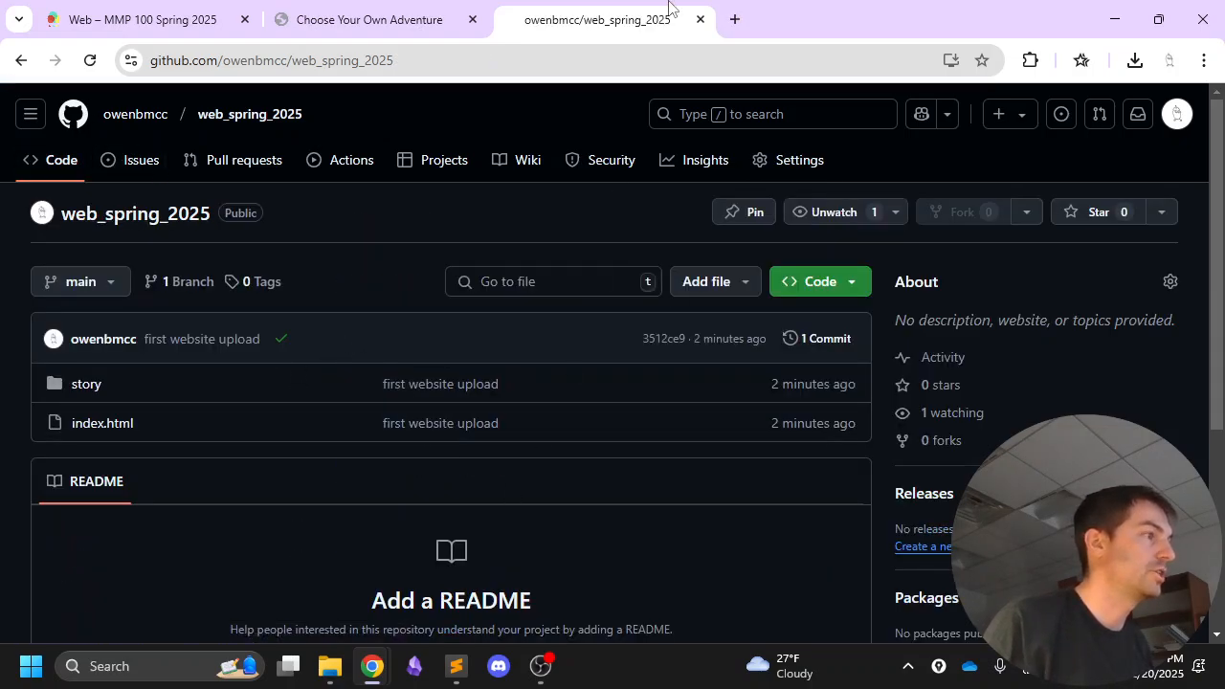
click(410, 26)
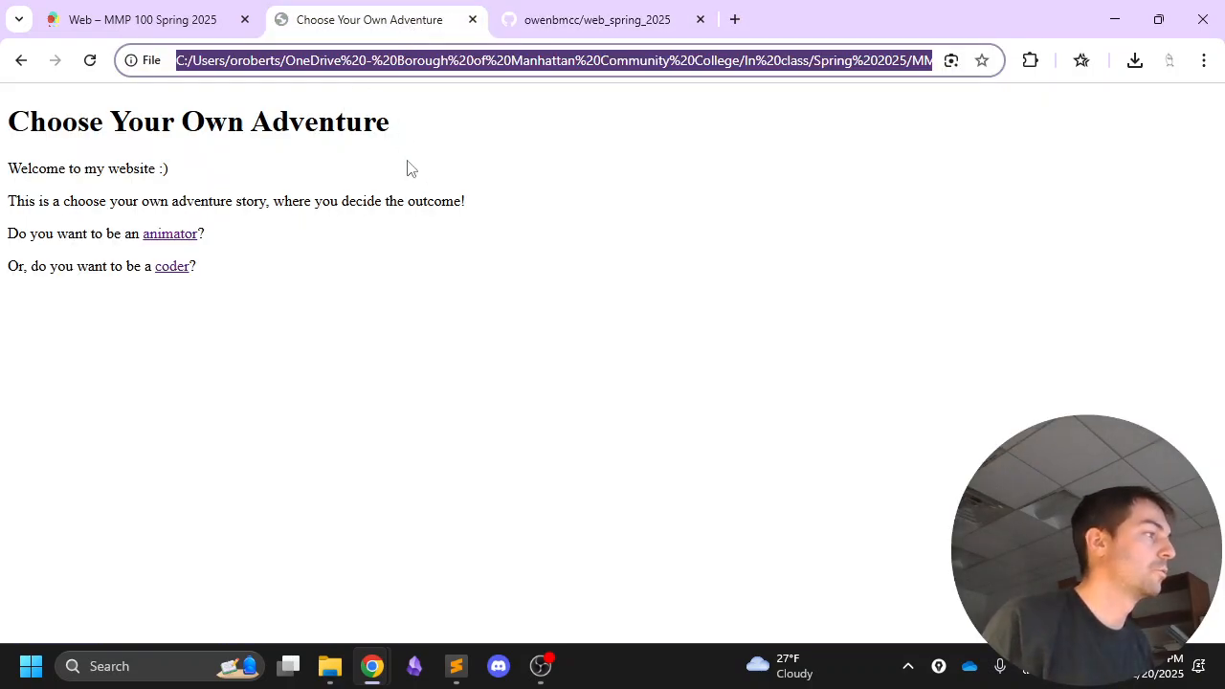
click(456, 668)
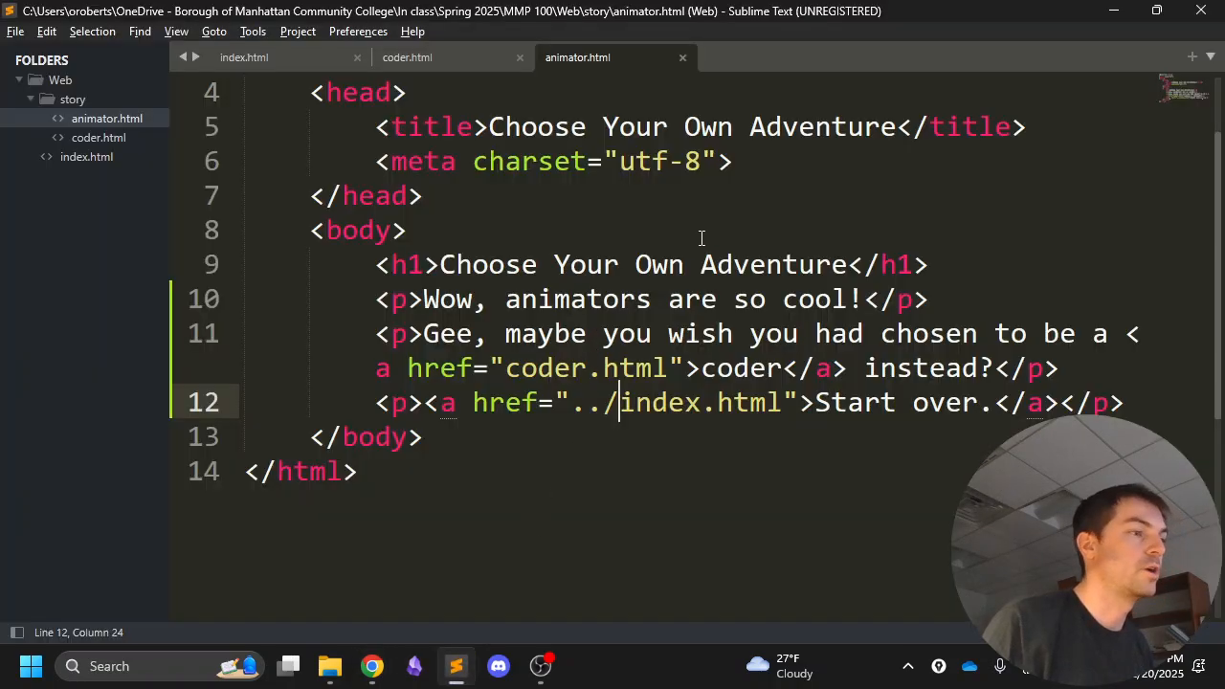
click(99, 158)
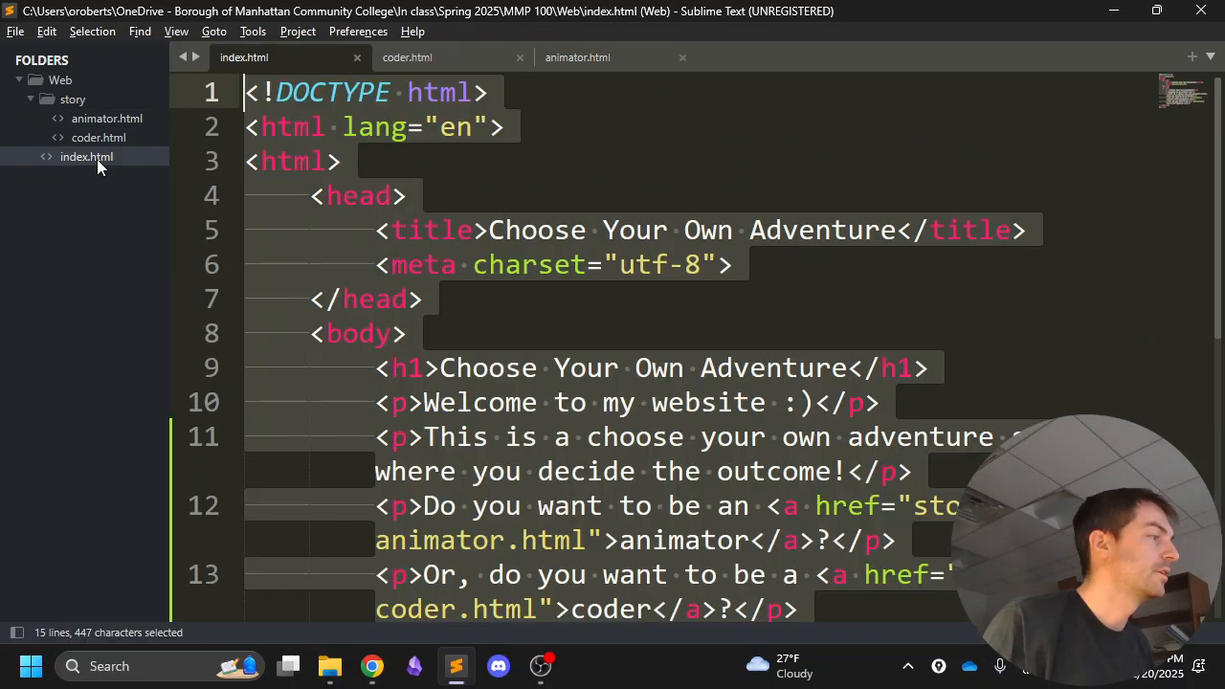
Add "Make sure you choose wisely!" to the end of the paragraph about deciding the outcome in index.html and save the file
click(575, 304)
scroll(584, 287, down, 3)
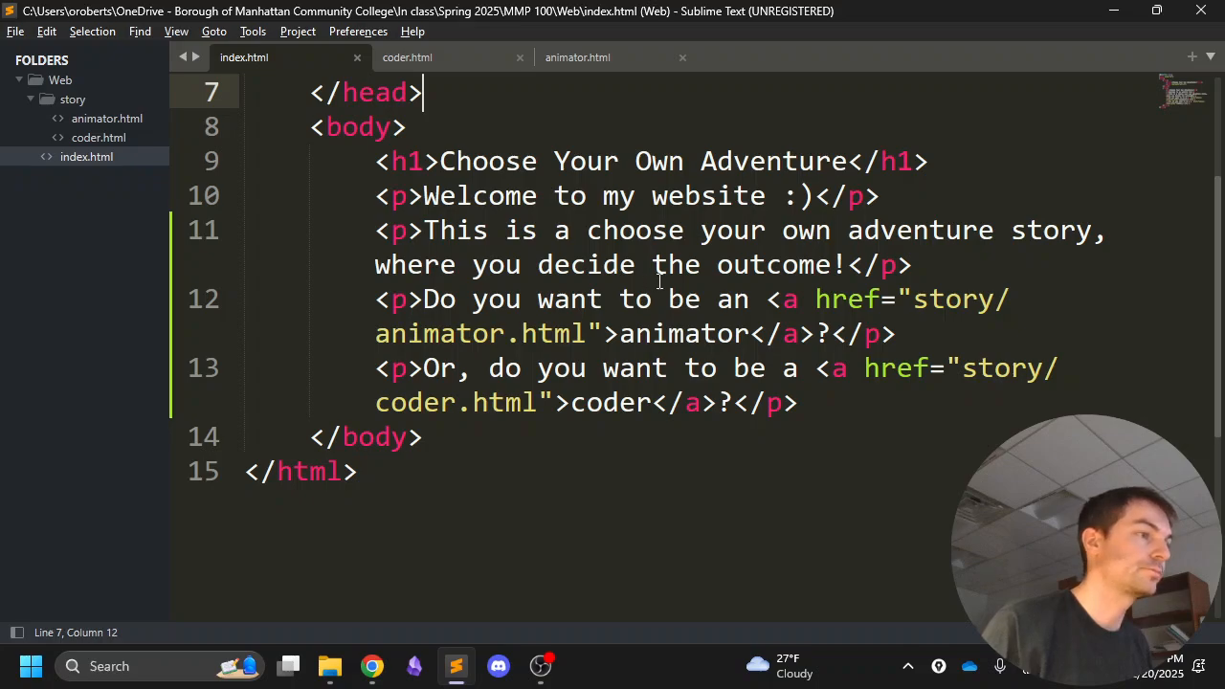
click(844, 265)
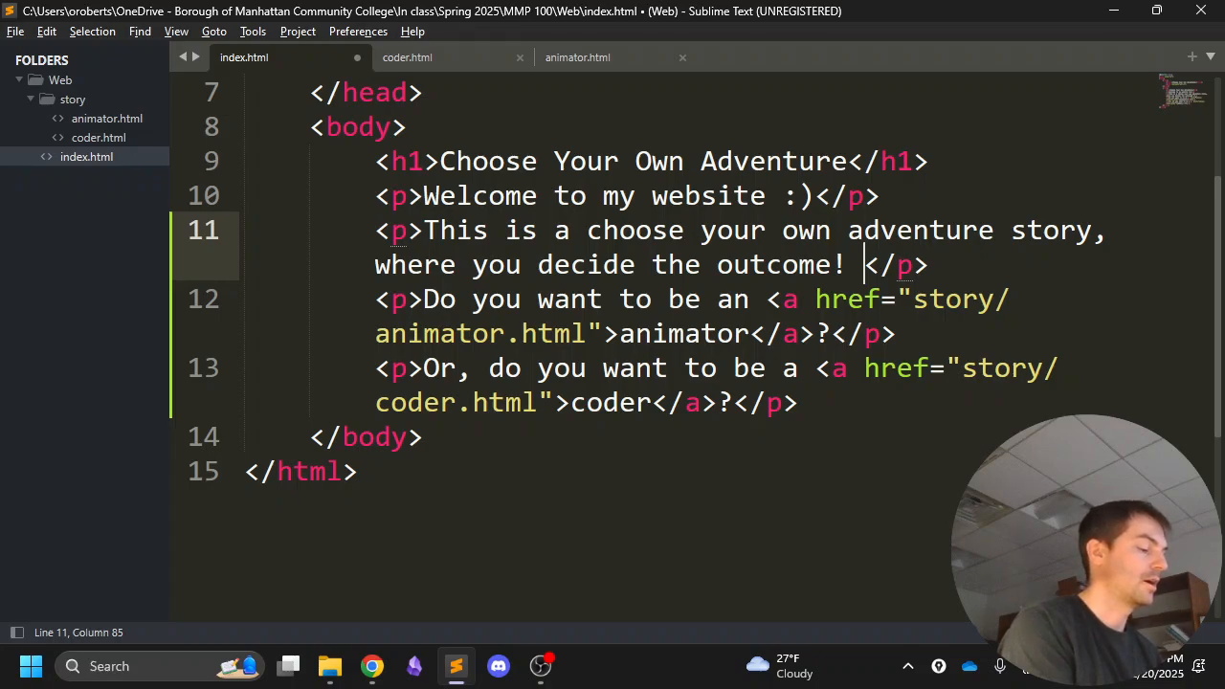
text(Make sure you )
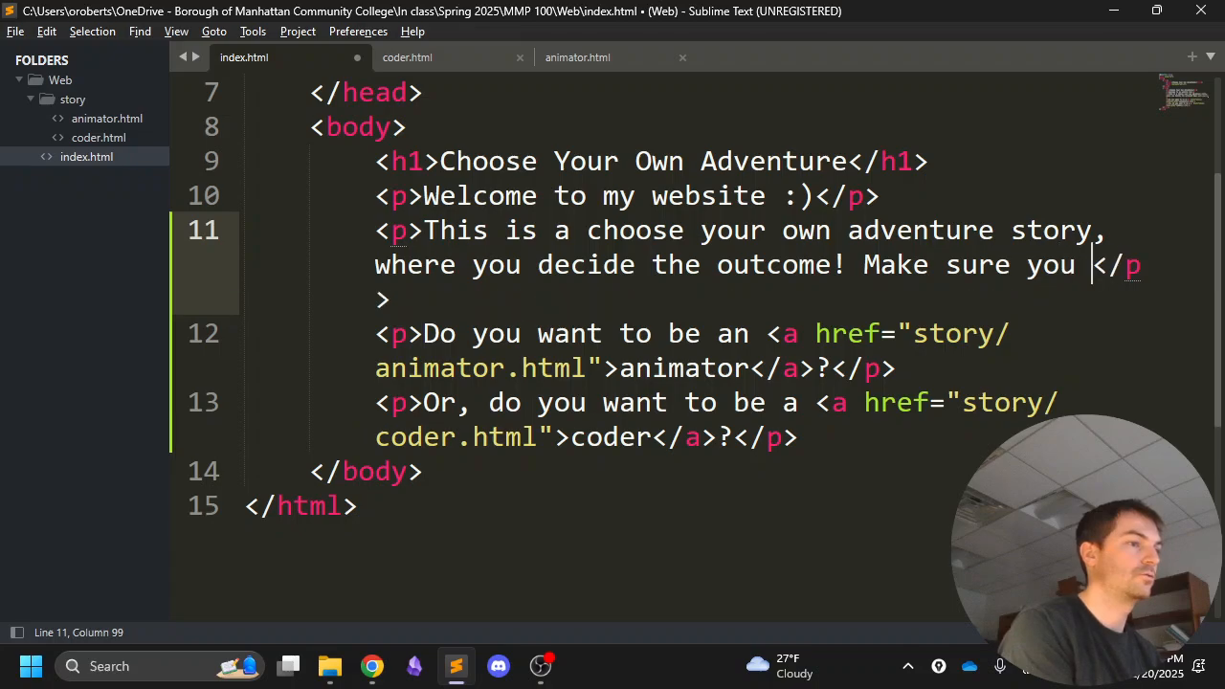
text(choose wisely!)
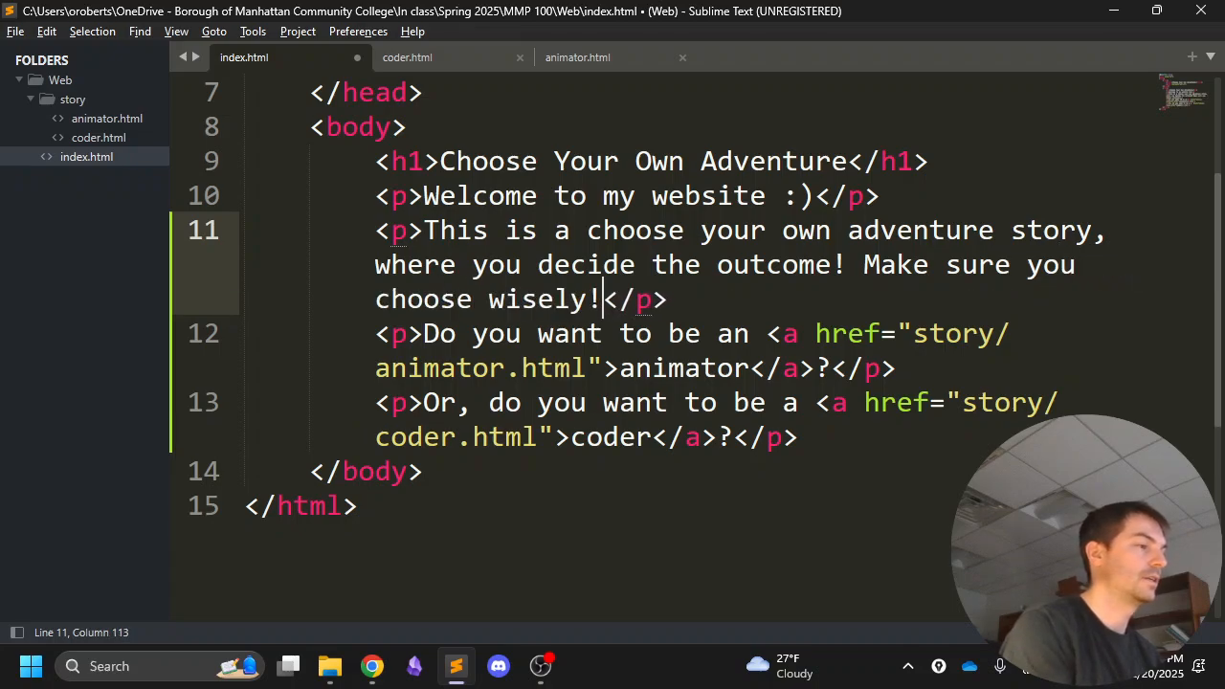
key(ctrl+s)
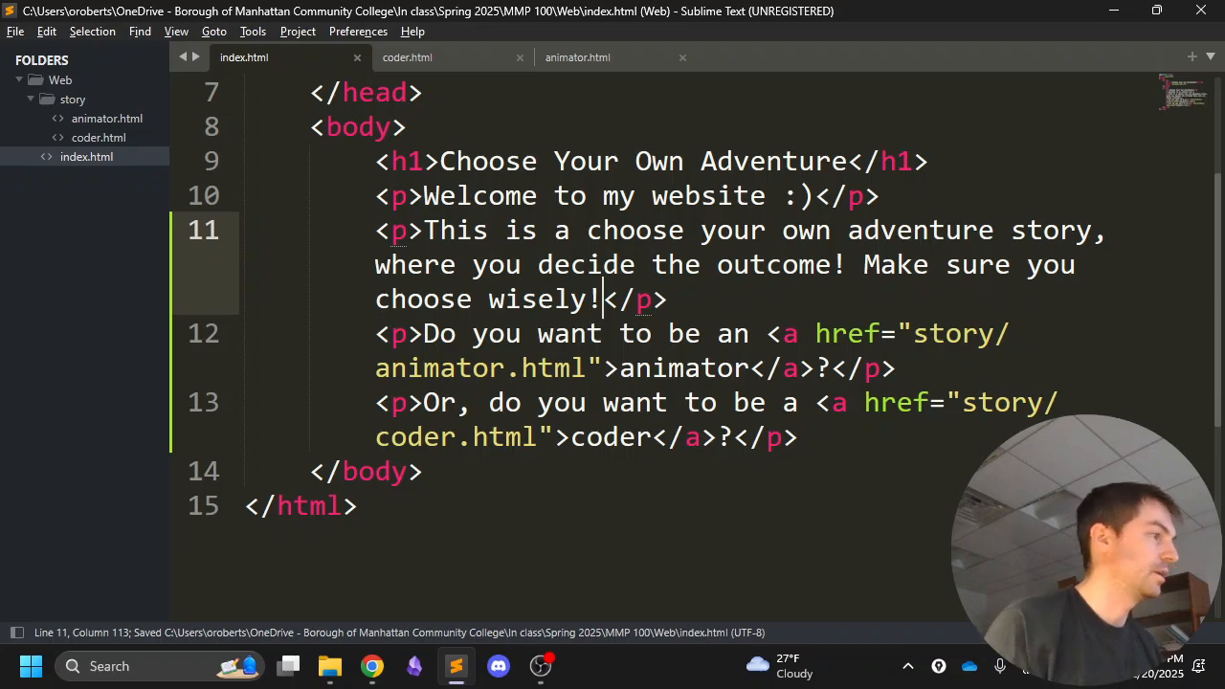
Switch to Chrome and reload the local Choose Your Own Adventure page to check the added sentence
key(alt+Tab)
key(F5)
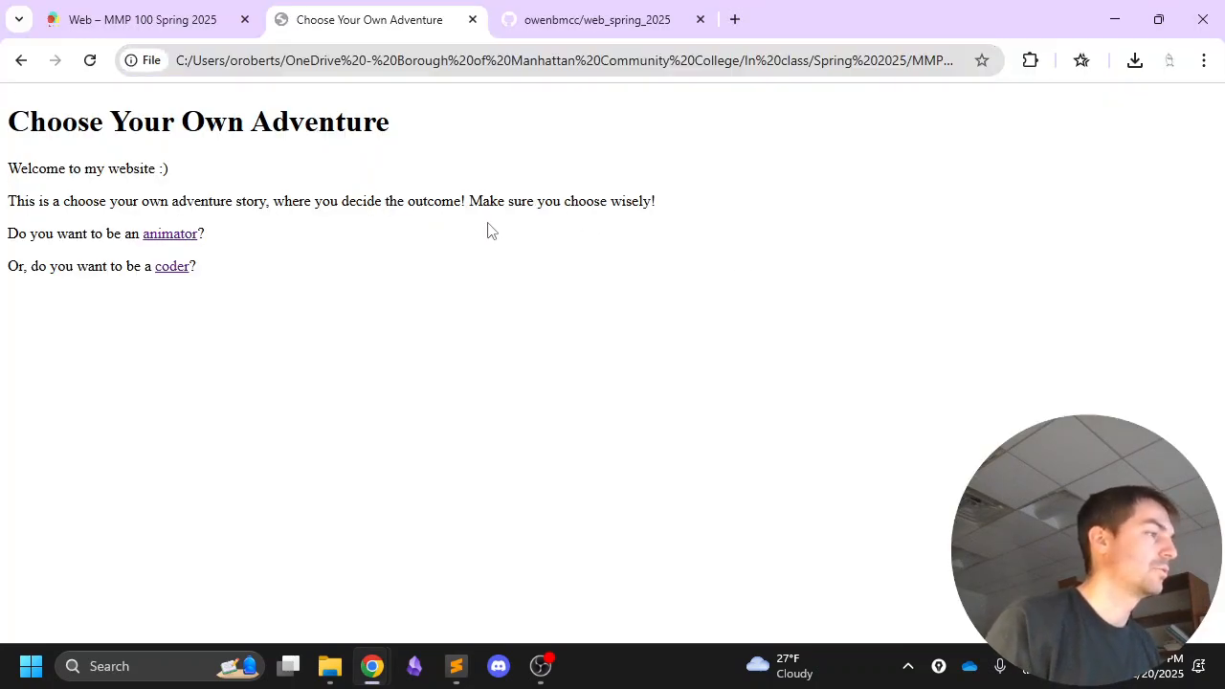
drag(463, 201, 677, 210)
click(678, 211)
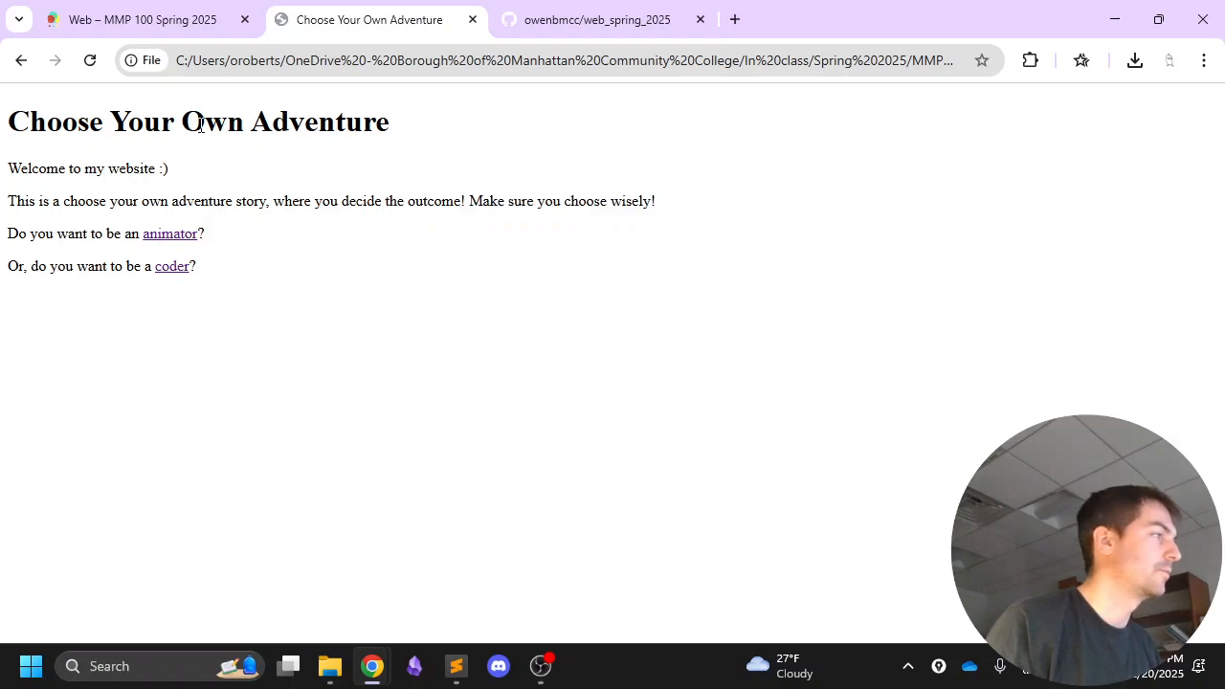
click(90, 61)
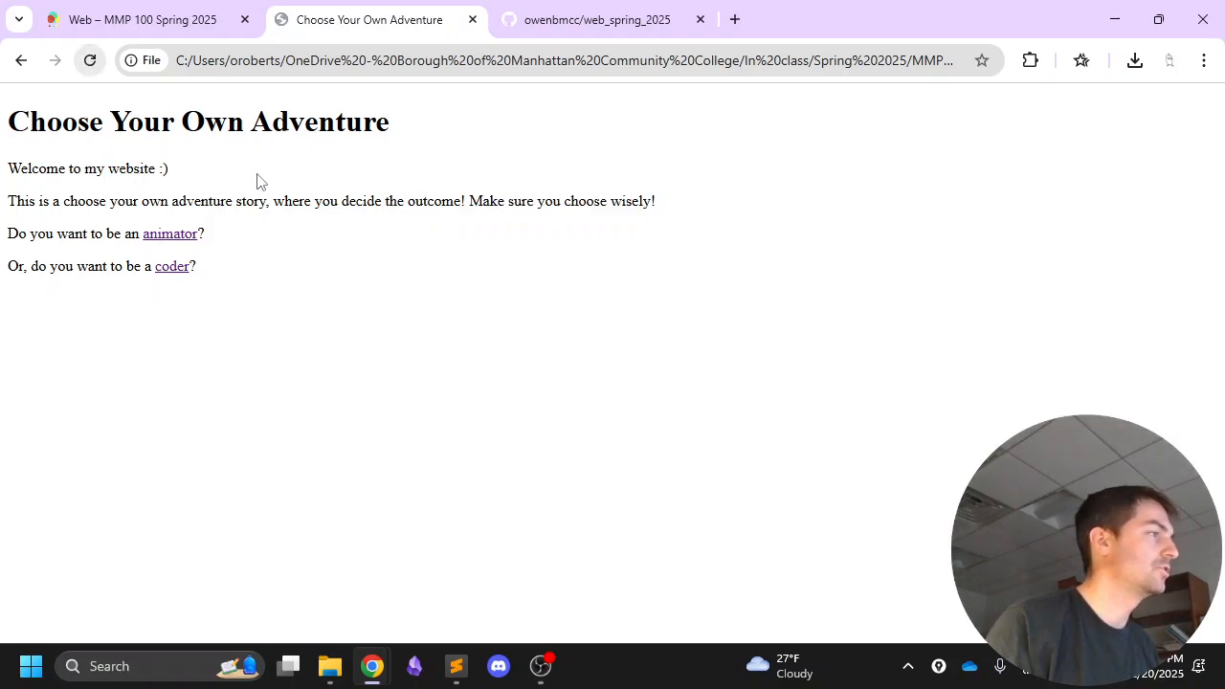
Add the edited index.html from the local Web folder to the web_spring_2025 repository's file upload
click(569, 31)
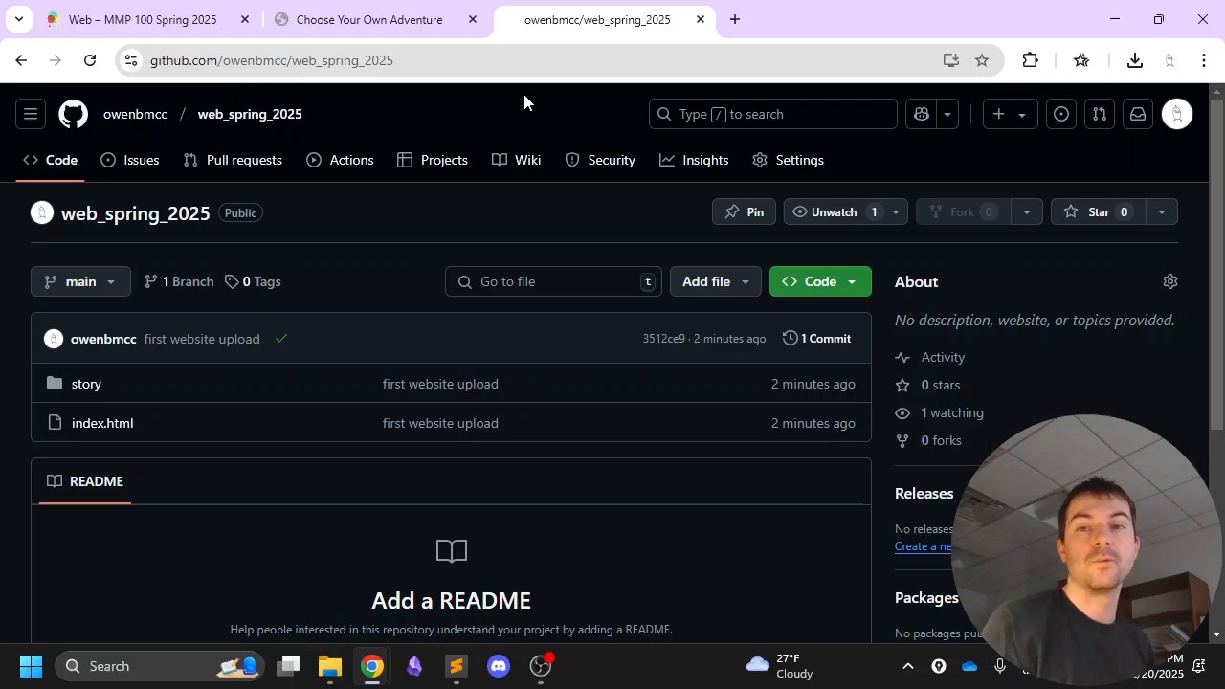
click(329, 666)
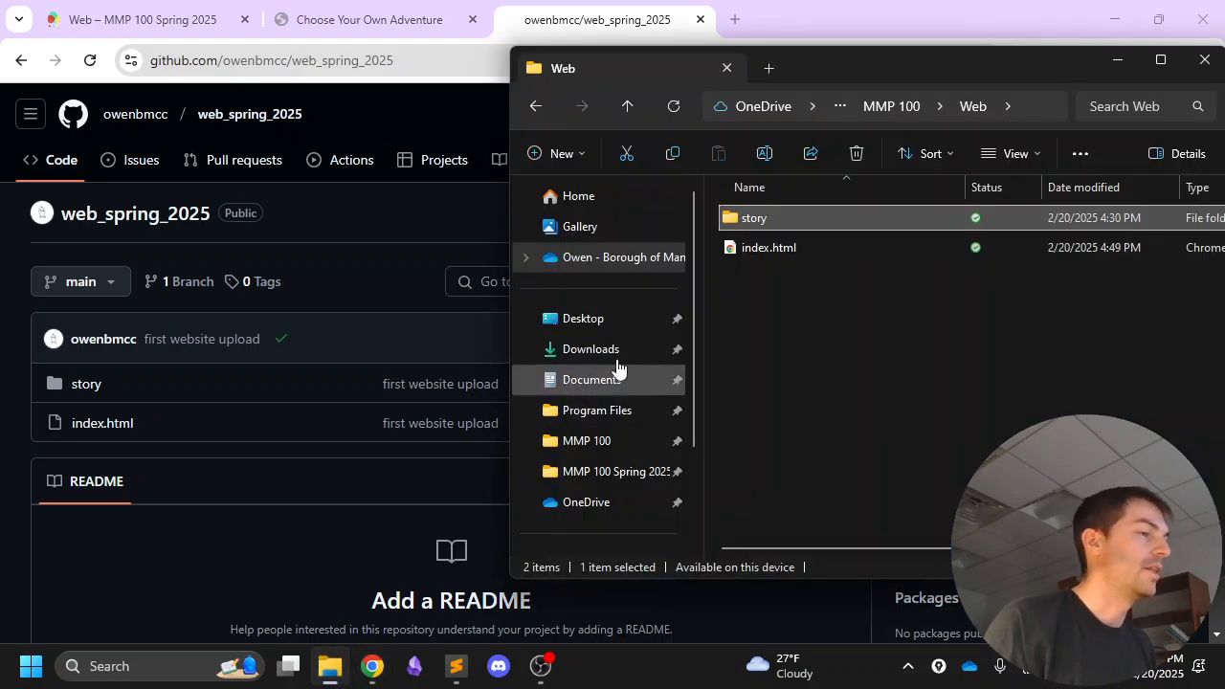
click(758, 251)
drag(762, 251, 261, 404)
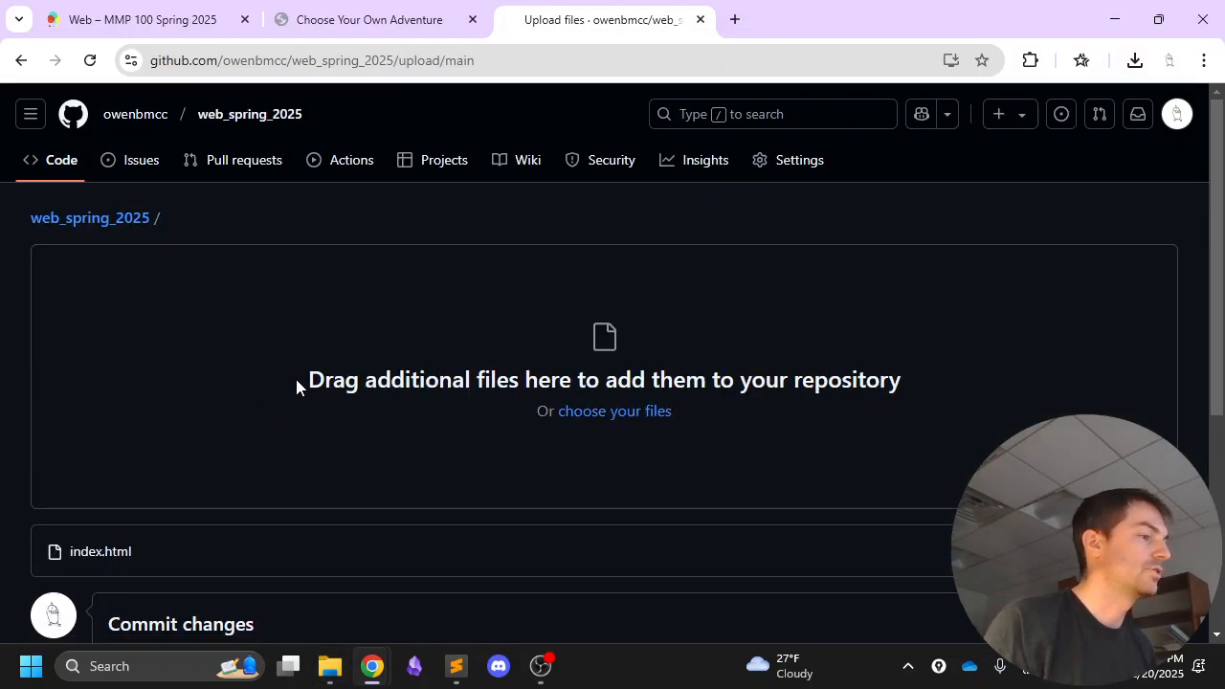
Commit the uploaded file directly to the main branch with the message "updates index.html"
scroll(296, 386, down, 3)
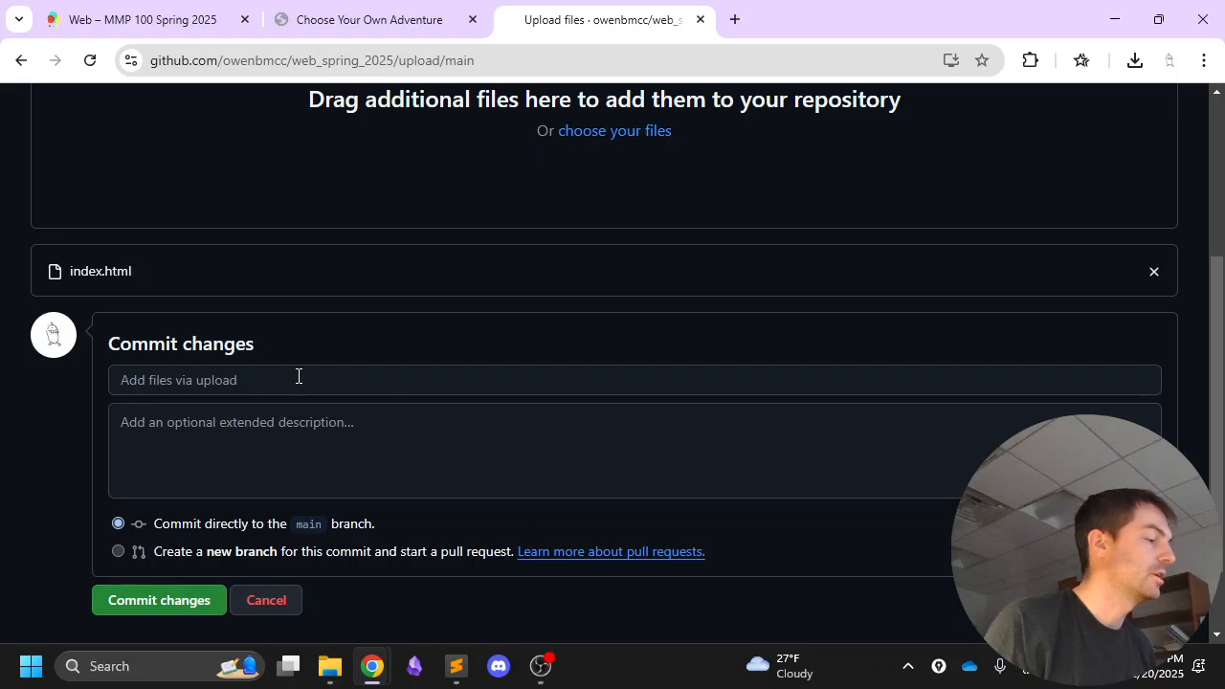
scroll(287, 362, up, 3)
scroll(287, 361, down, 3)
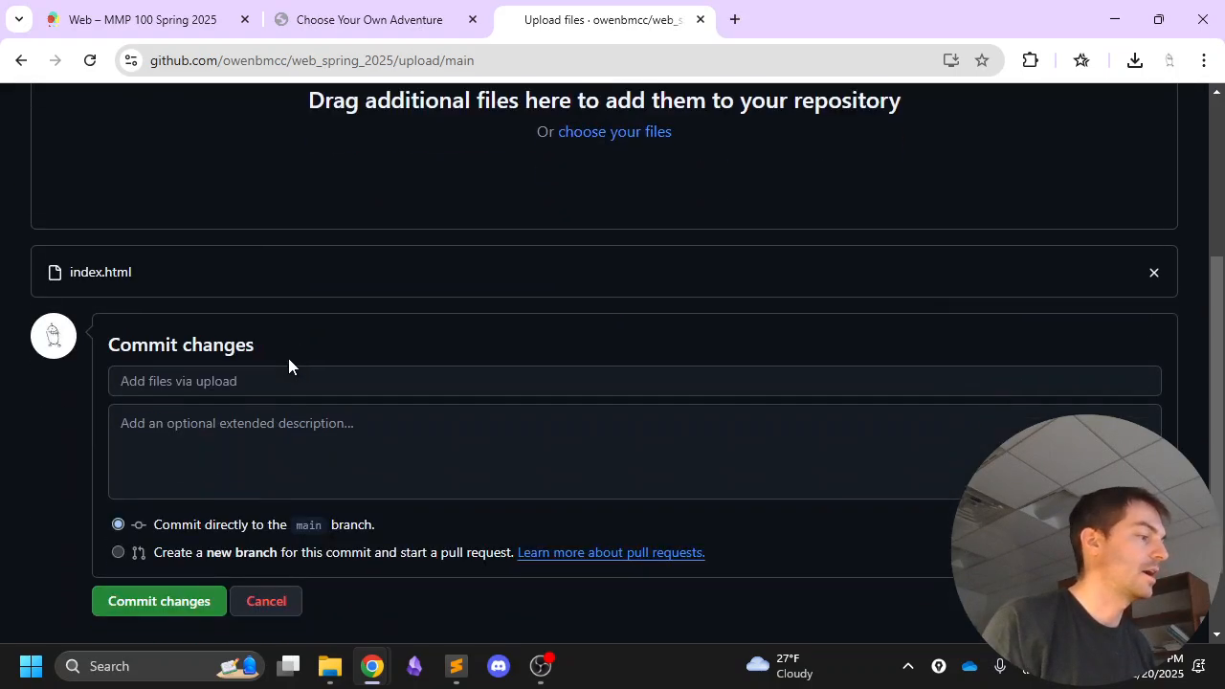
click(219, 386)
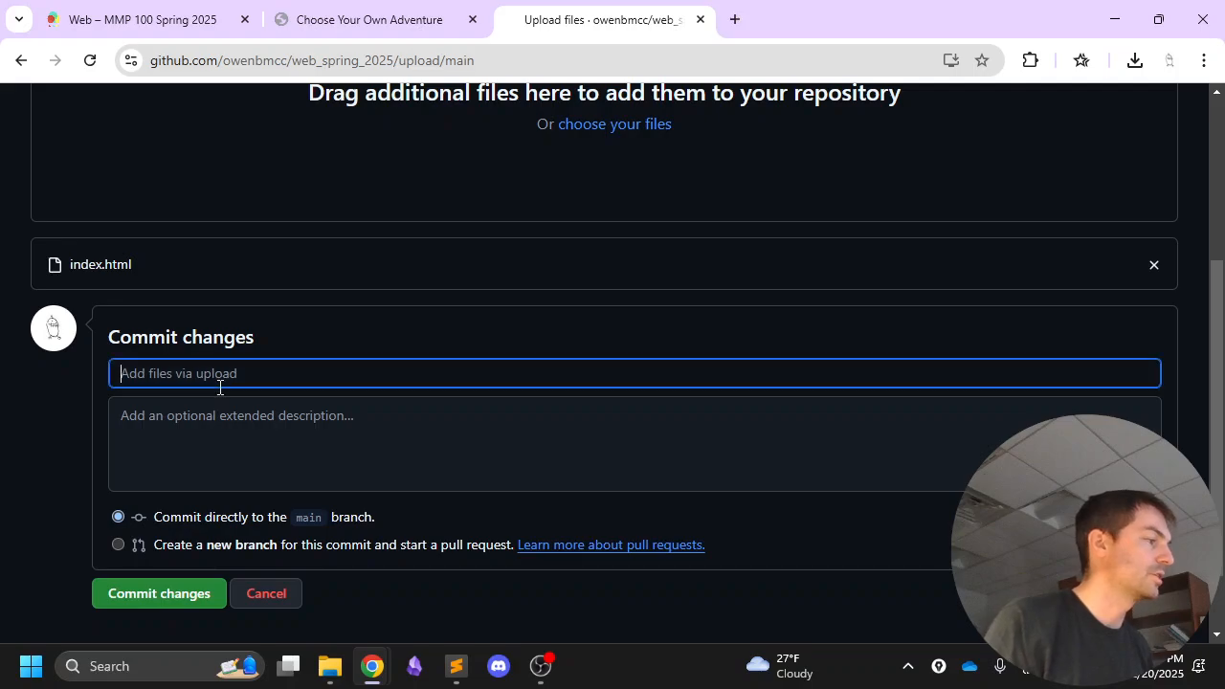
text(upds)
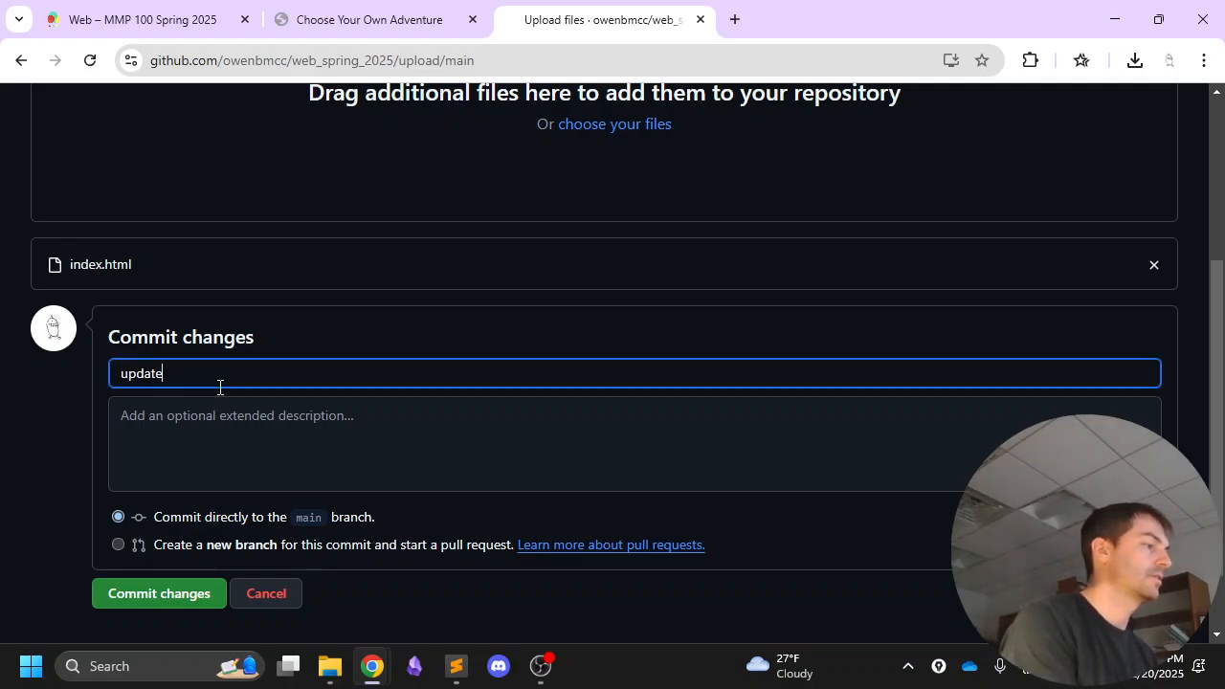
text( int)
key(BackSpace)
text(dex)
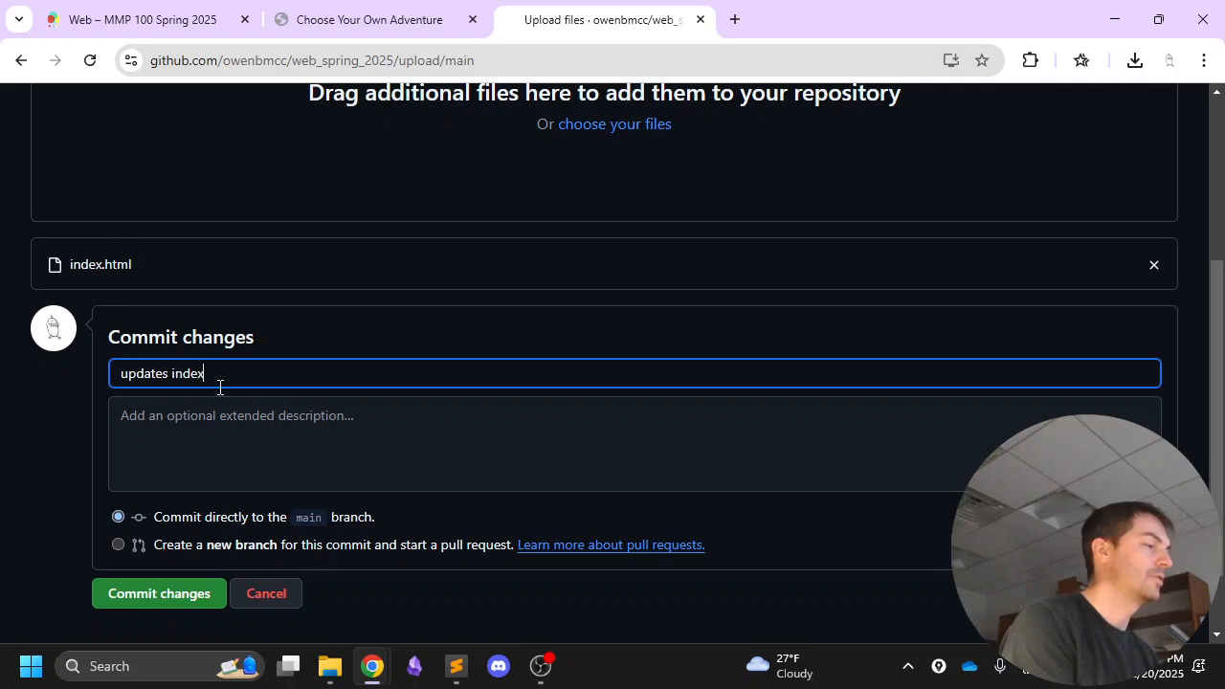
text(.html)
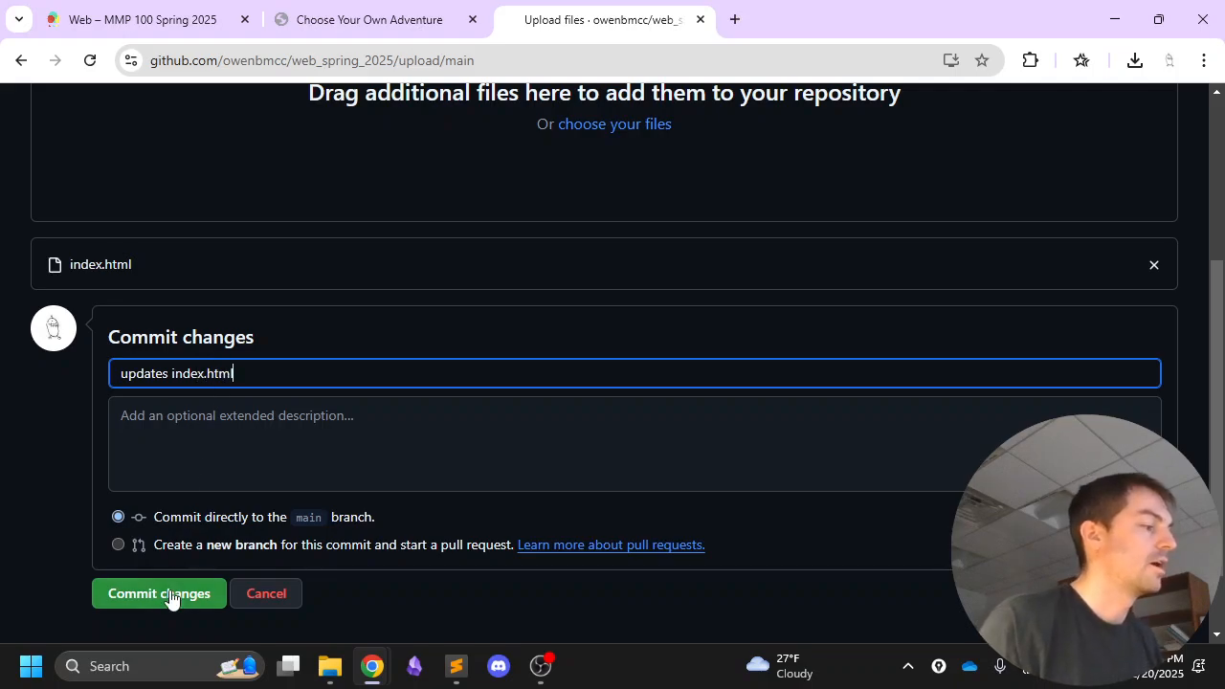
click(159, 594)
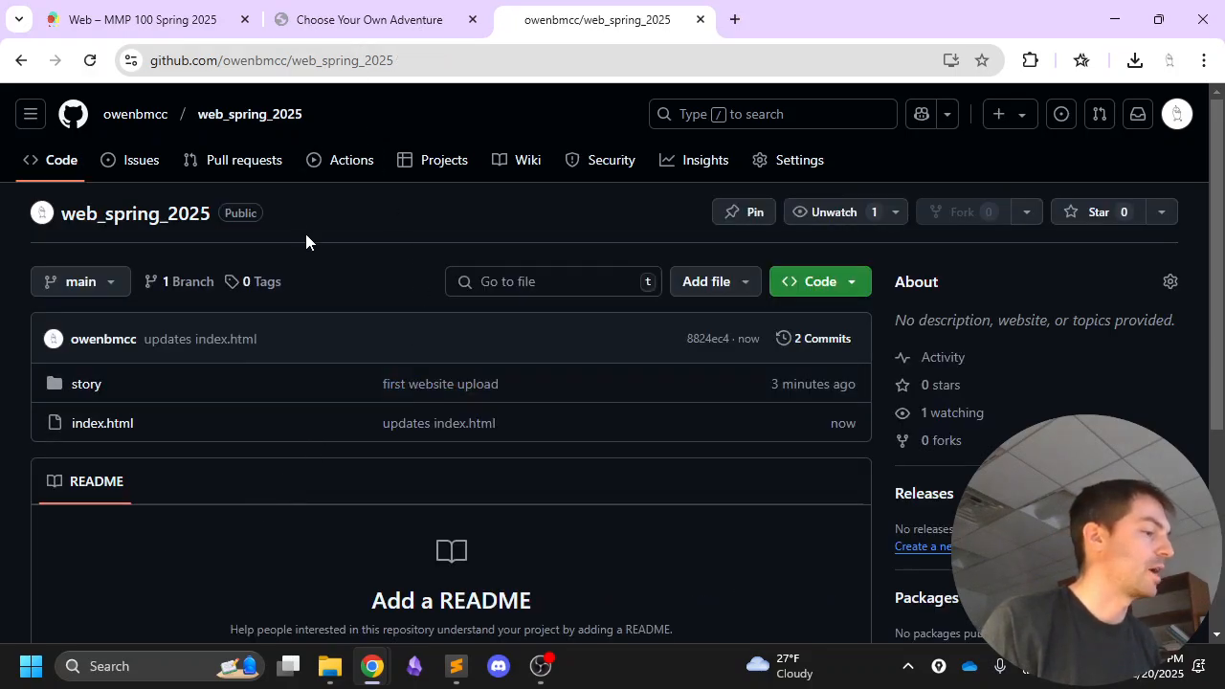
Review the repository's commit history and its pages build and deployment runs
click(806, 343)
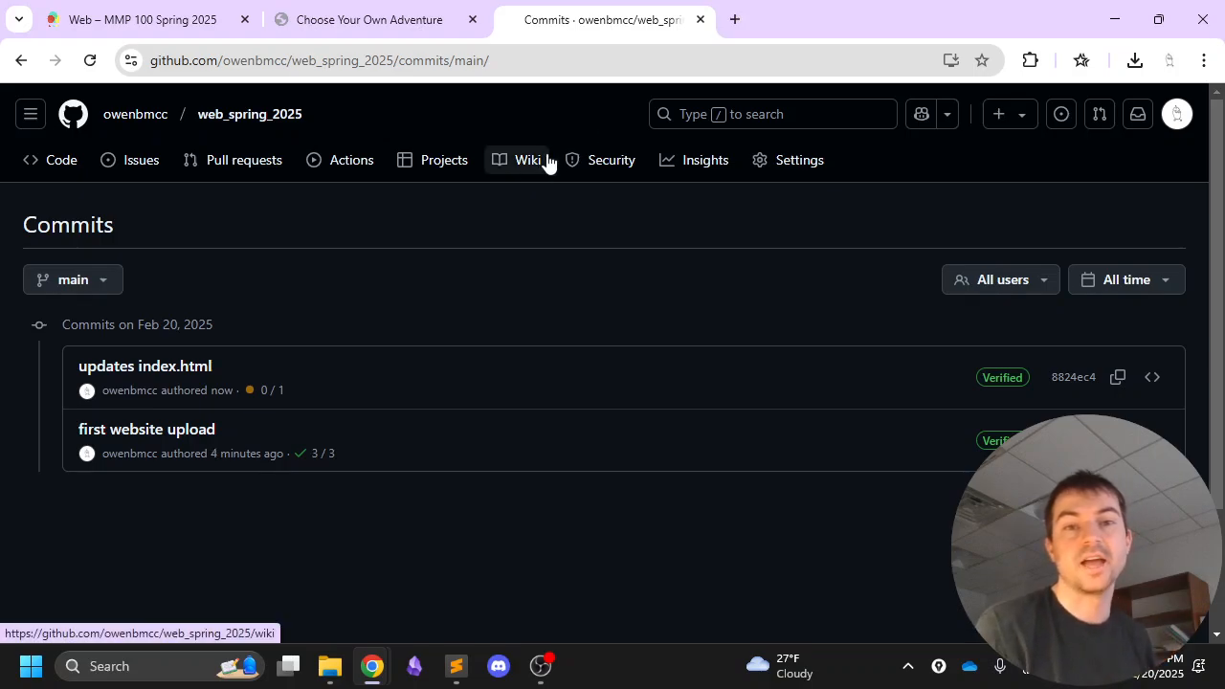
click(345, 161)
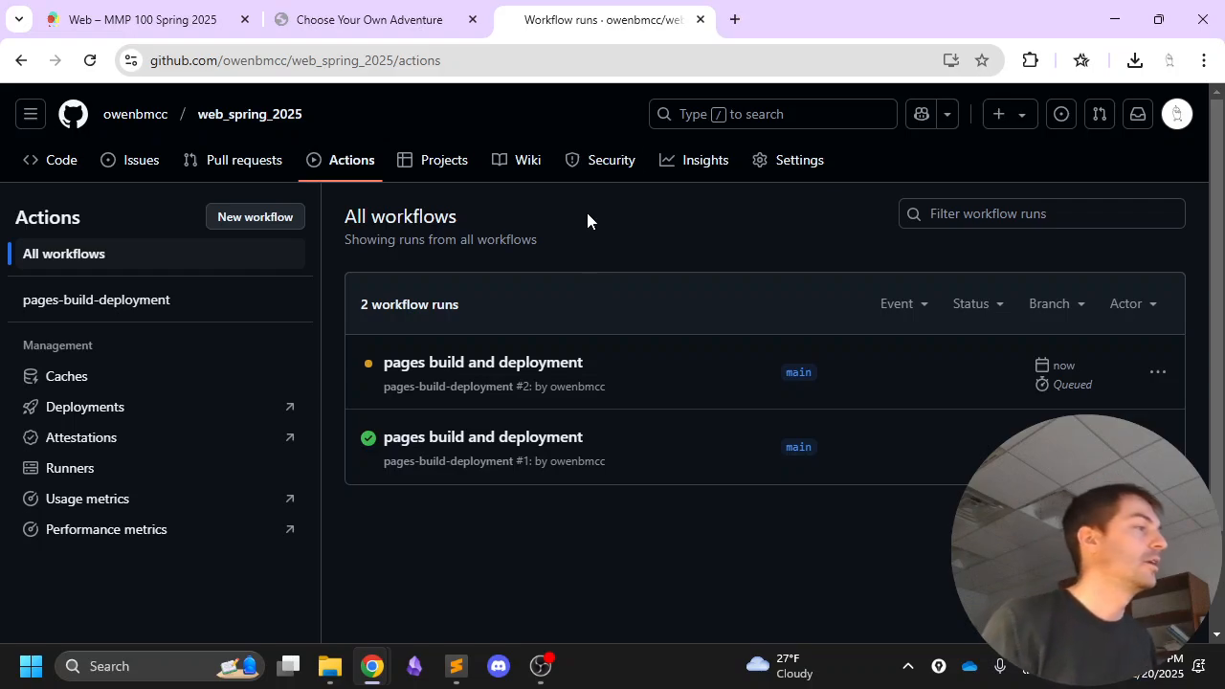
Open the Blog post 7 assignment in Brightspace and read its instructions
click(425, 19)
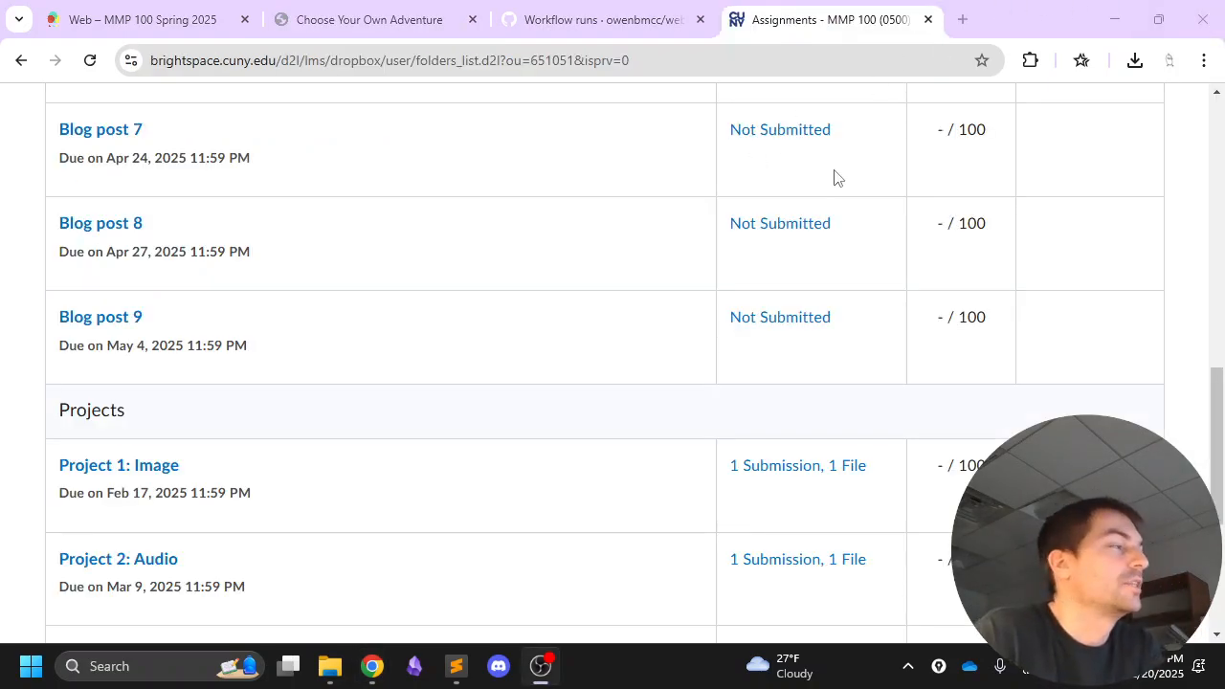
click(139, 137)
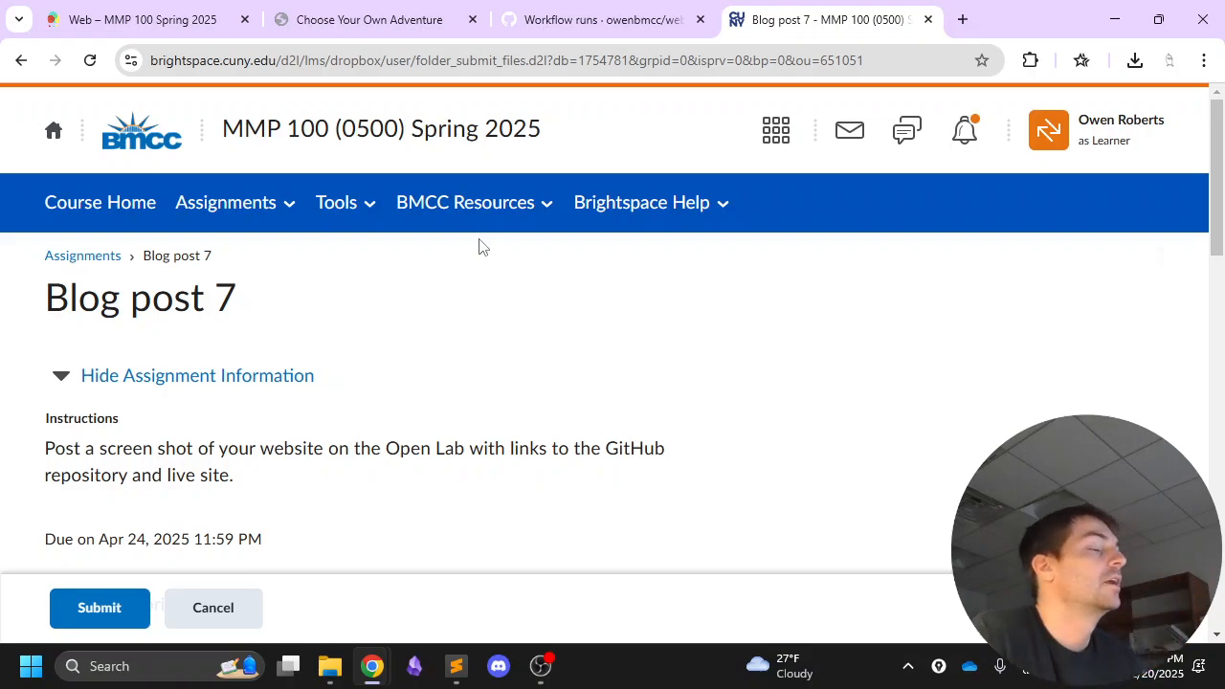
Return to the GitHub repository and open the live site through its address in the GitHub Pages settings
click(560, 19)
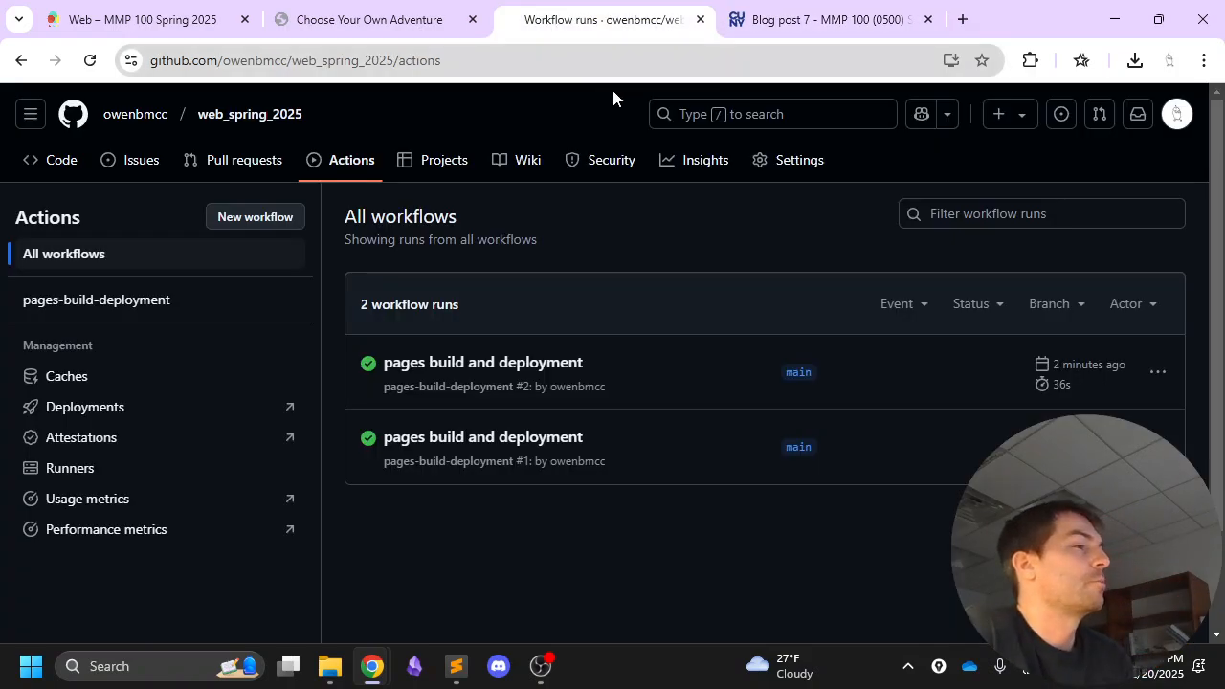
click(810, 159)
scroll(266, 353, down, 2)
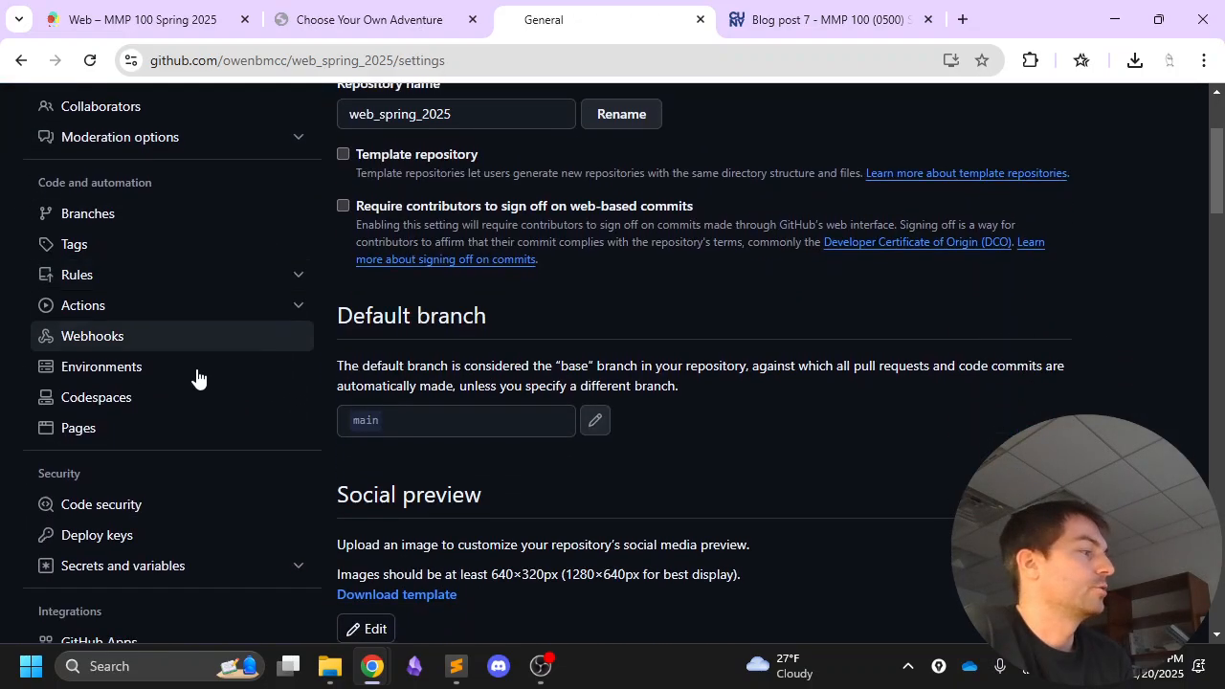
click(166, 430)
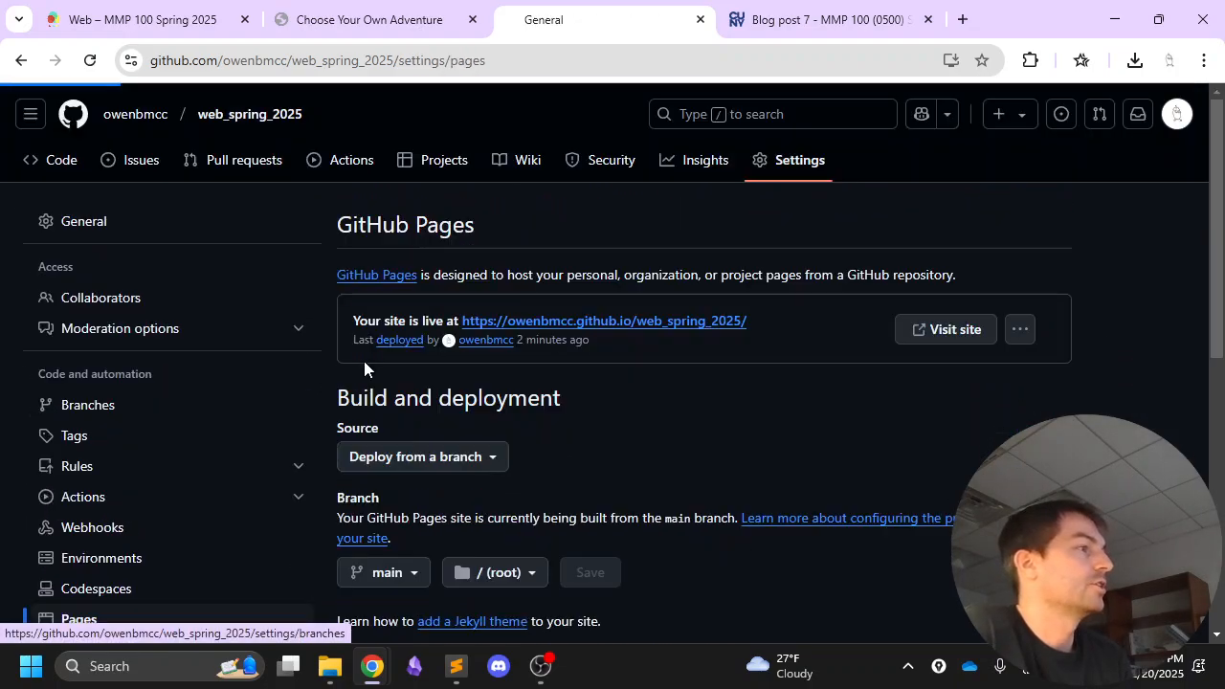
click(580, 321)
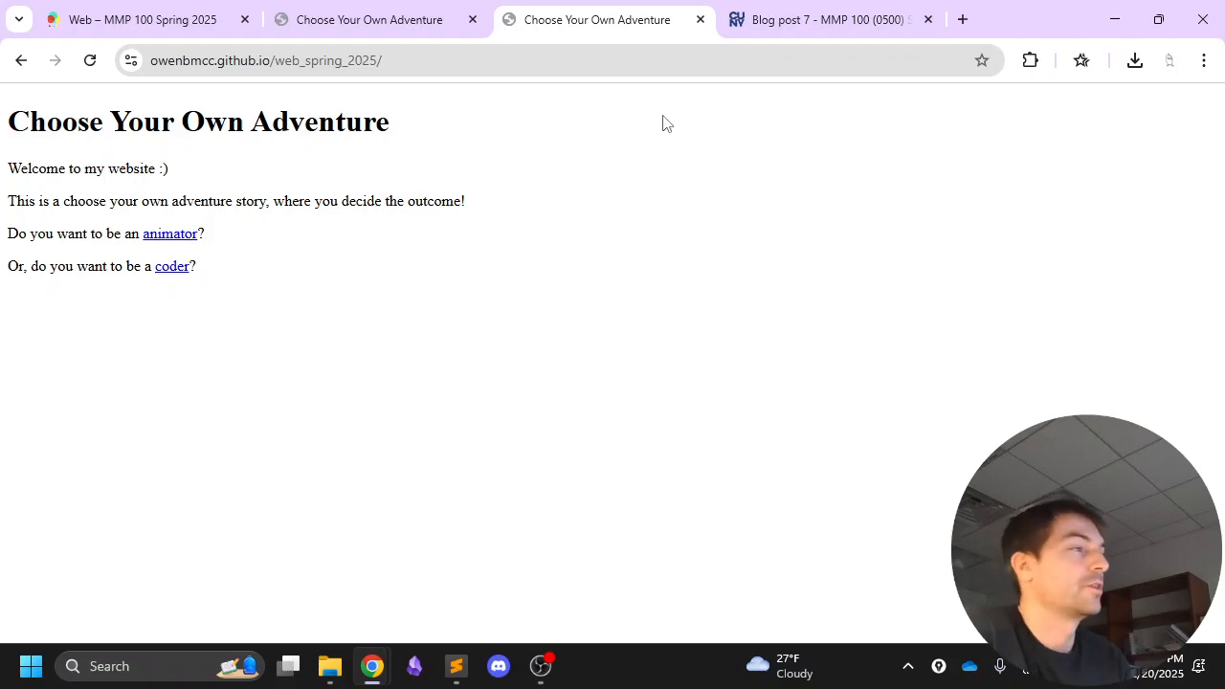
Detach the live site into its own browser window, shrink it around the page content, and place it over the assignment page
drag(603, 20, 1008, 58)
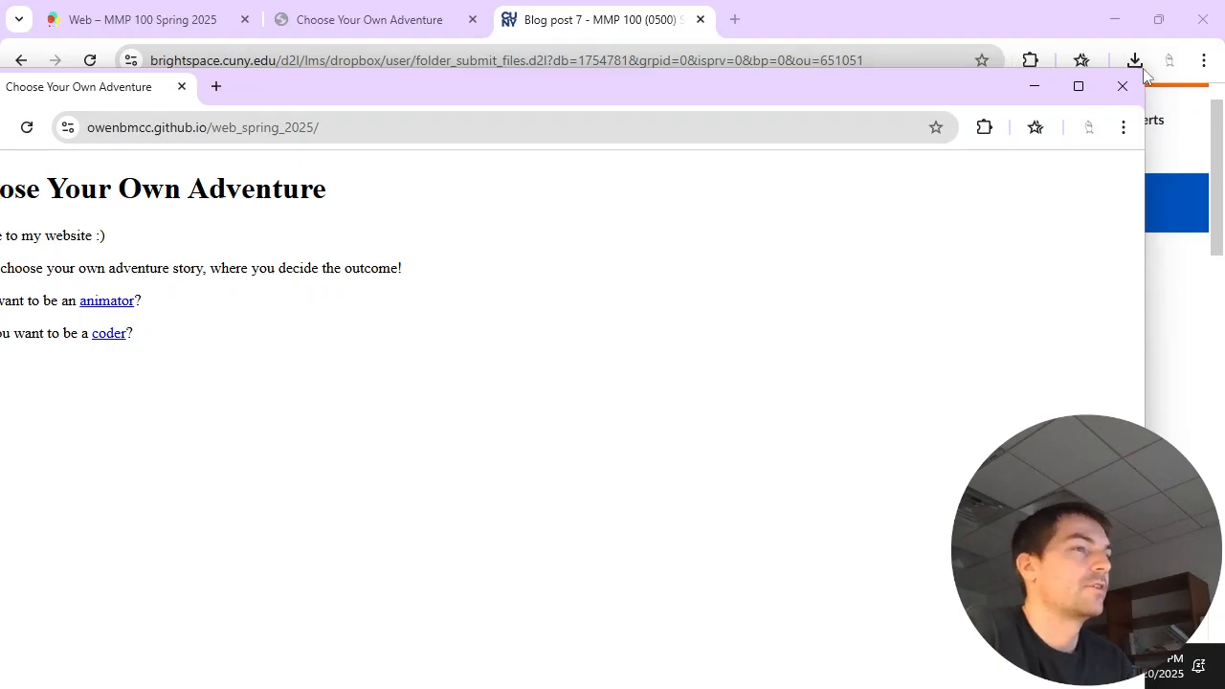
drag(1145, 72, 793, 116)
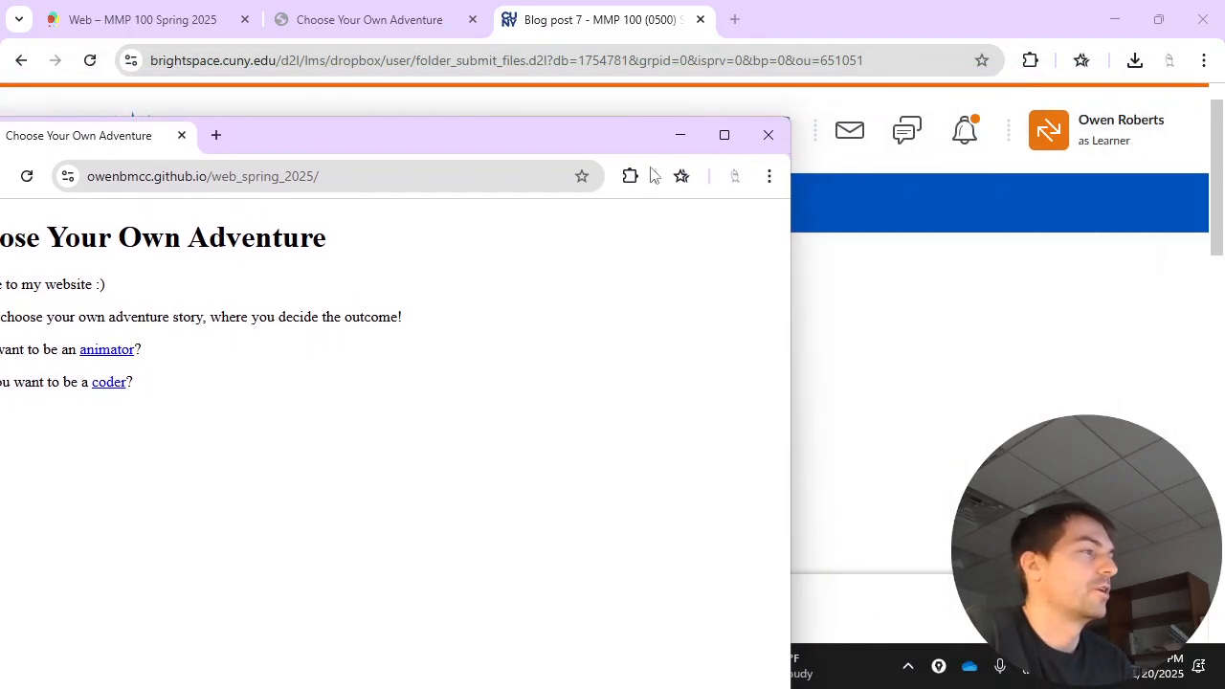
drag(596, 144, 931, 62)
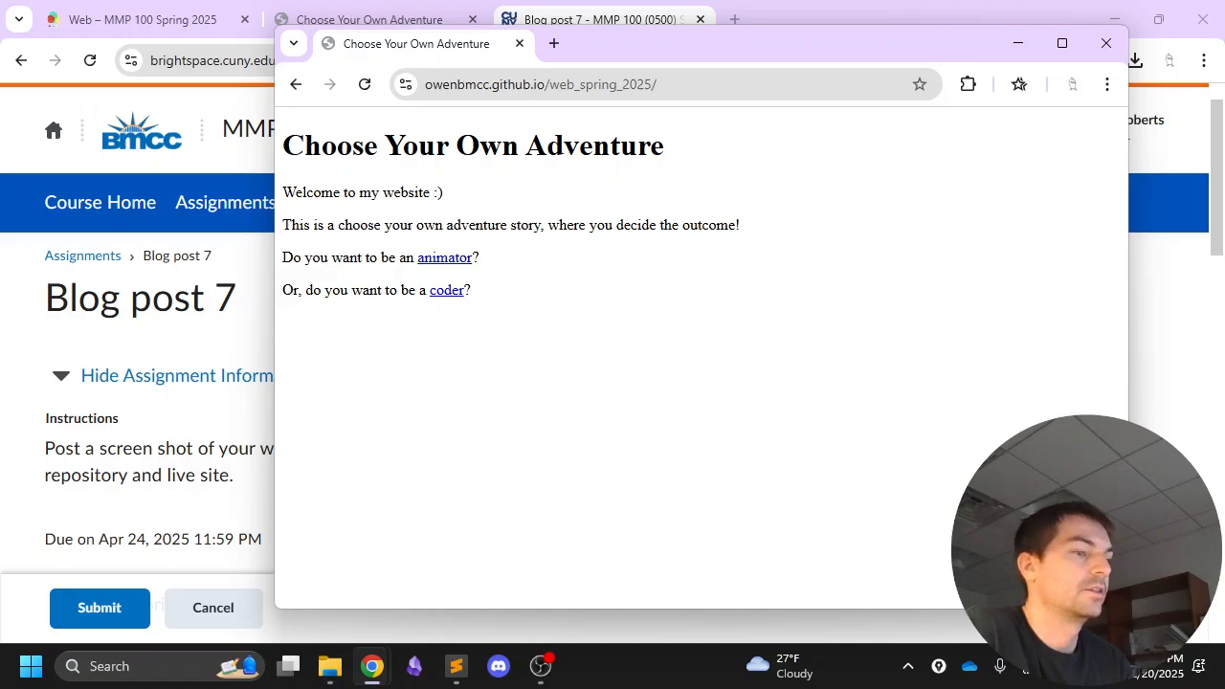
drag(1128, 609, 947, 456)
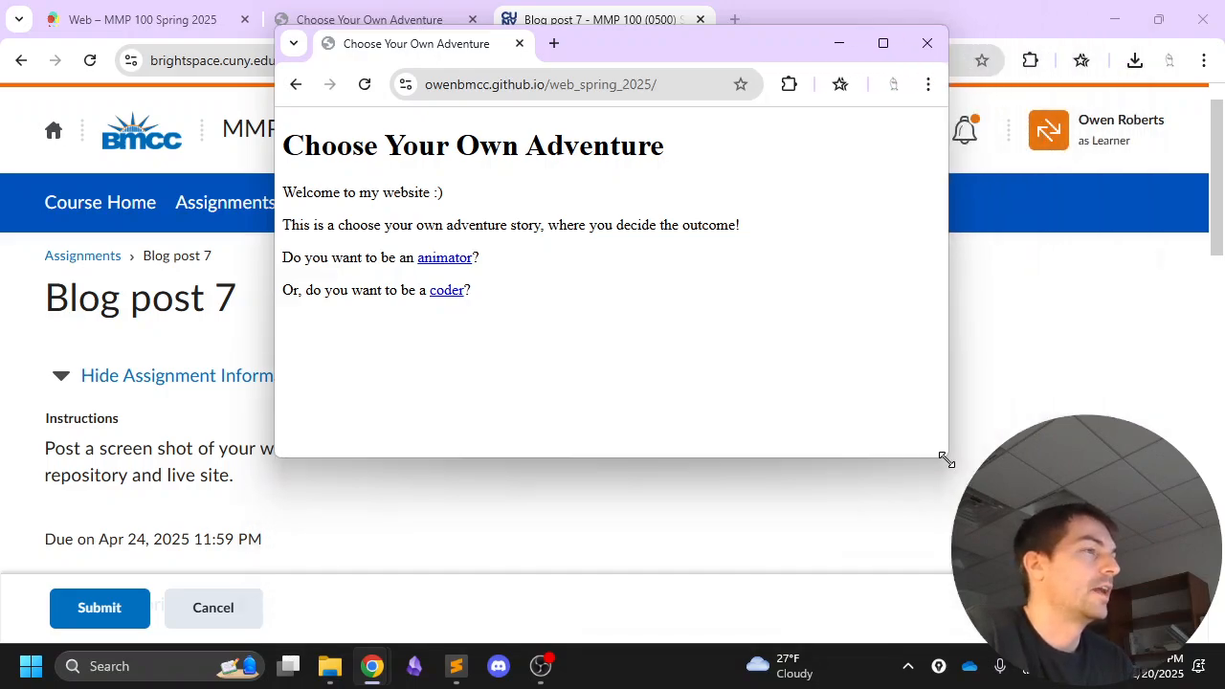
drag(756, 53, 789, 137)
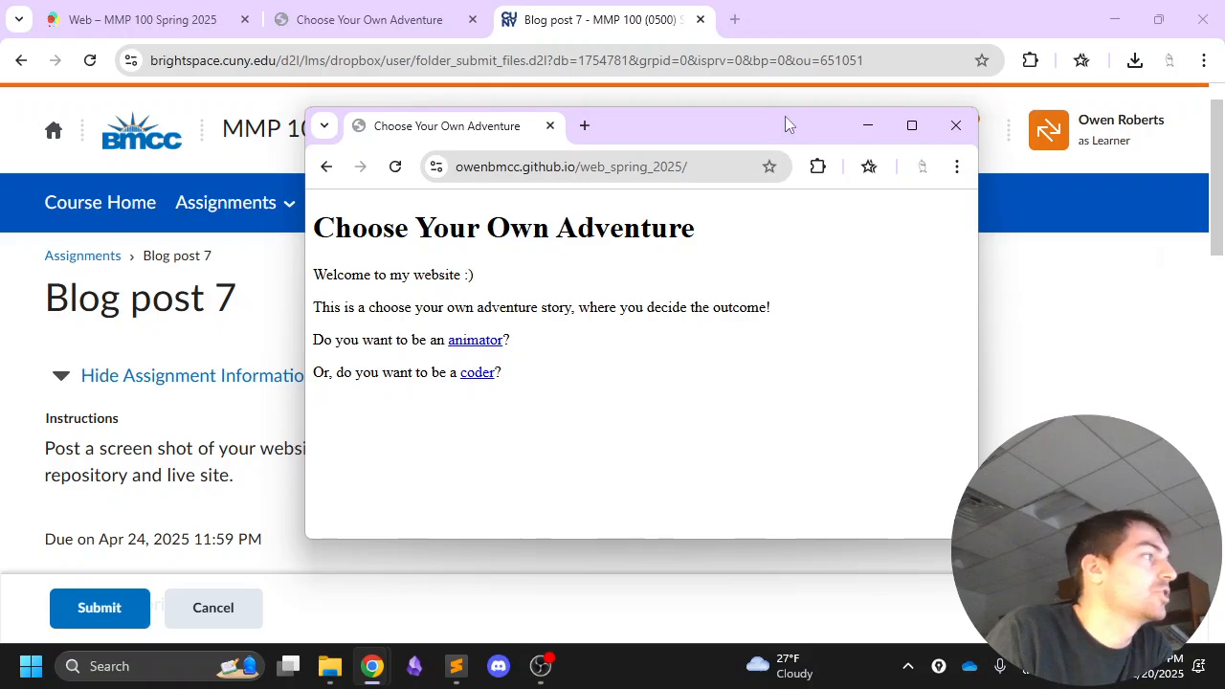
Check the OpenLab Web page and the Blog post 7 assignment, and bring the live site's window back to the front
click(187, 32)
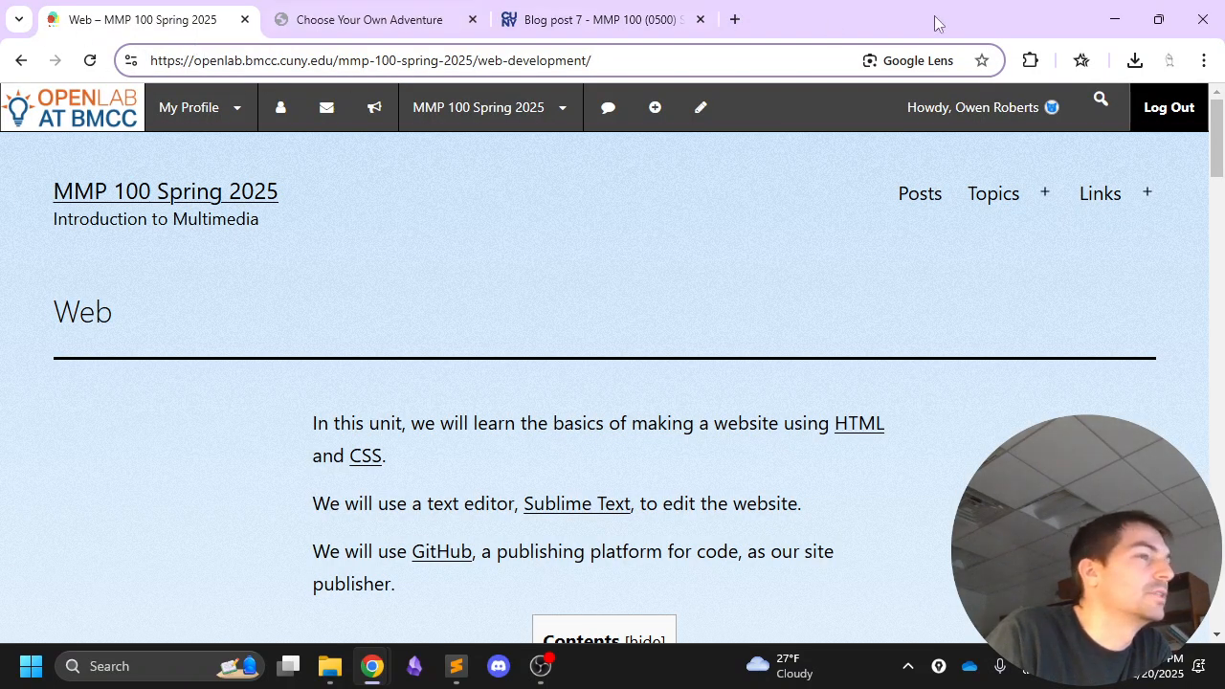
click(571, 27)
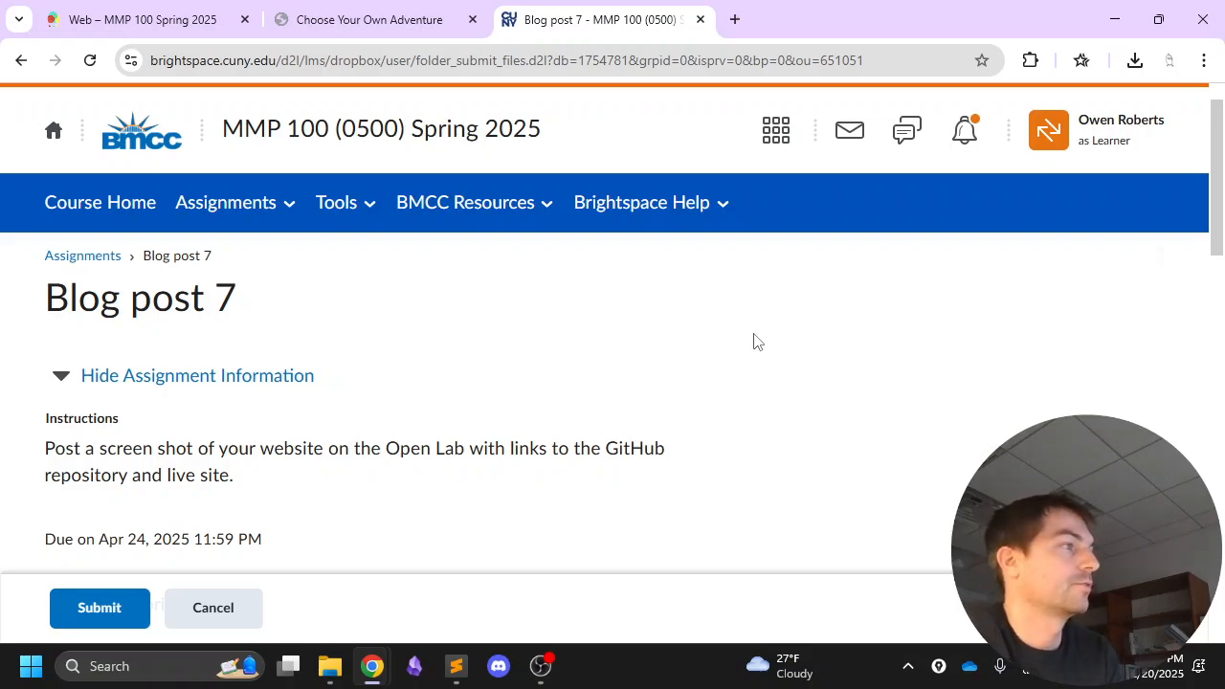
mouse_move(373, 666)
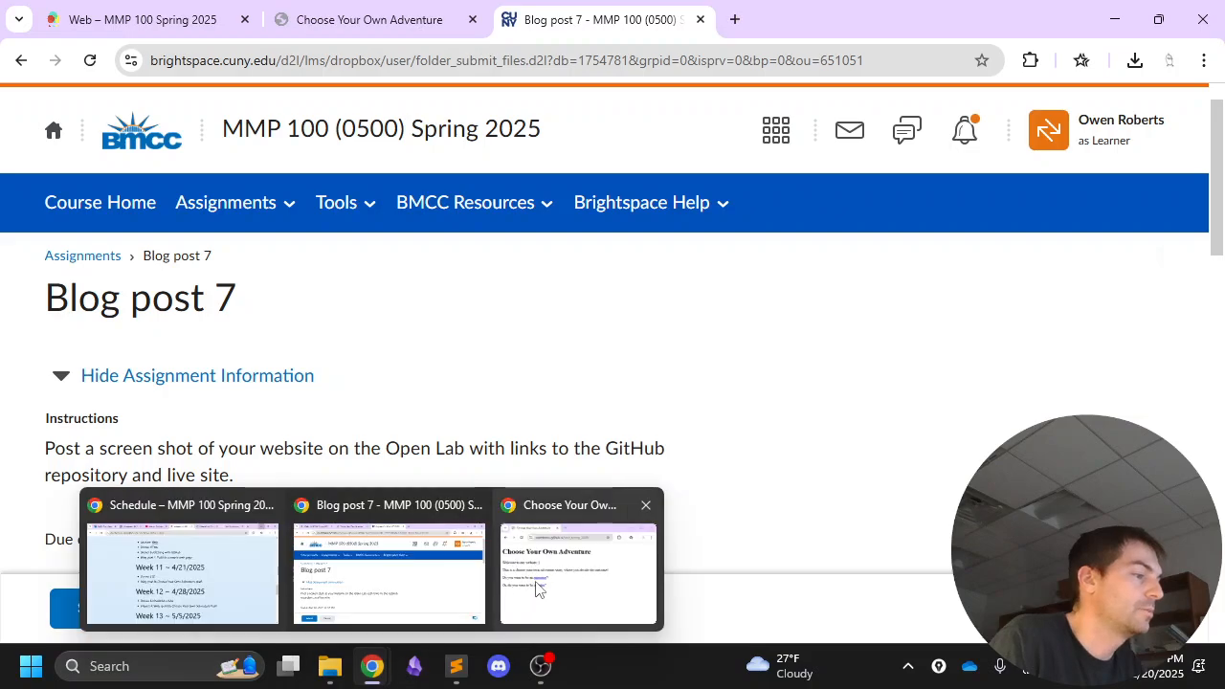
click(537, 588)
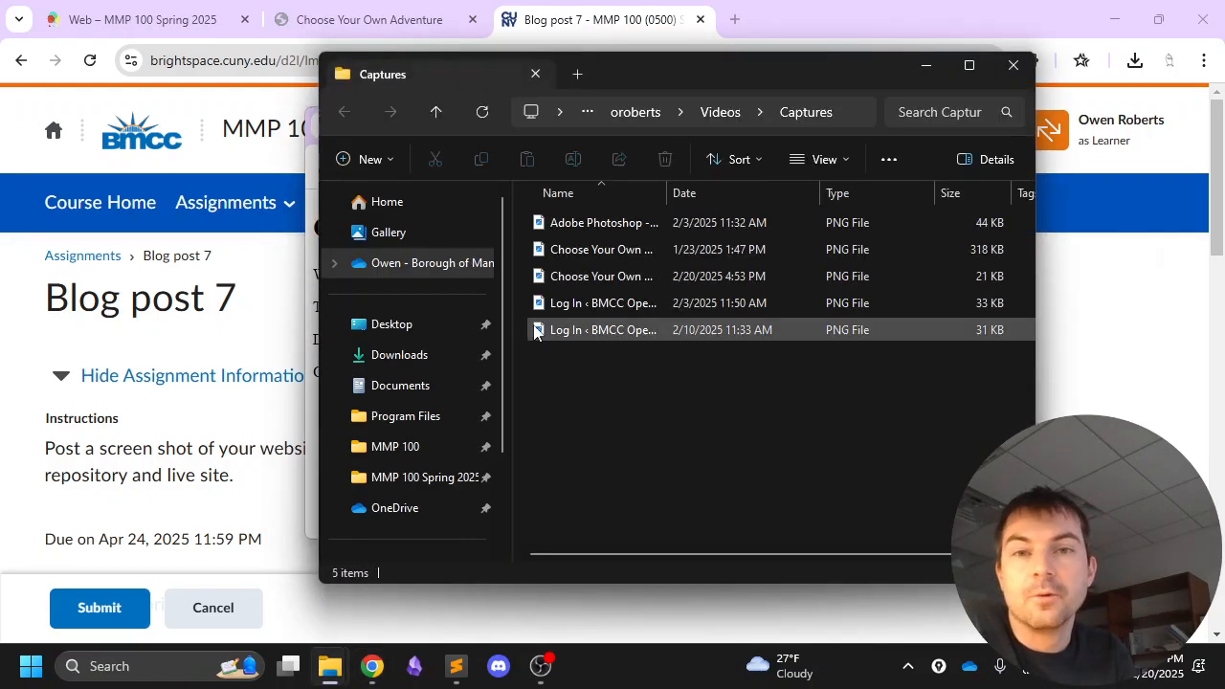
Find the Choose Your Own Adventure screenshot dated 2/20/2025 4:53 PM in the Captures folder, view it, and close the image viewer
click(586, 335)
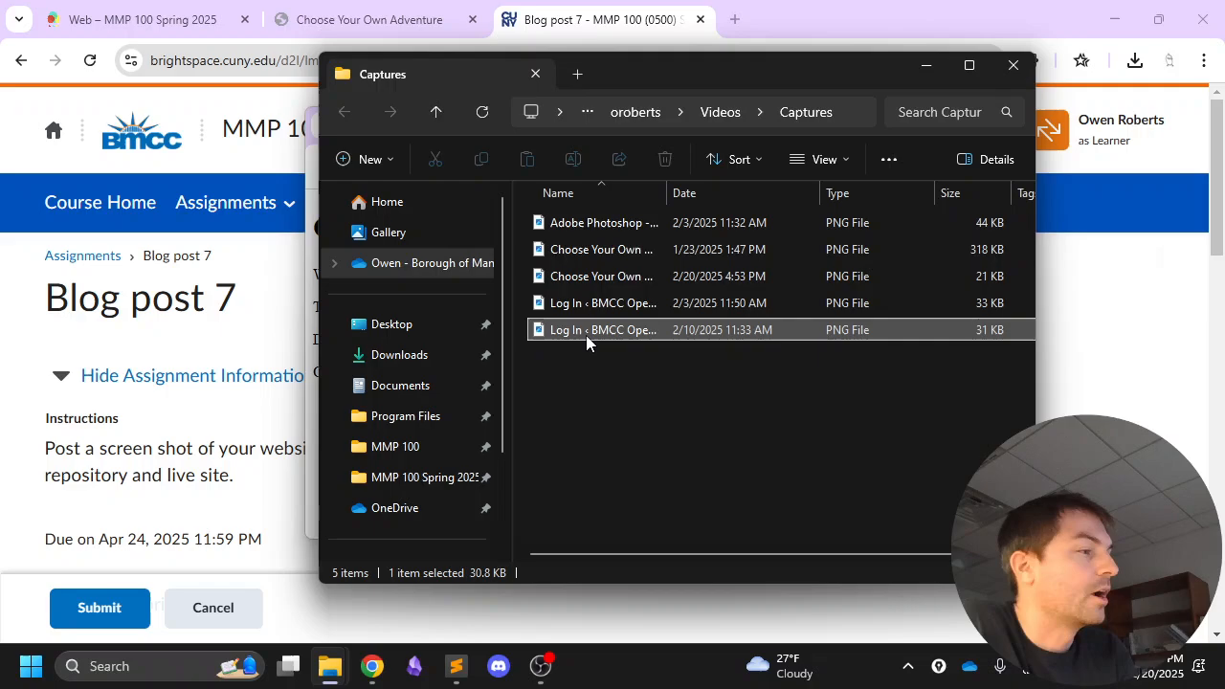
click(627, 254)
click(621, 279)
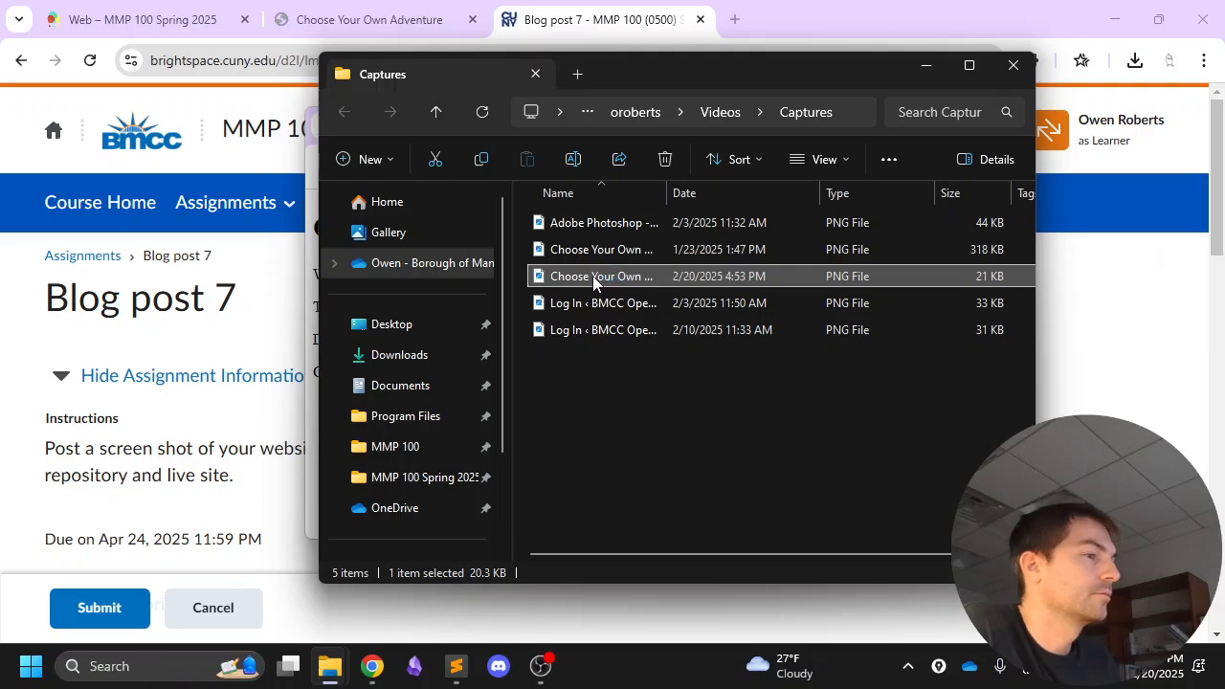
double_click(547, 278)
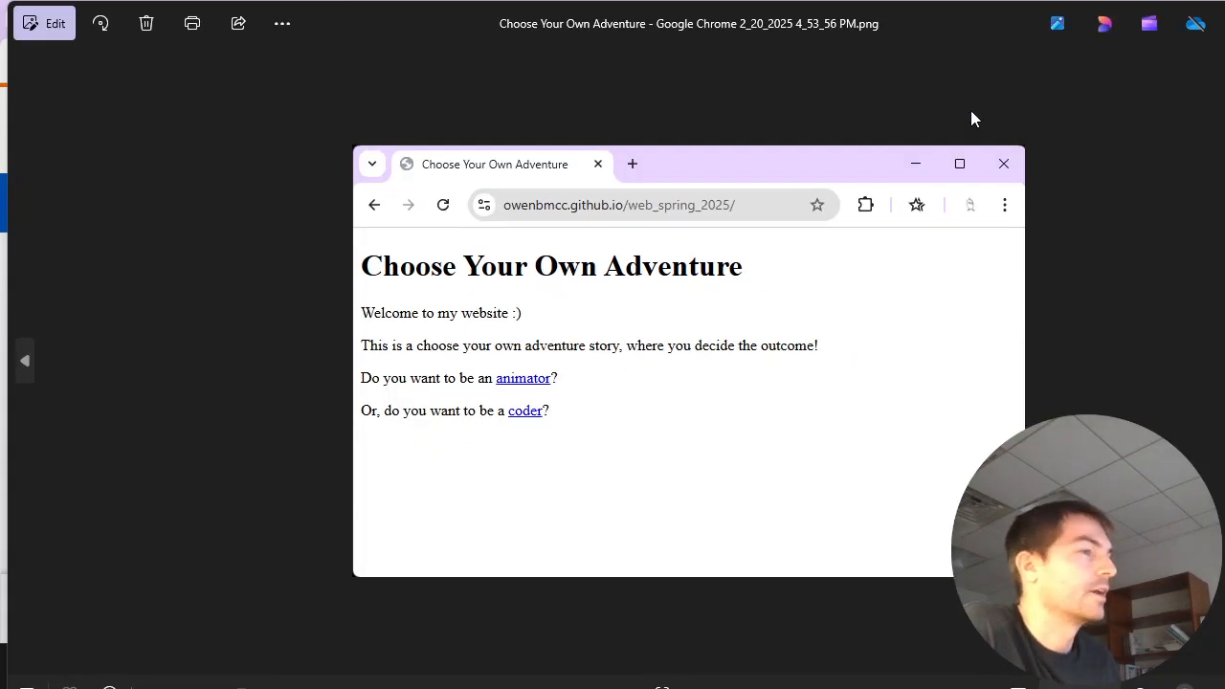
double_click(952, 28)
click(1150, 132)
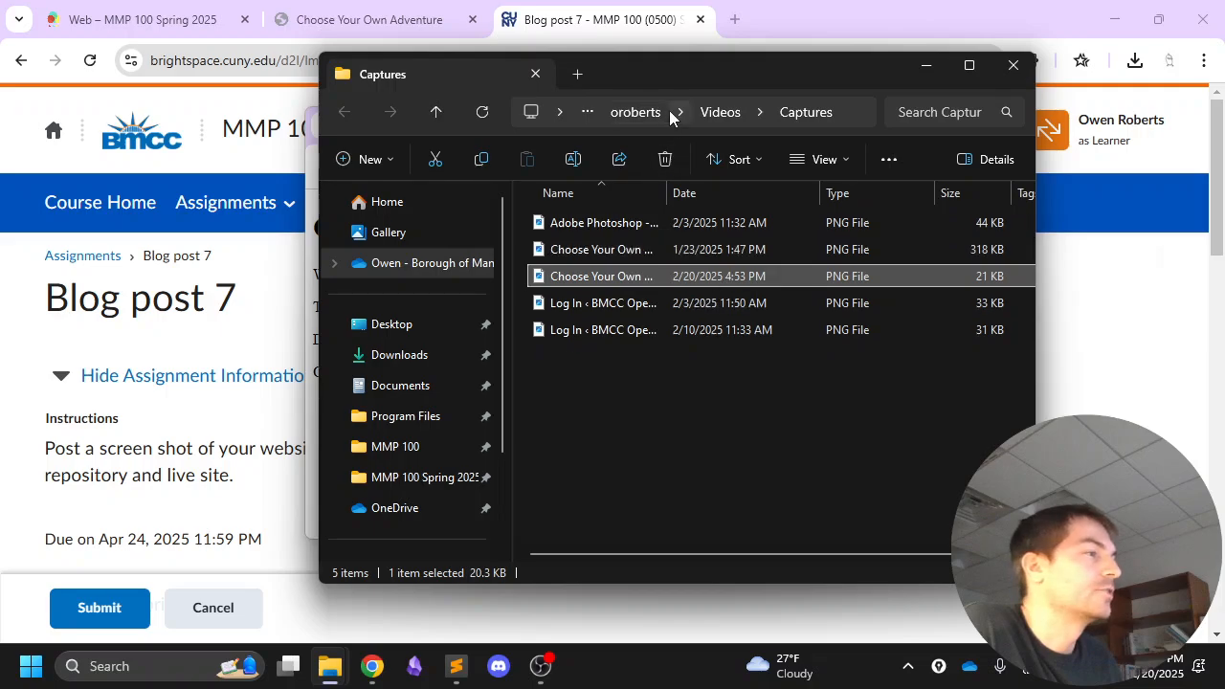
Move the Captures window aside, merge the live site's window back into the main browser window, and bring the Captures folder to the front
drag(697, 76, 892, 111)
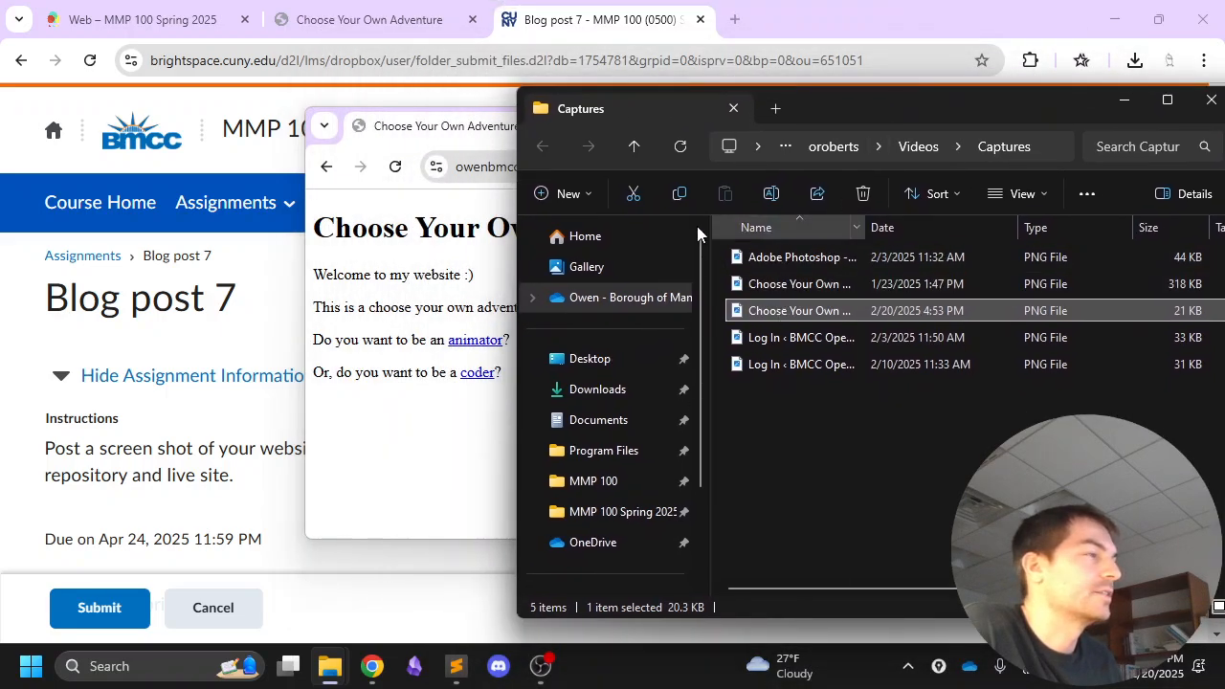
click(446, 134)
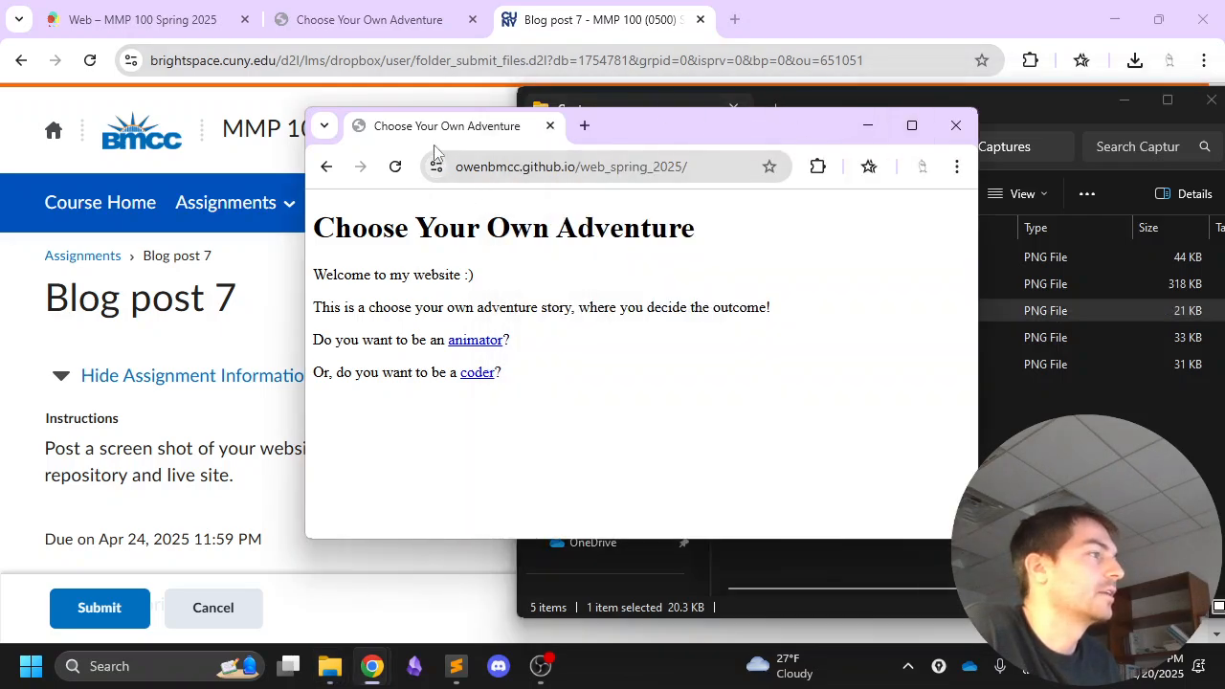
drag(433, 144, 500, 51)
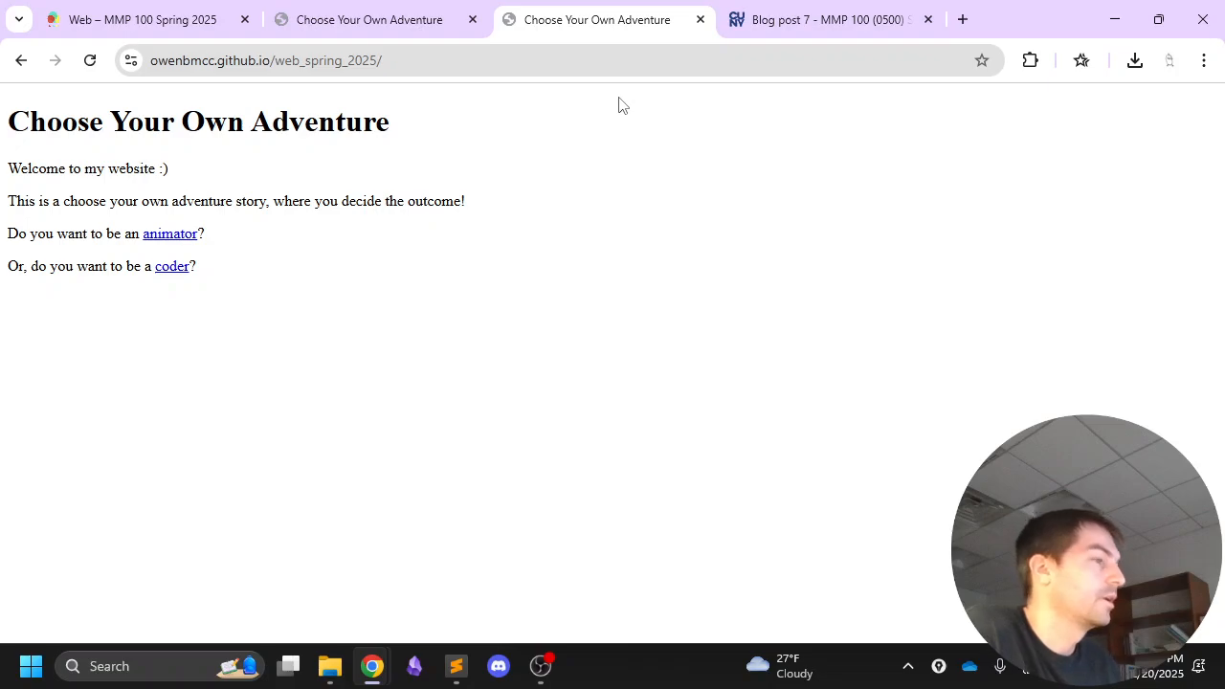
key(alt+Tab)
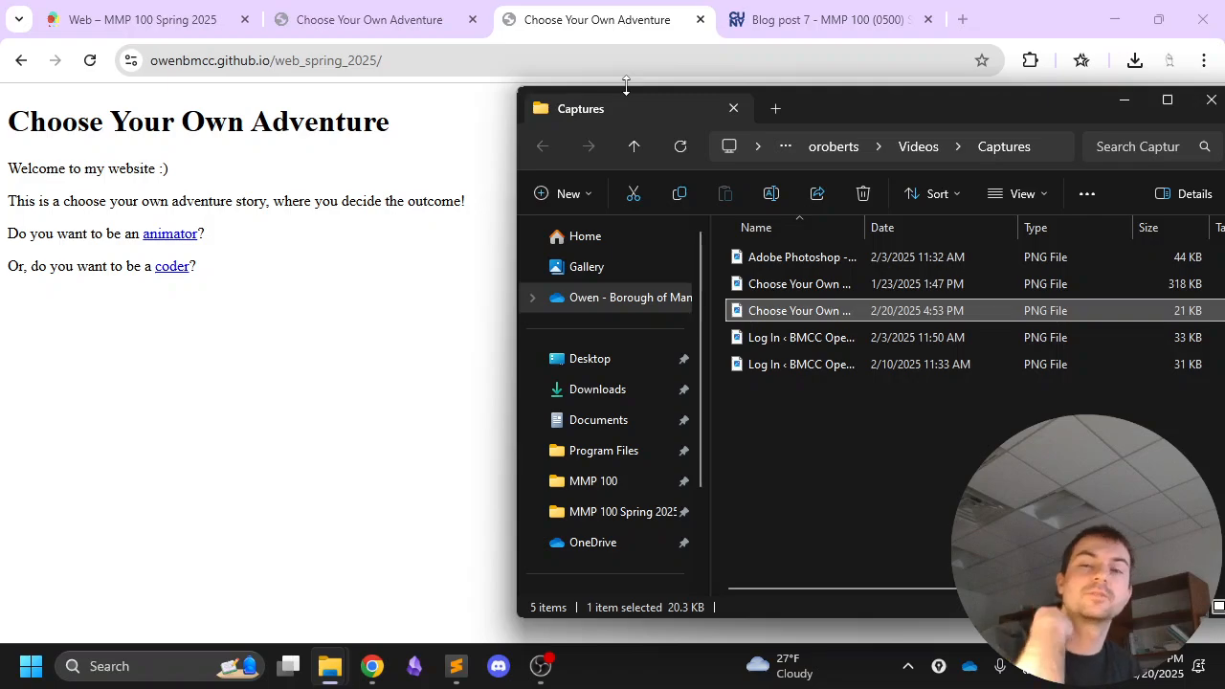
Start a new post on the MMP 100 Spring 2025 OpenLab site and bring its category list into view
click(164, 24)
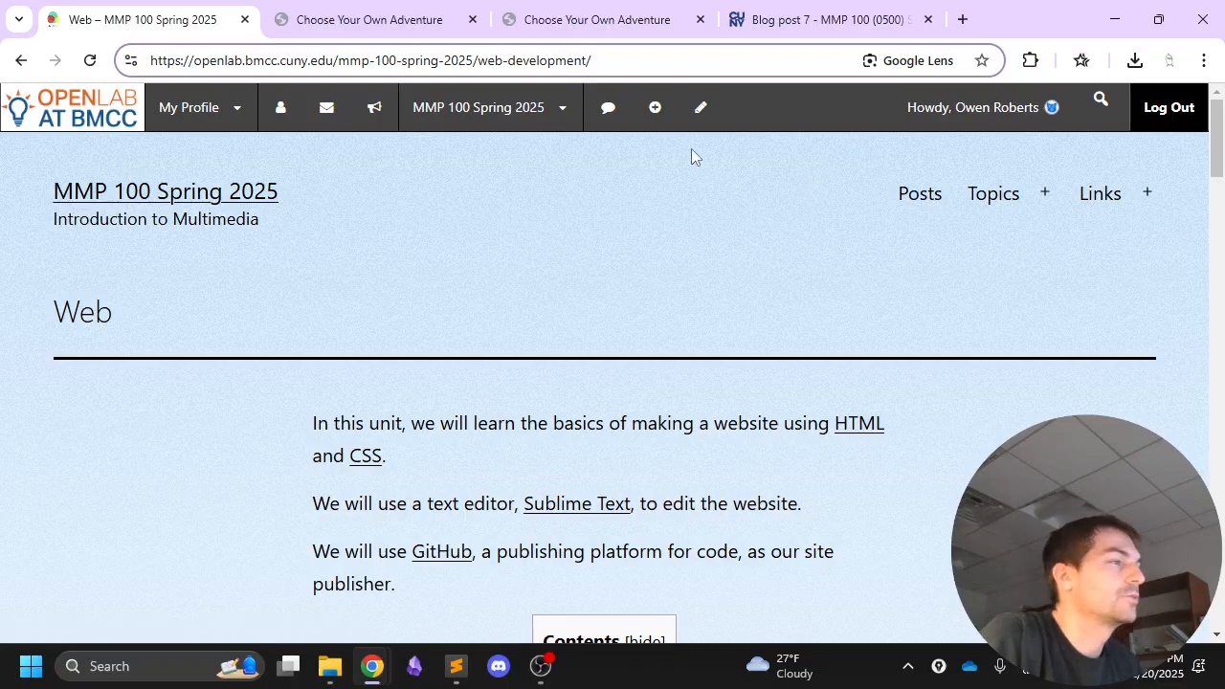
click(659, 121)
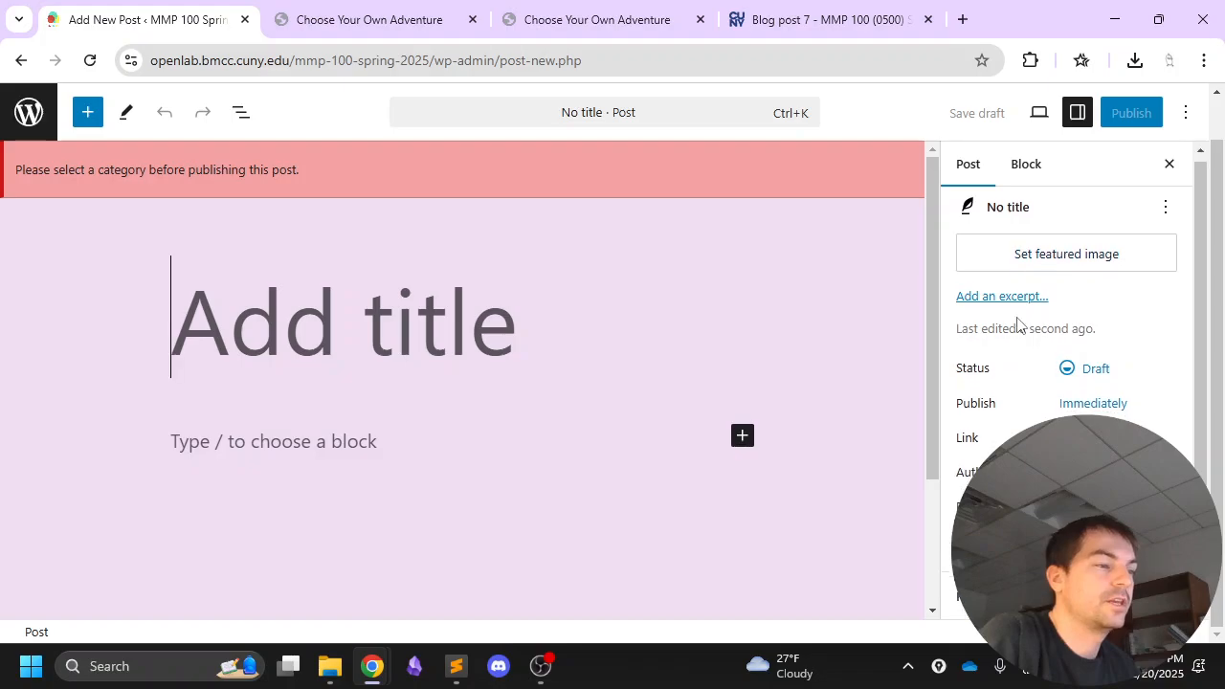
scroll(1018, 325, down, 2)
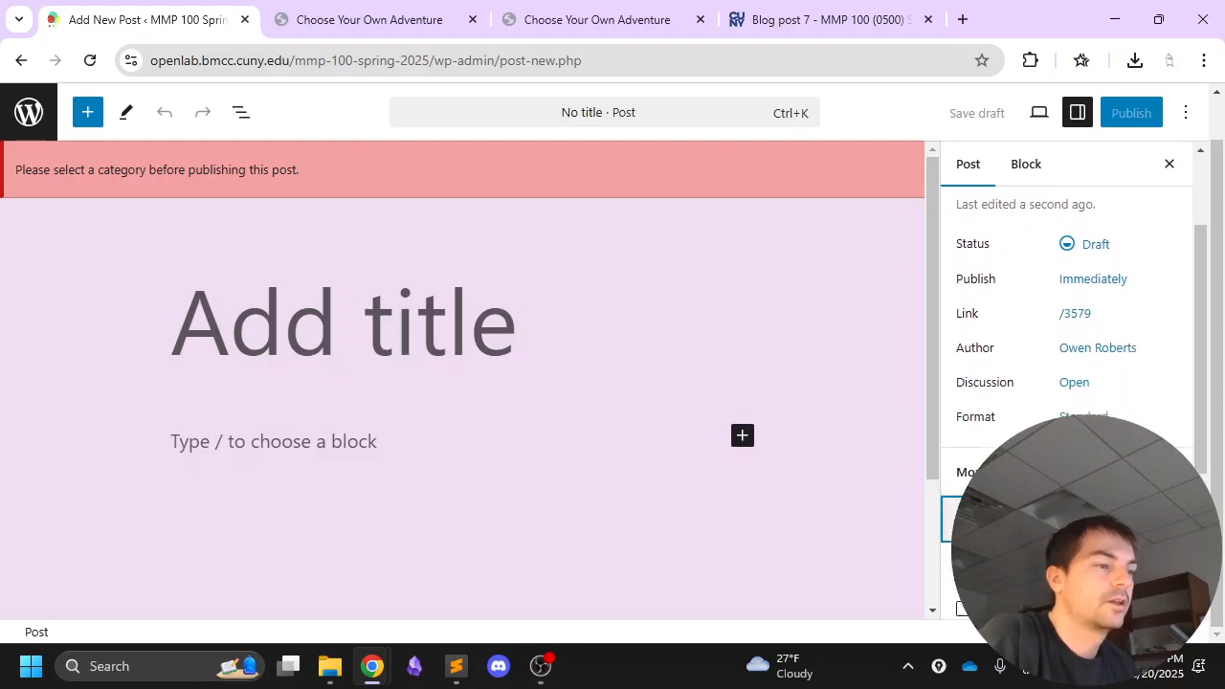
scroll(1068, 383, down, 2)
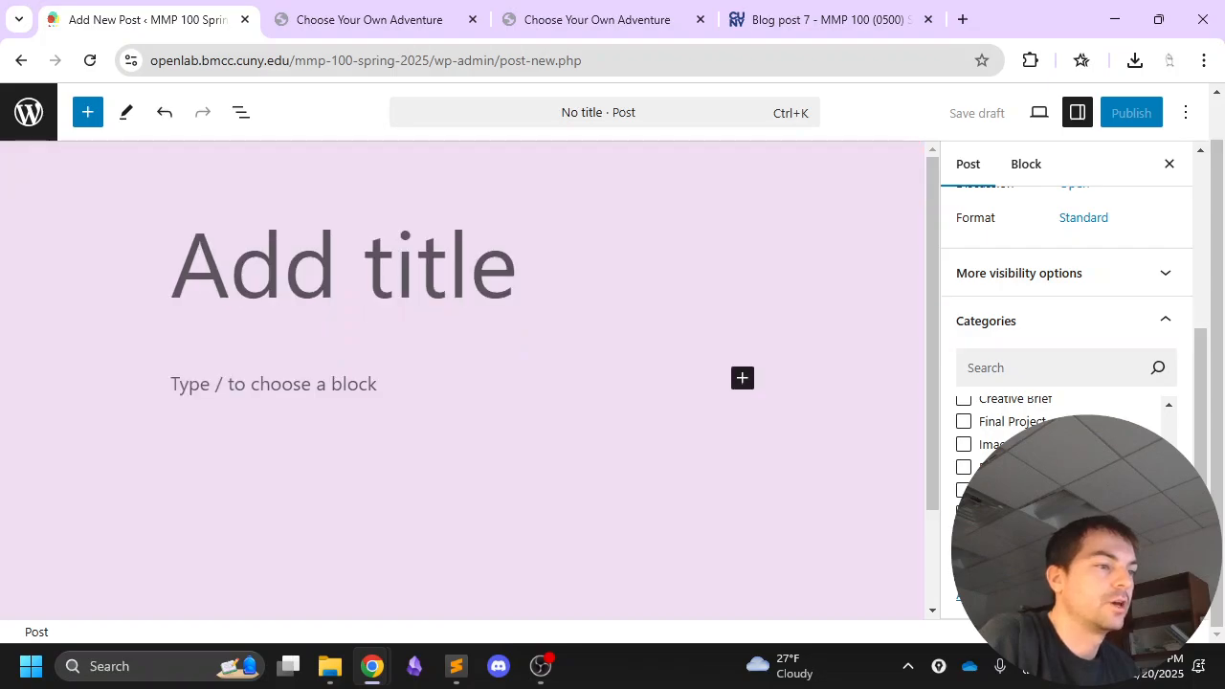
Title the new post "My first website"
click(408, 299)
text(My )
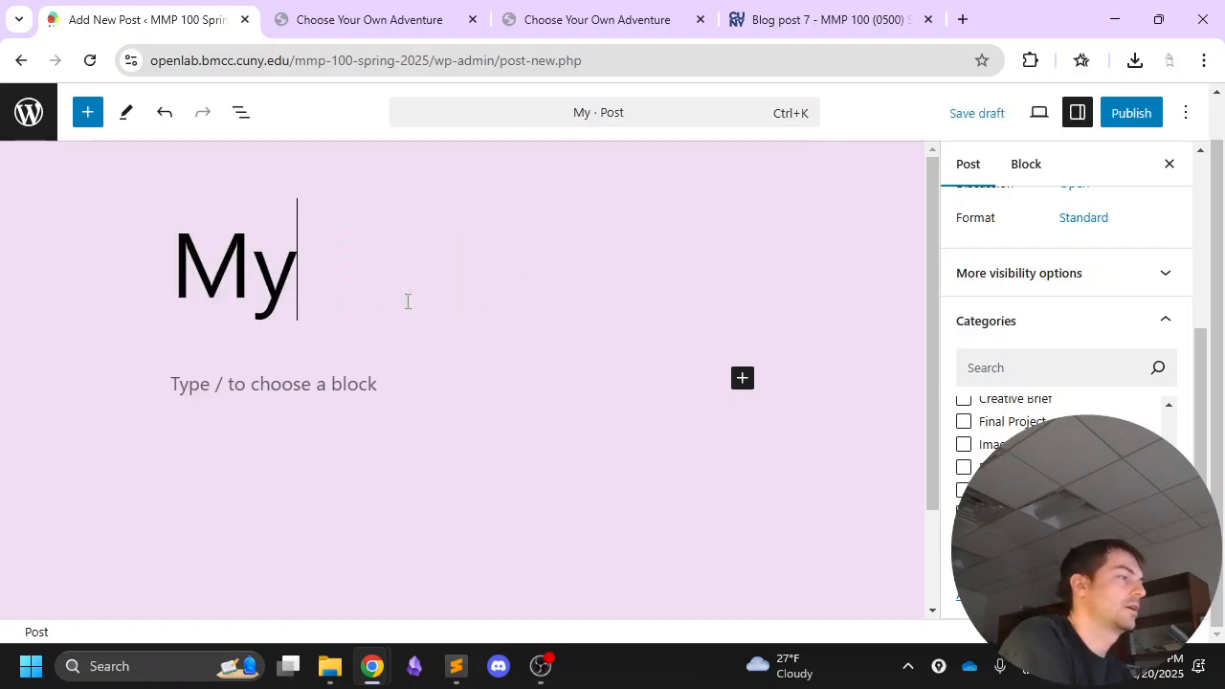
text(first we)
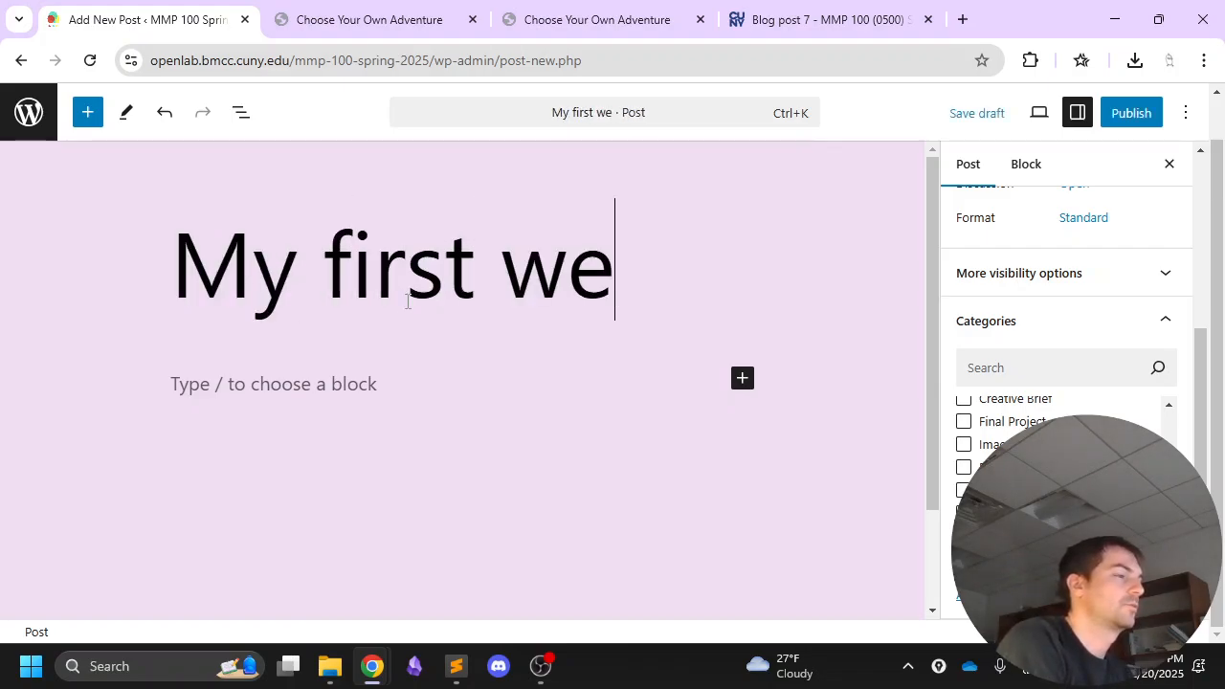
text(bsite)
Insert the Choose Your Own Adventure screenshot dated 2/20/2025 4:53 PM from the Captures folder into the post below the title
scroll(457, 331, down, 2)
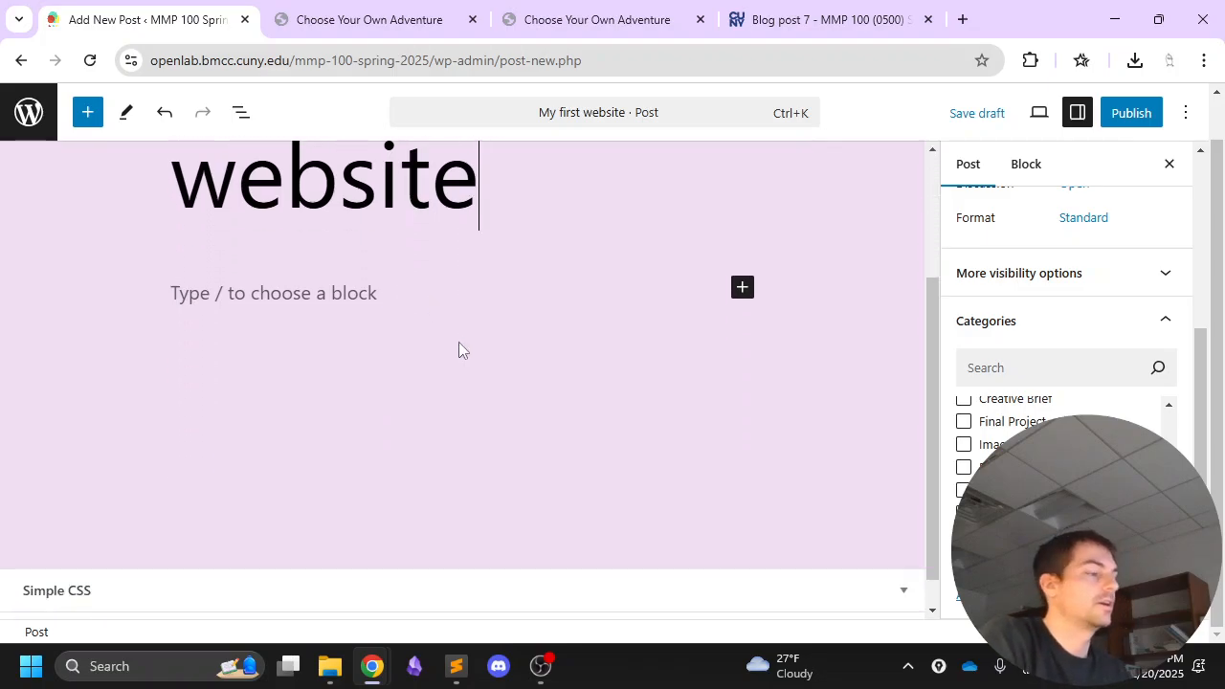
mouse_move(307, 678)
click(376, 574)
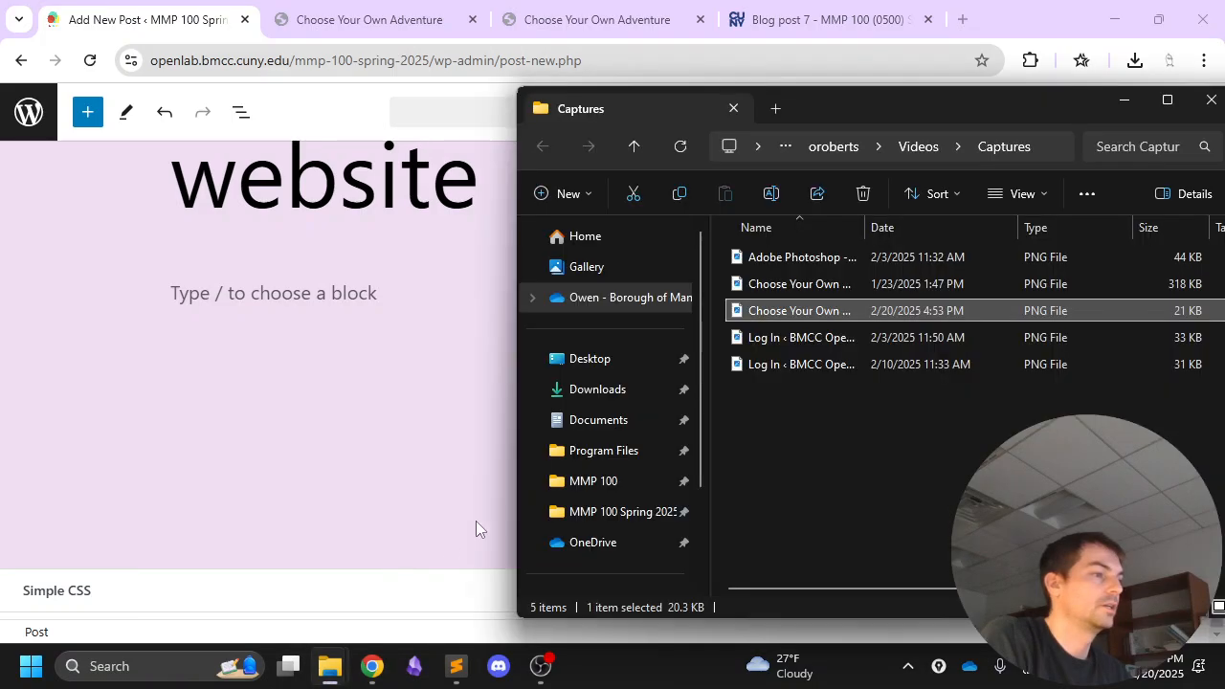
drag(733, 312, 350, 304)
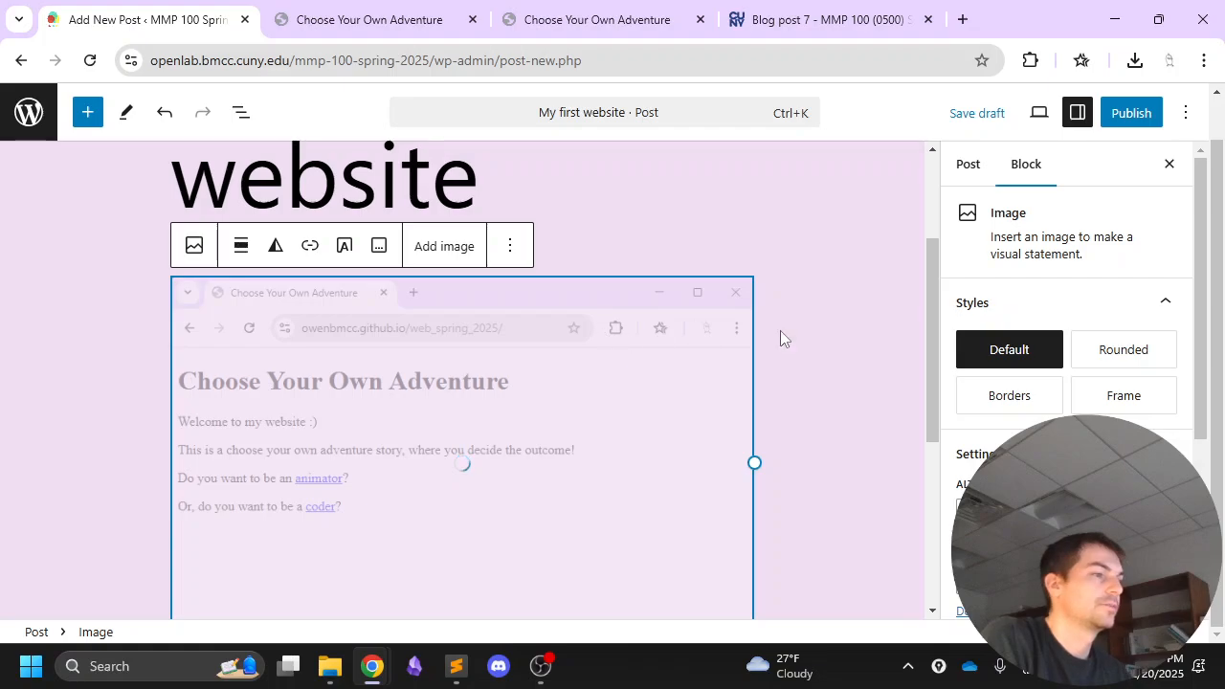
scroll(780, 316, down, 3)
scroll(780, 323, up, 2)
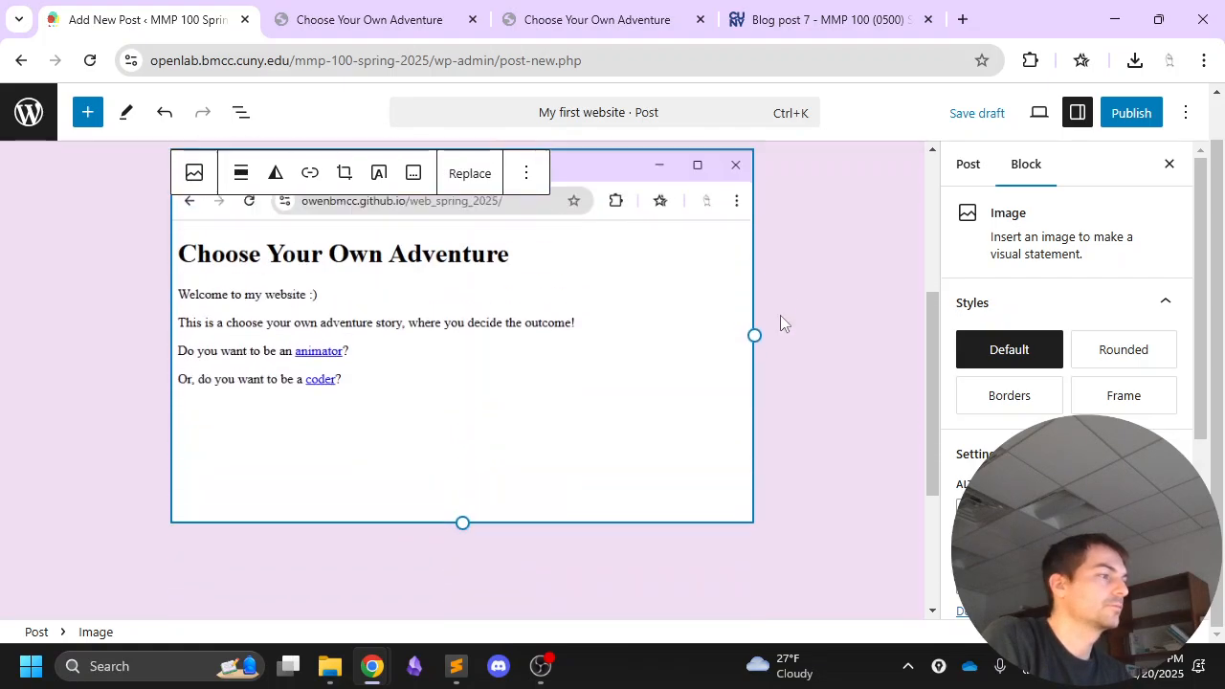
Add a paragraph below the screenshot reading "I made a Choose Your Own Adventure story using HTML and CSS."
click(465, 593)
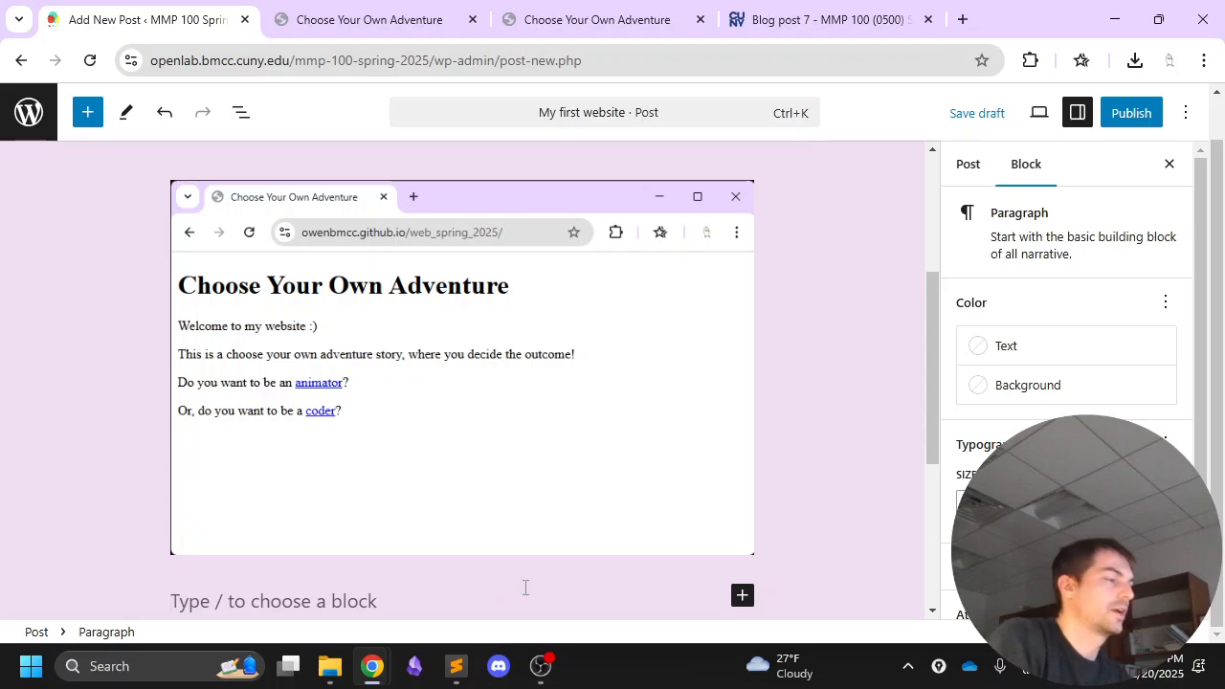
scroll(590, 476, down, 1)
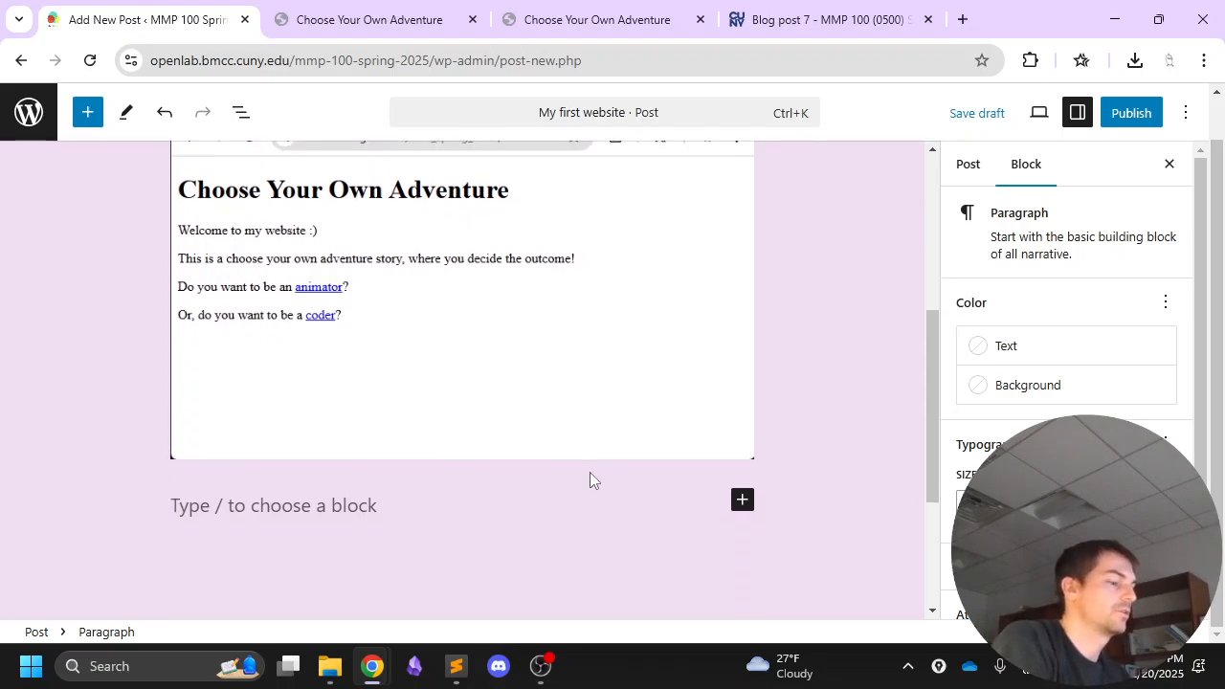
text(I made a )
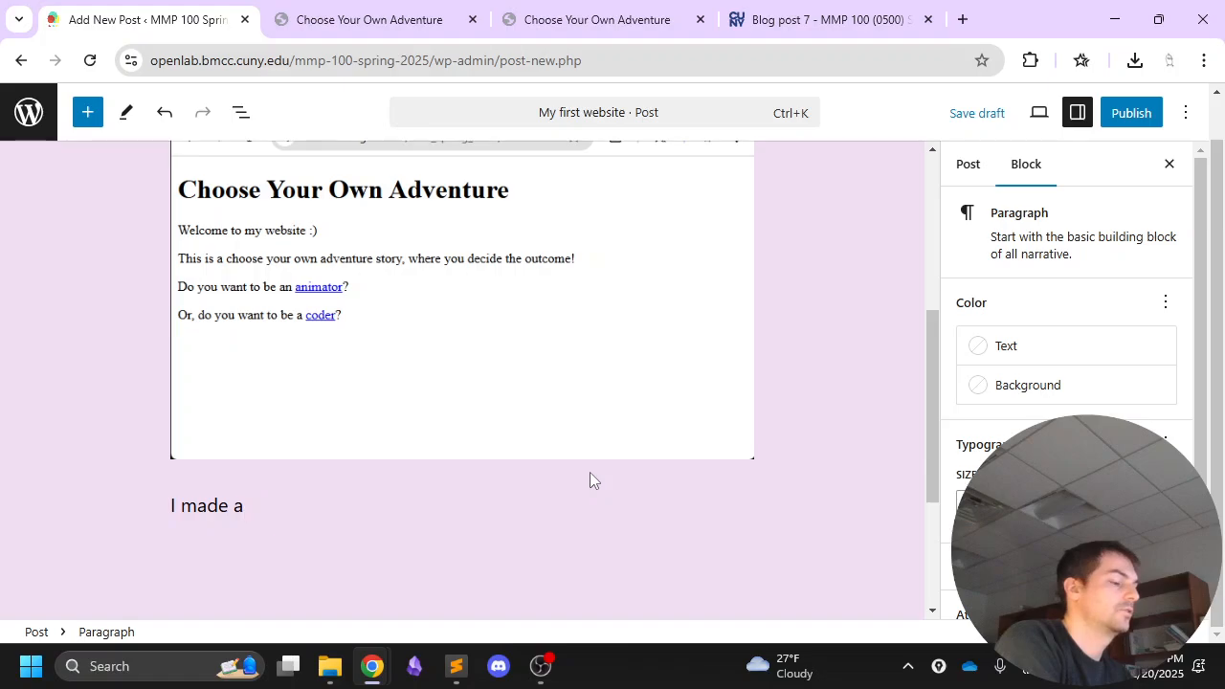
text(Choose Your Own )
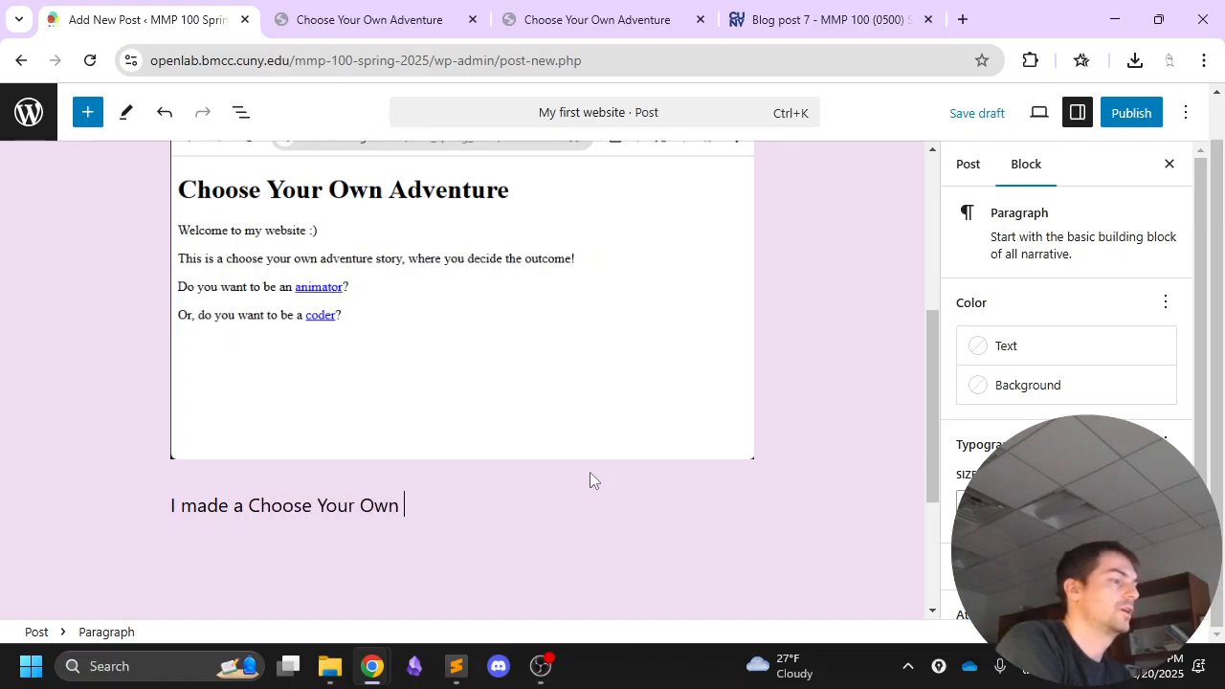
text(Advent)
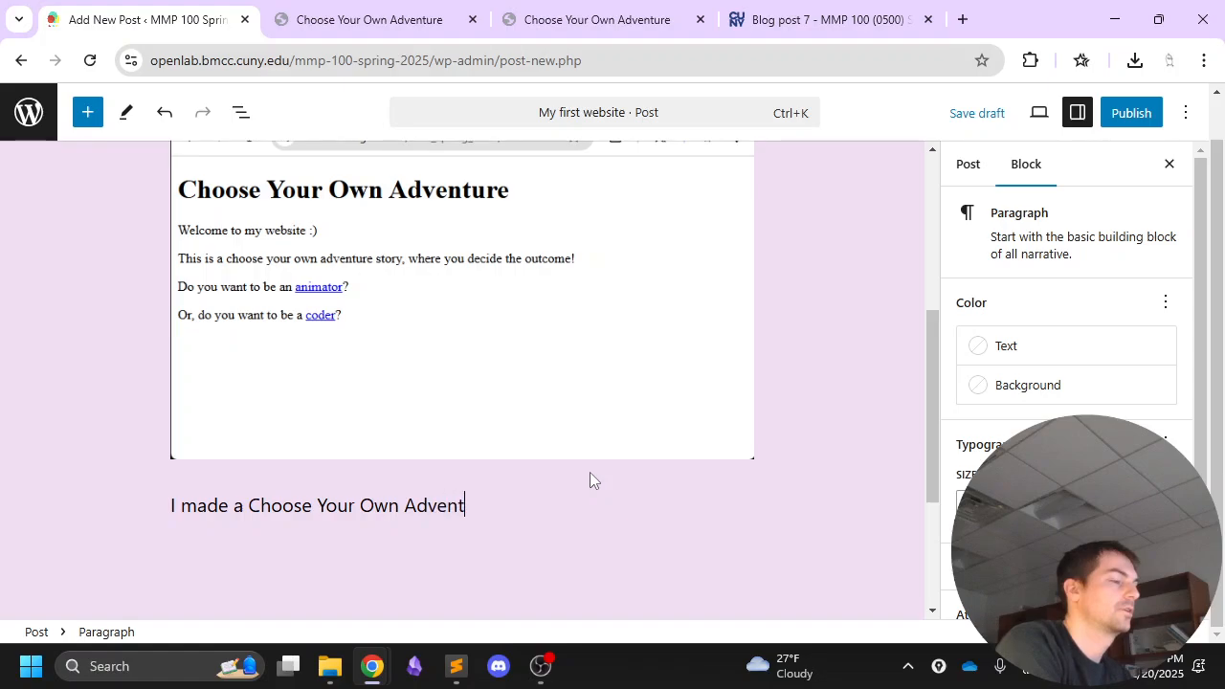
text(ure story usi)
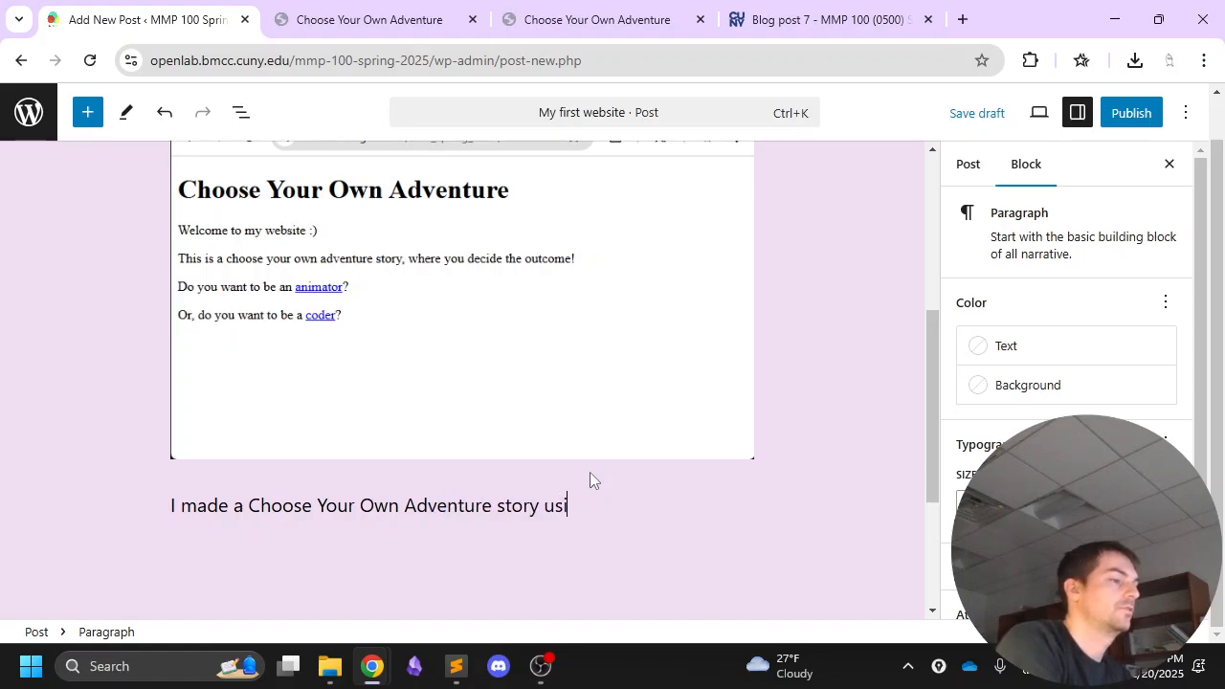
text(ng HTML and CSS)
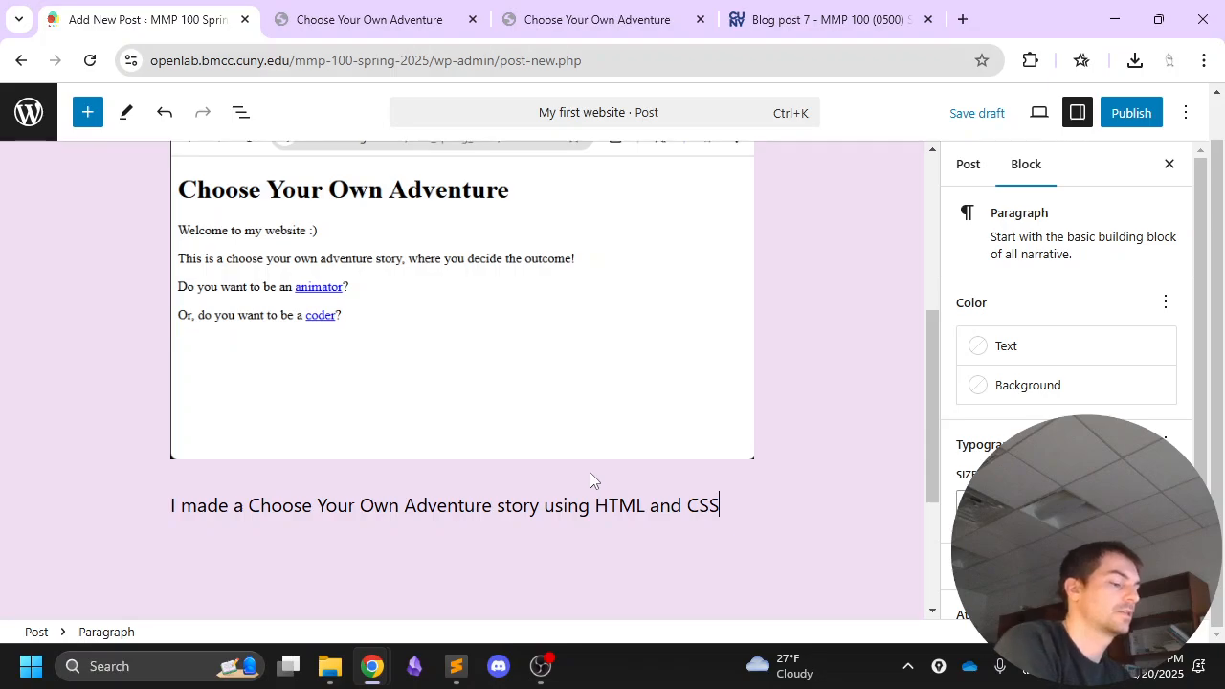
text(.)
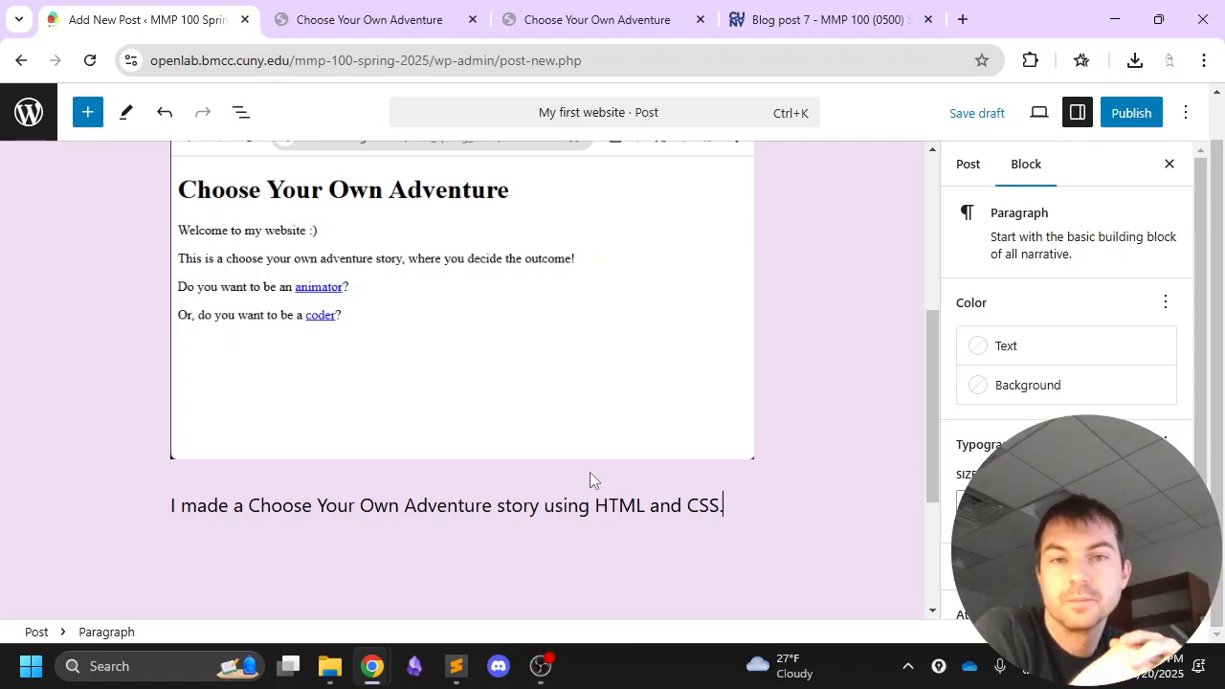
Add a second paragraph reading "Check it out here:" followed by the live site's address copied from its page
scroll(624, 335, up, 2)
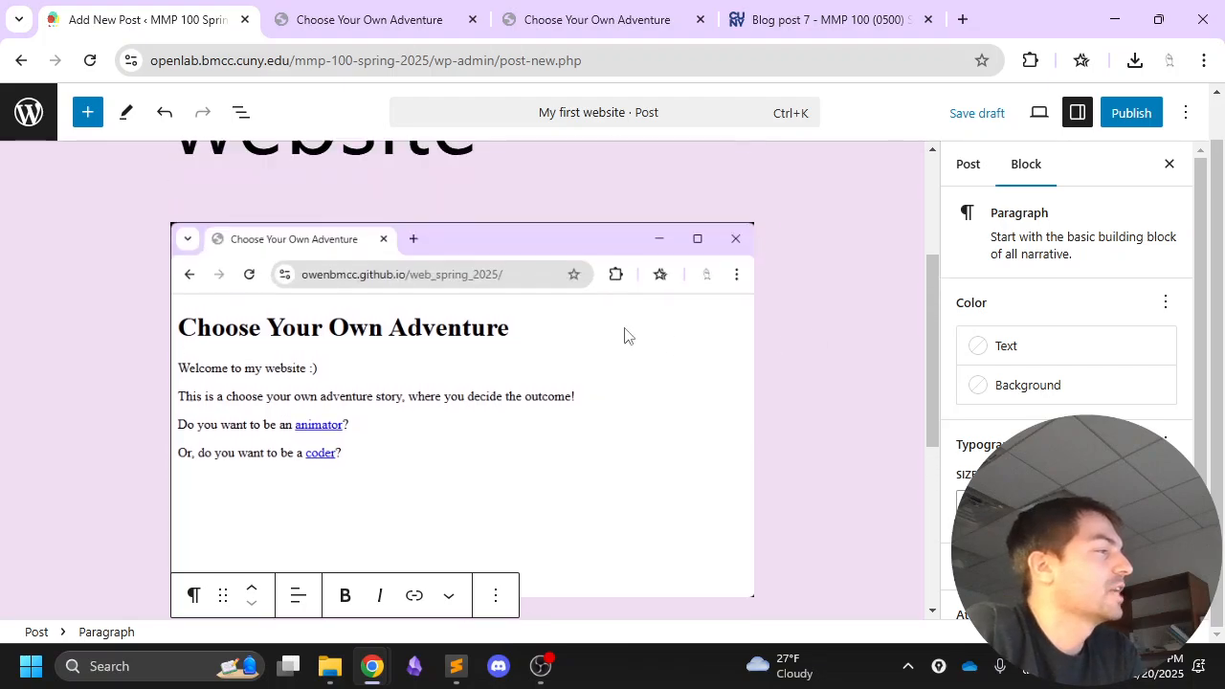
scroll(670, 342, up, 1)
scroll(676, 347, down, 3)
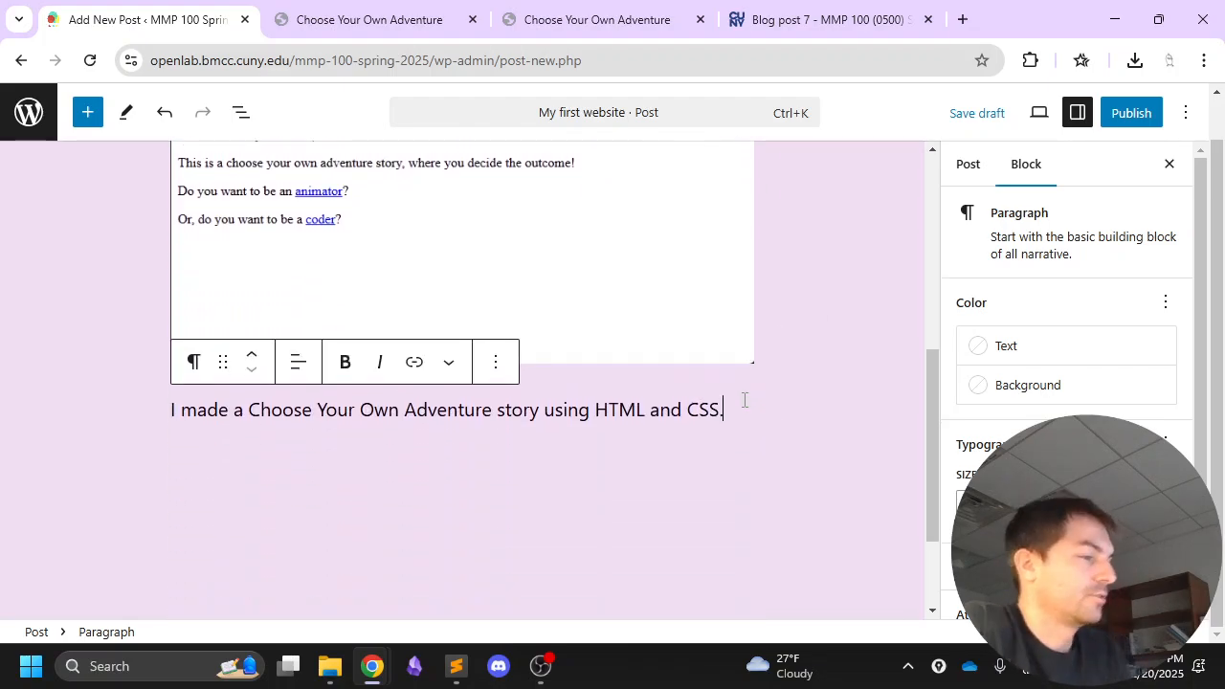
key(Return)
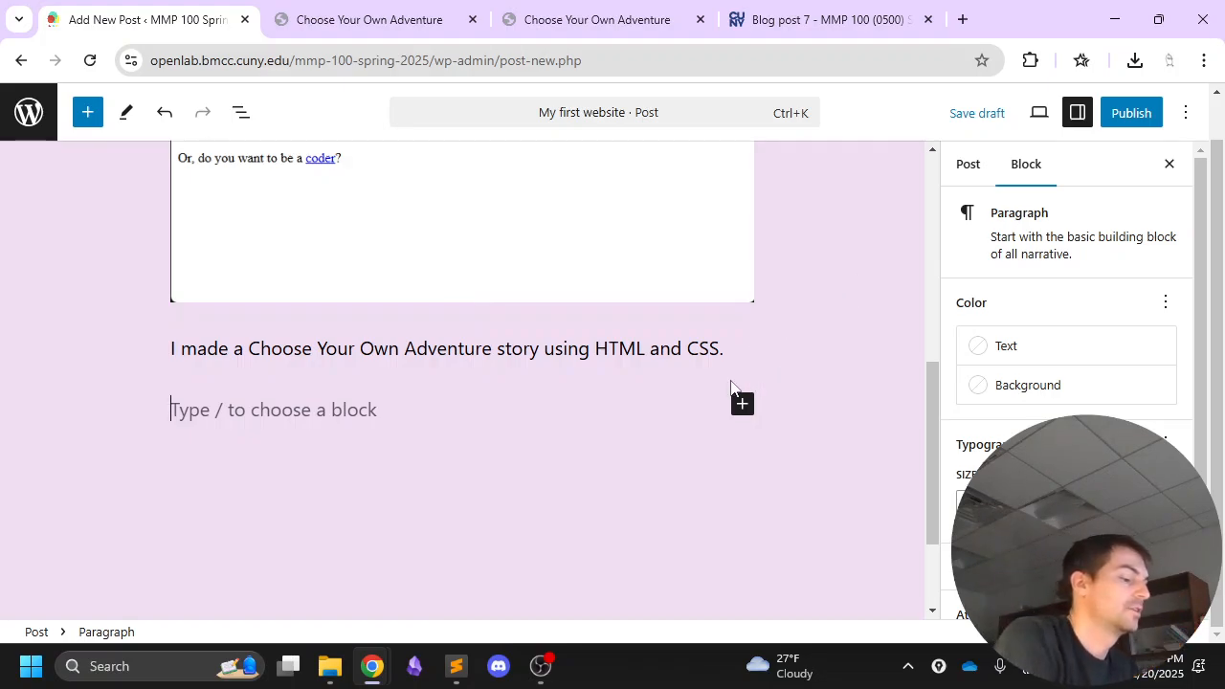
text(Check it out here:)
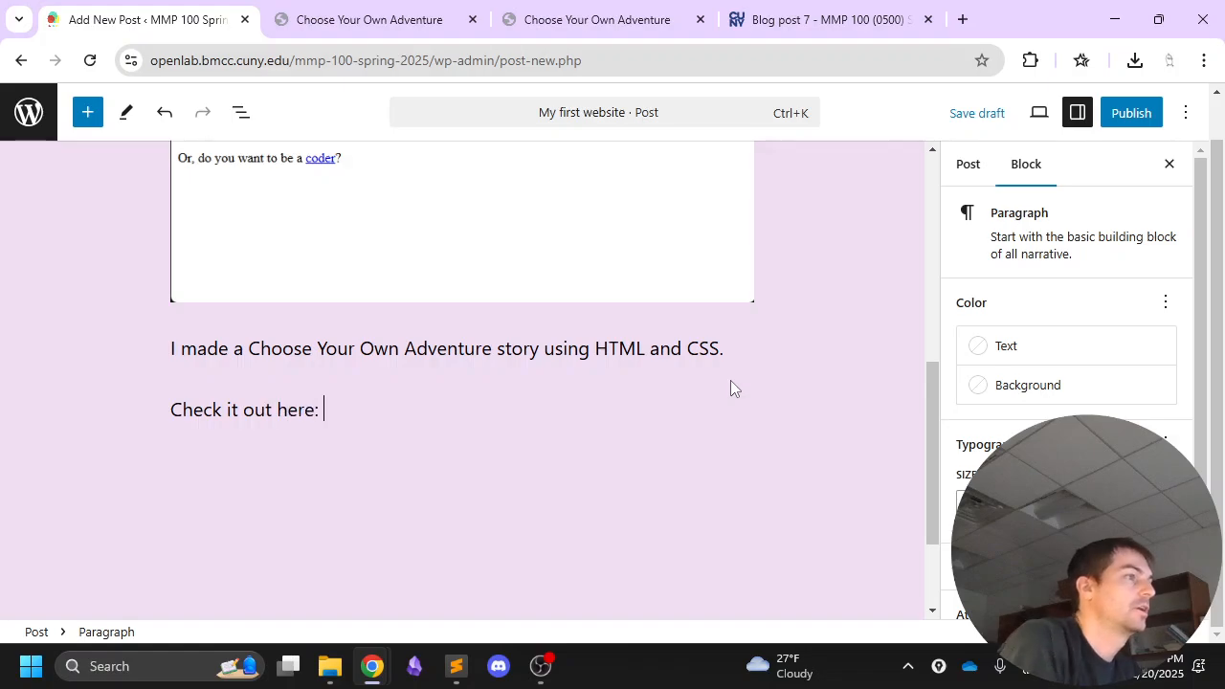
click(661, 15)
click(467, 61)
key(ctrl+c)
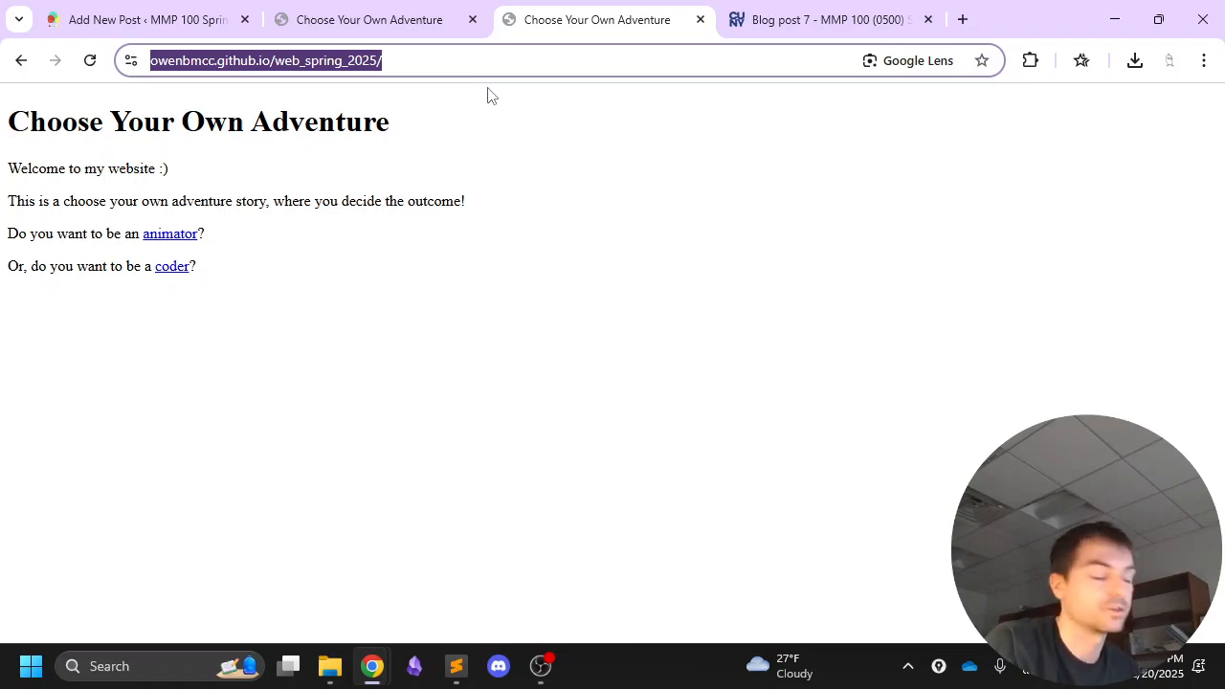
click(189, 29)
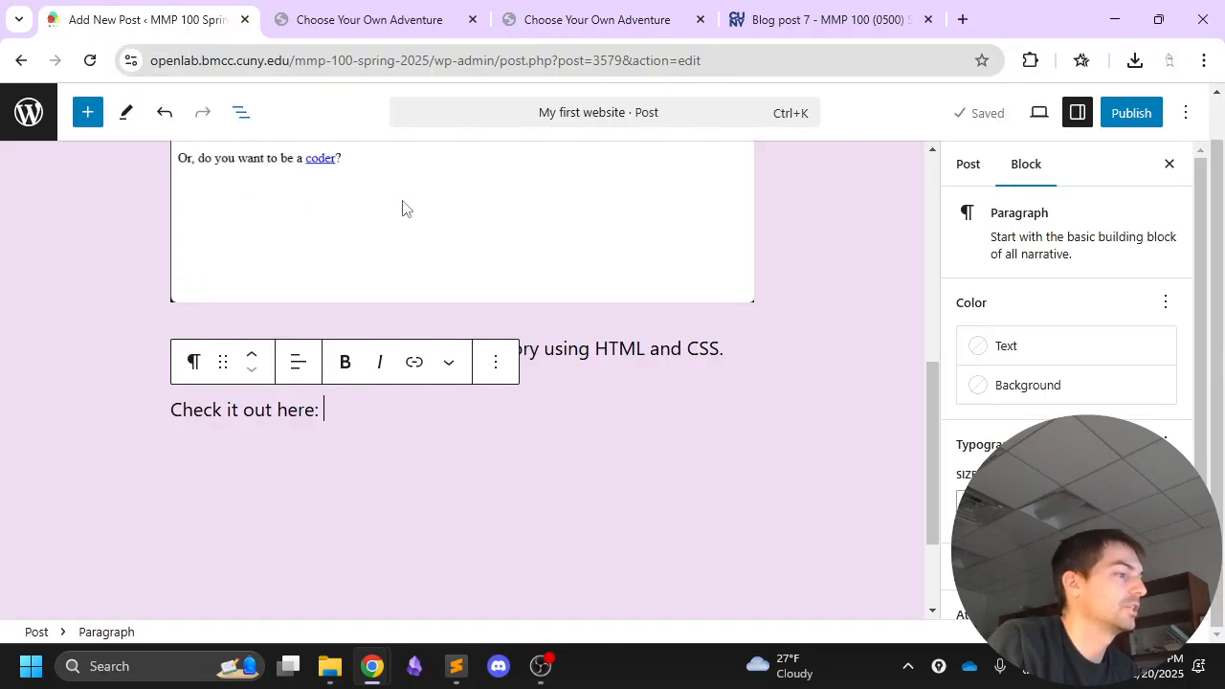
key(ctrl+v)
Add a third paragraph reading "Here's my code:" followed by the address copied from the web_spring_2025 repository's main page on GitHub
key(Return)
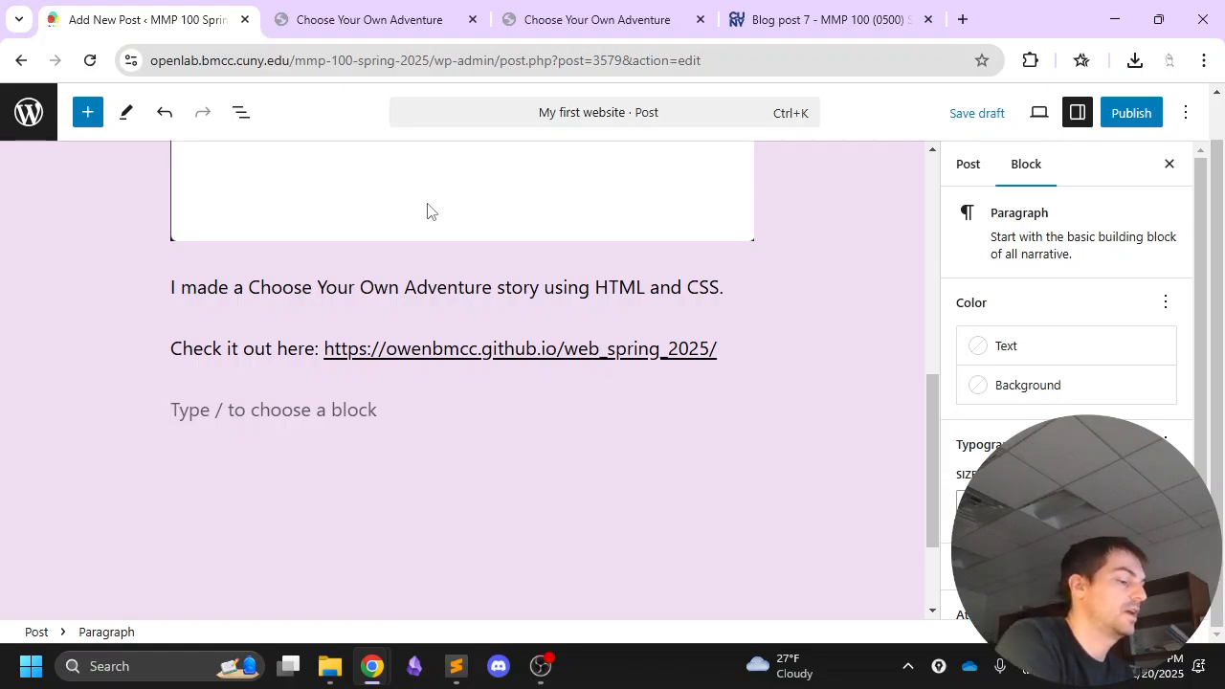
text(Here's my code:)
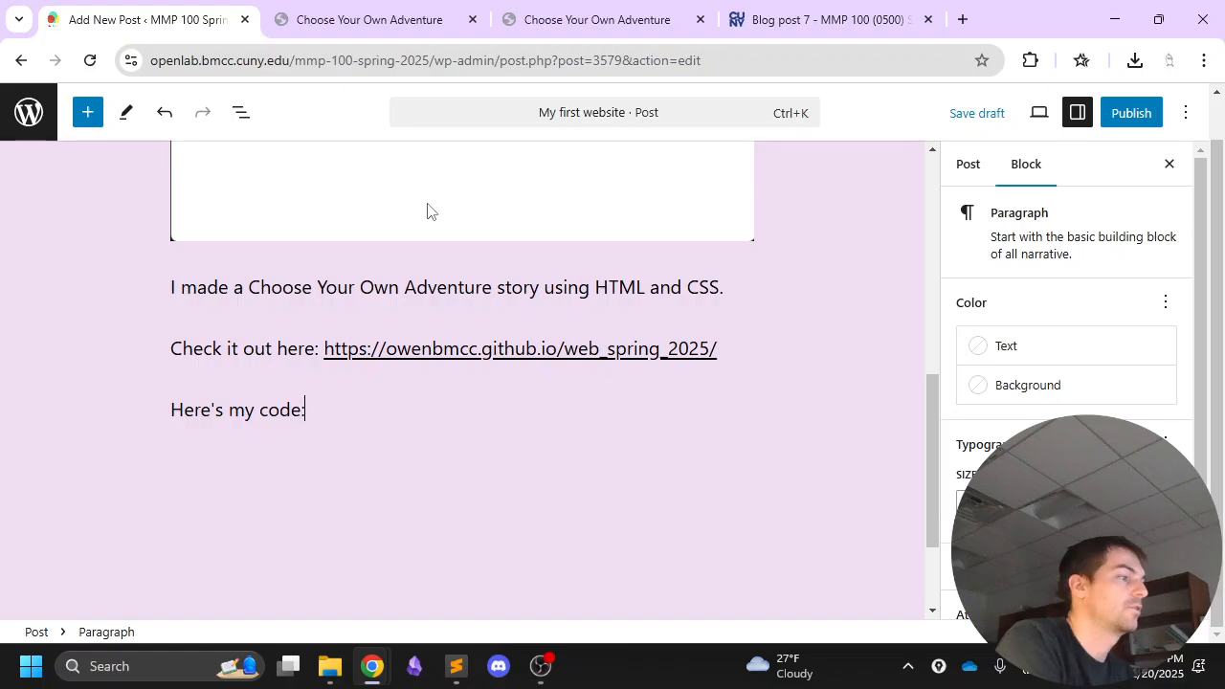
click(588, 34)
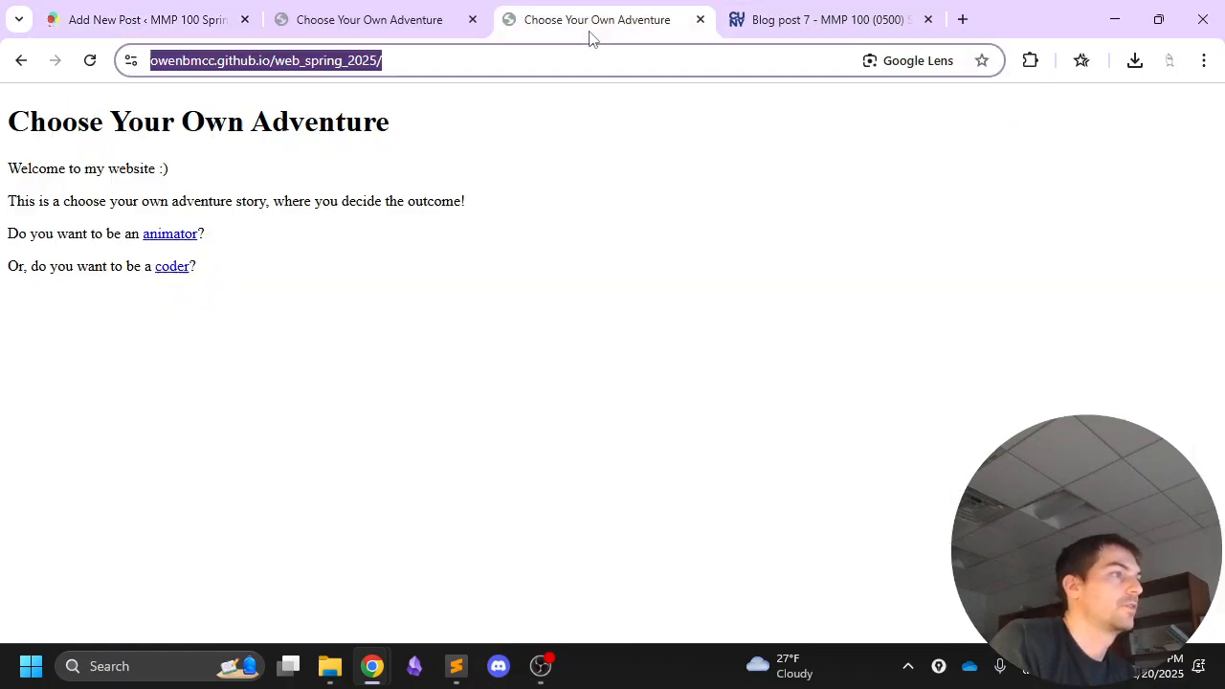
click(20, 65)
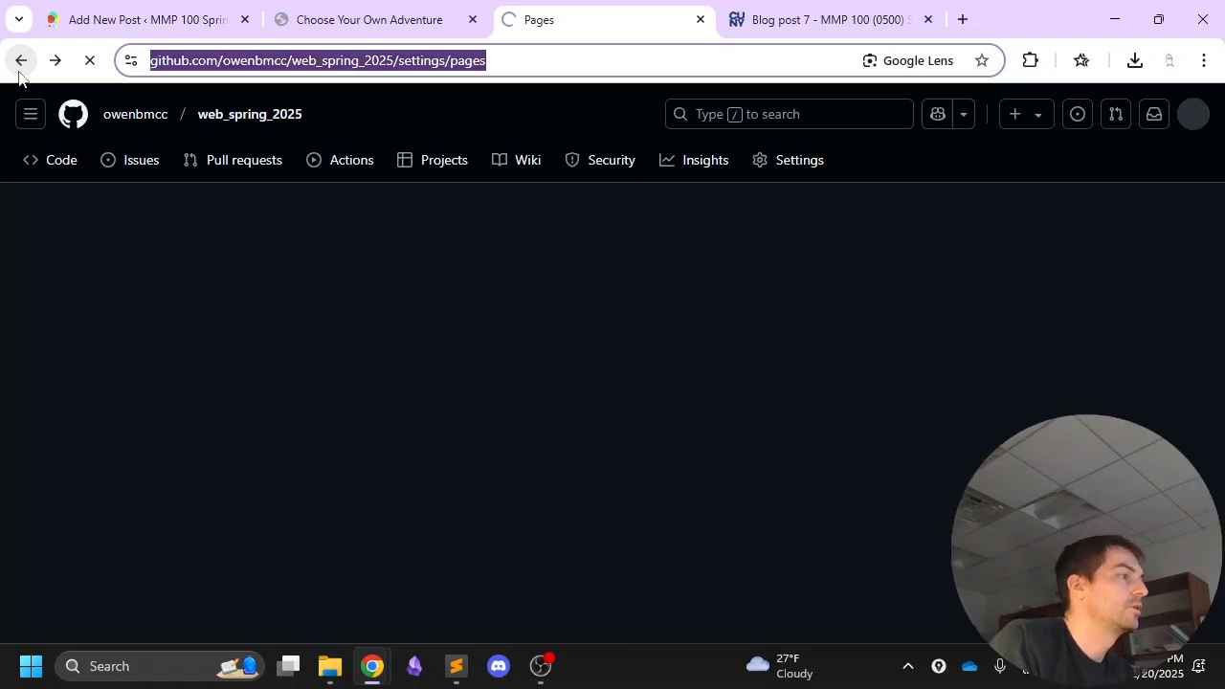
click(230, 117)
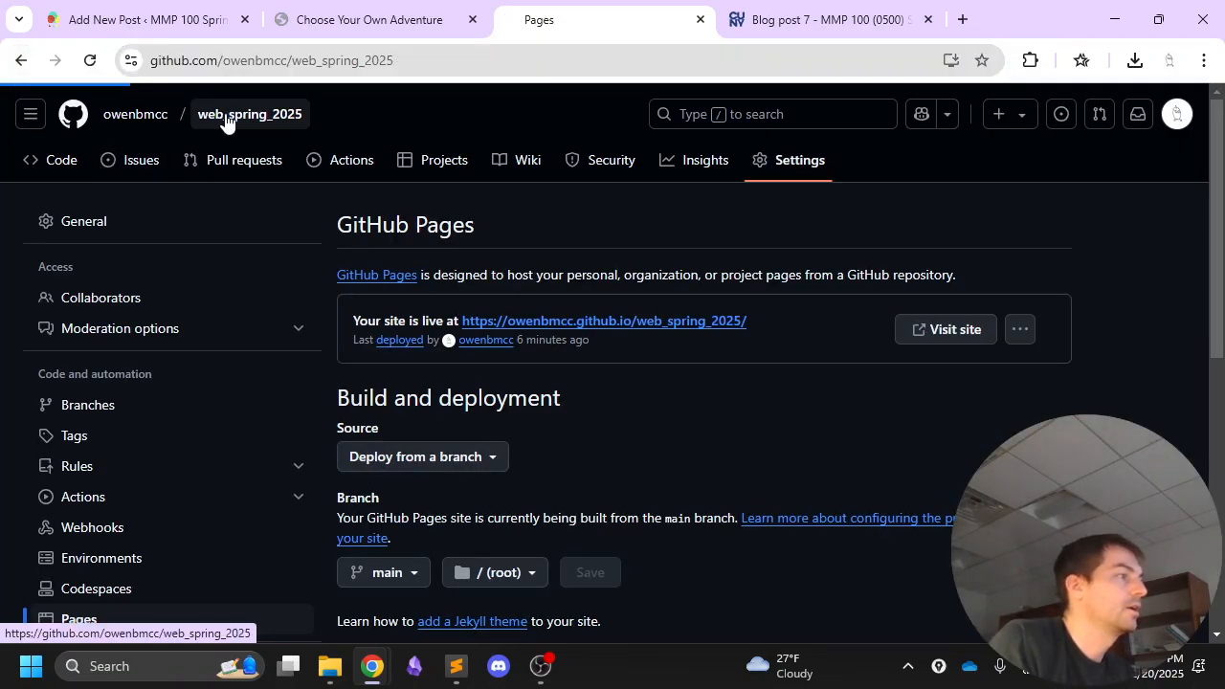
click(438, 61)
key(ctrl+c)
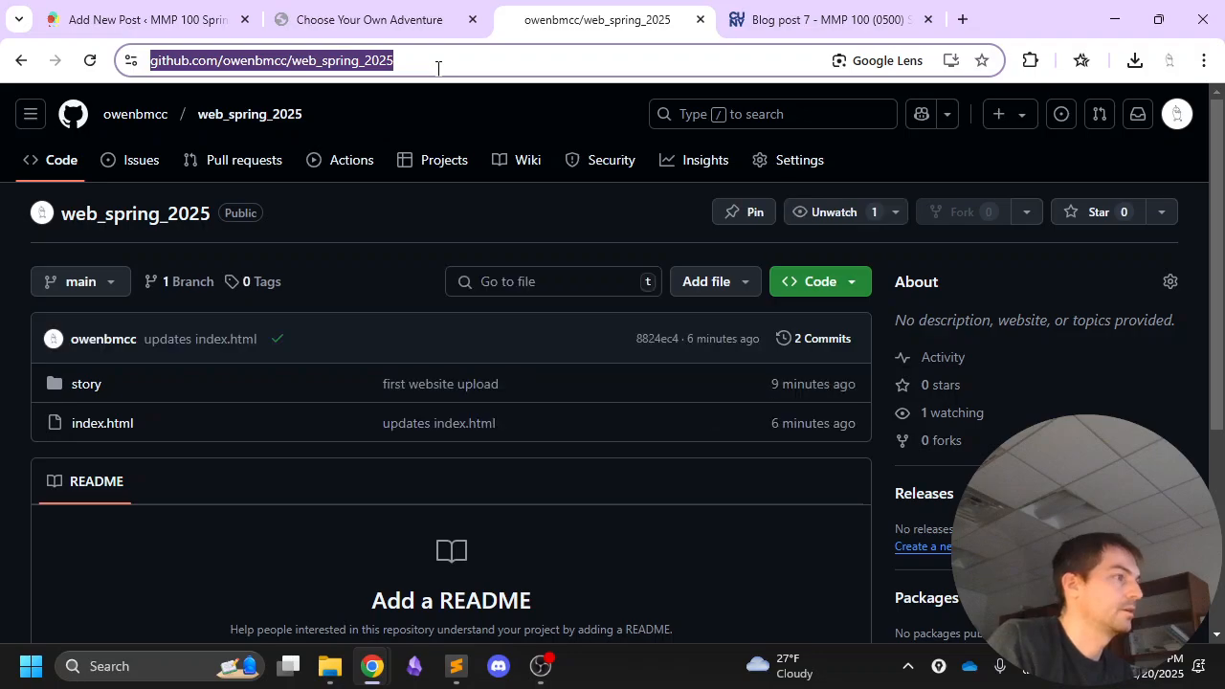
click(144, 19)
key(ctrl+v)
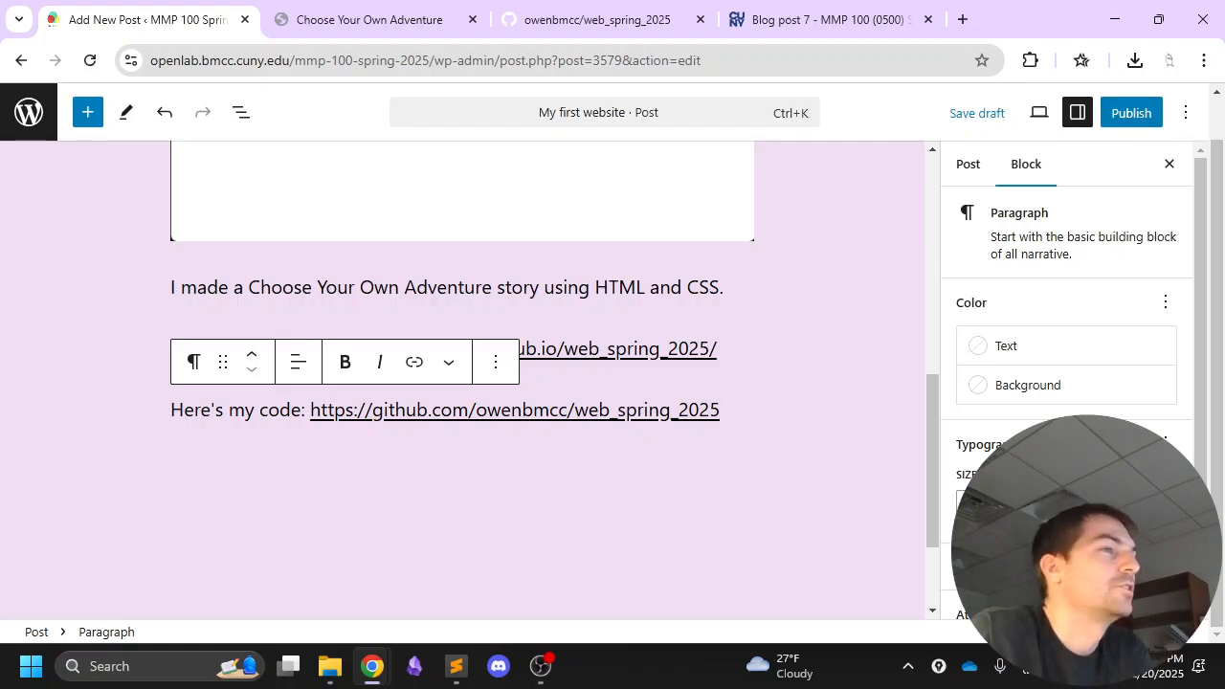
Publish the "My first website" post with public visibility and copy its post address
click(1139, 115)
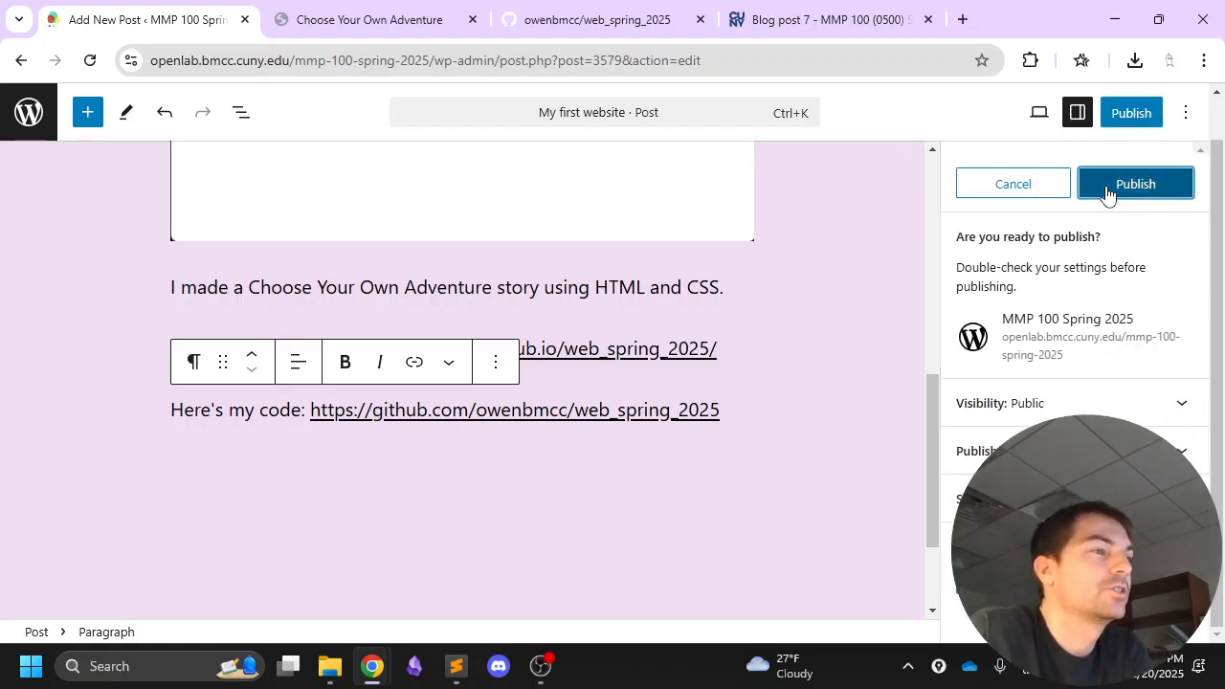
click(1110, 185)
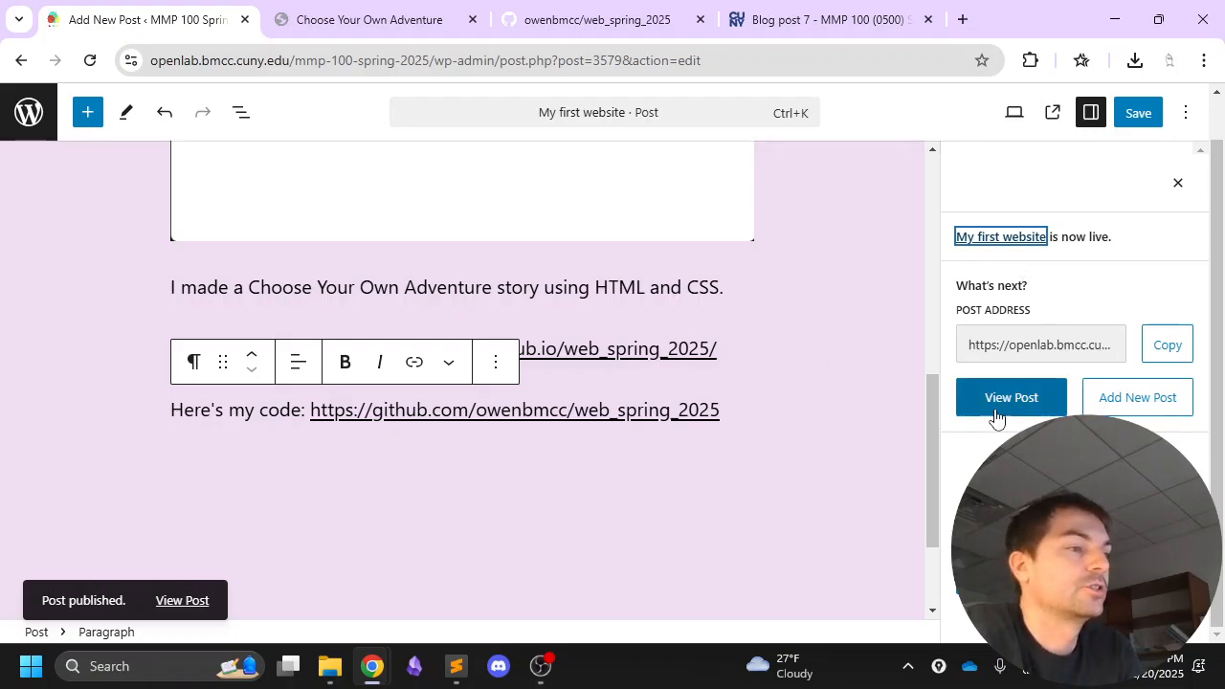
click(1183, 335)
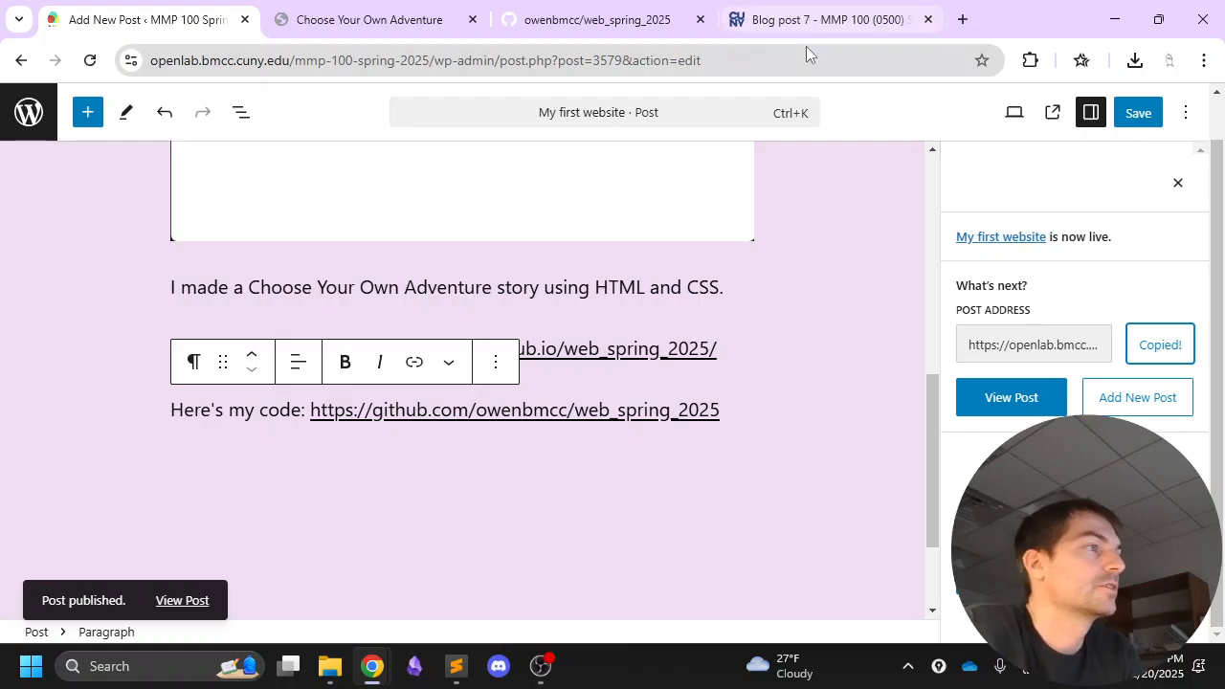
Paste the published post's address as the text submission of the Blog post 7 assignment in Brightspace and submit it
click(806, 23)
scroll(505, 415, down, 9)
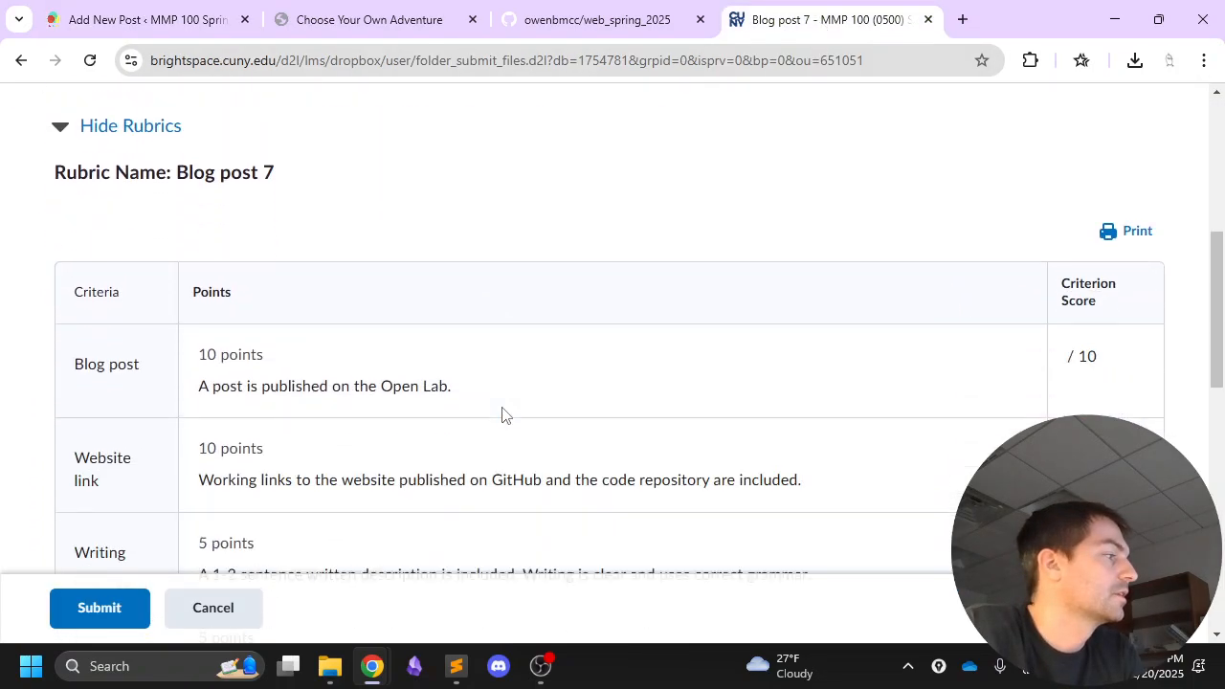
scroll(506, 415, down, 6)
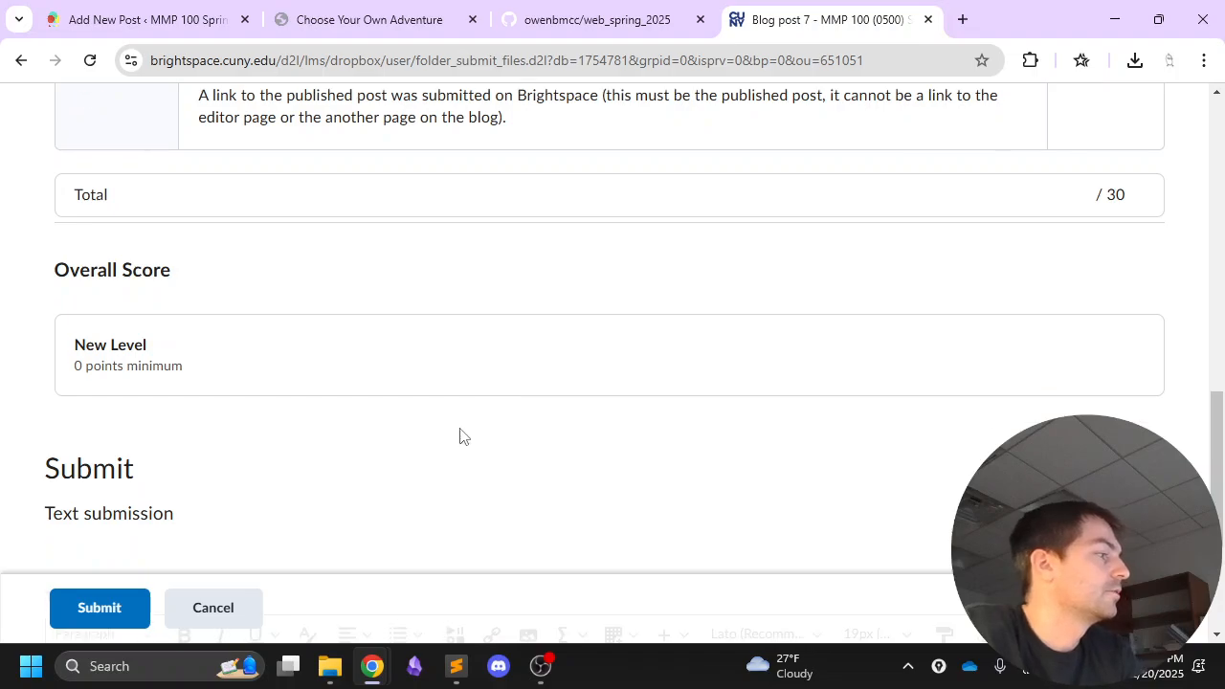
click(392, 438)
key(ctrl+v)
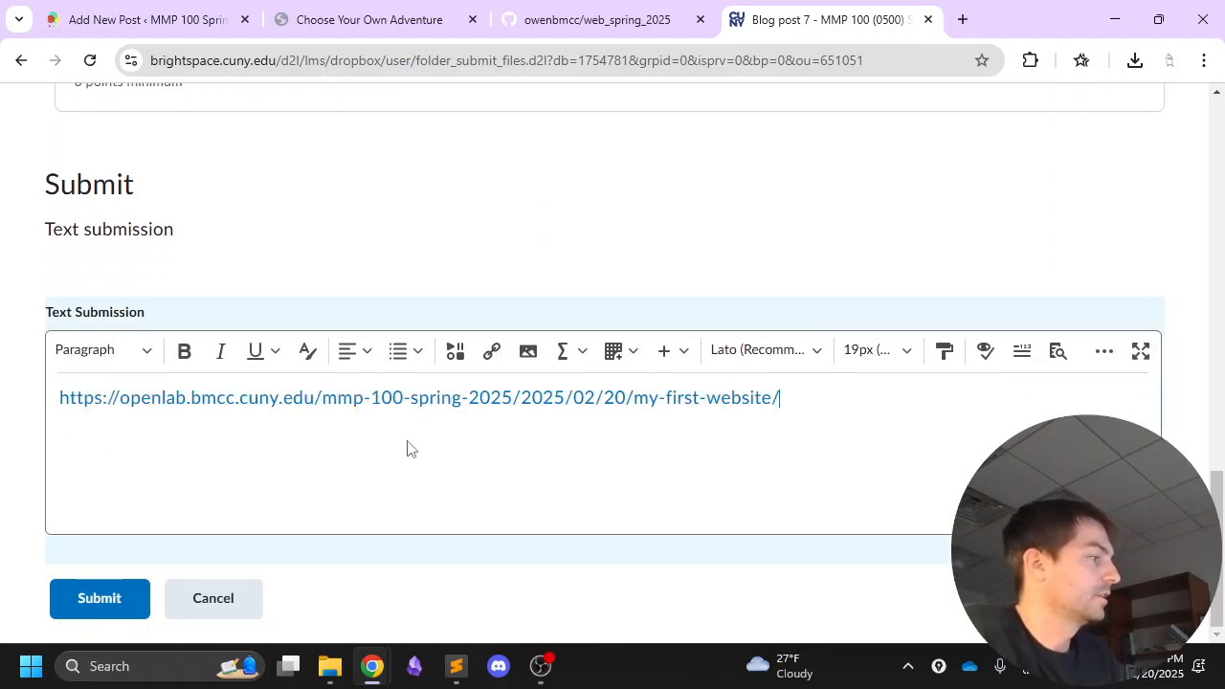
click(80, 607)
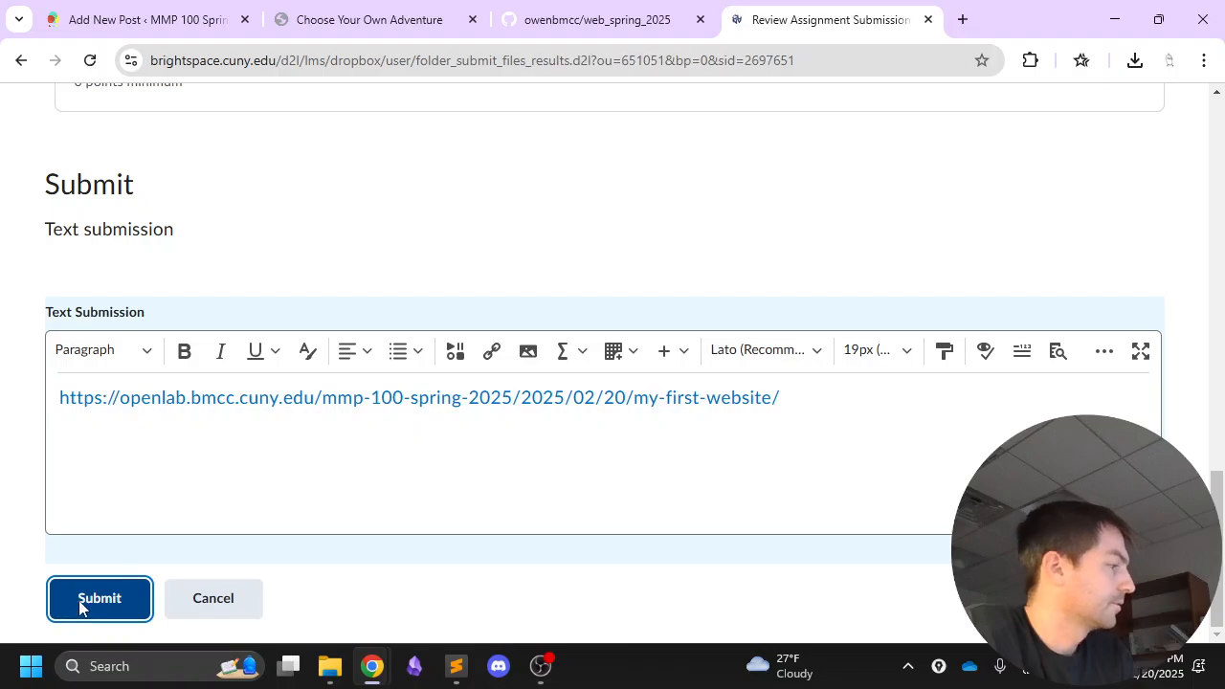